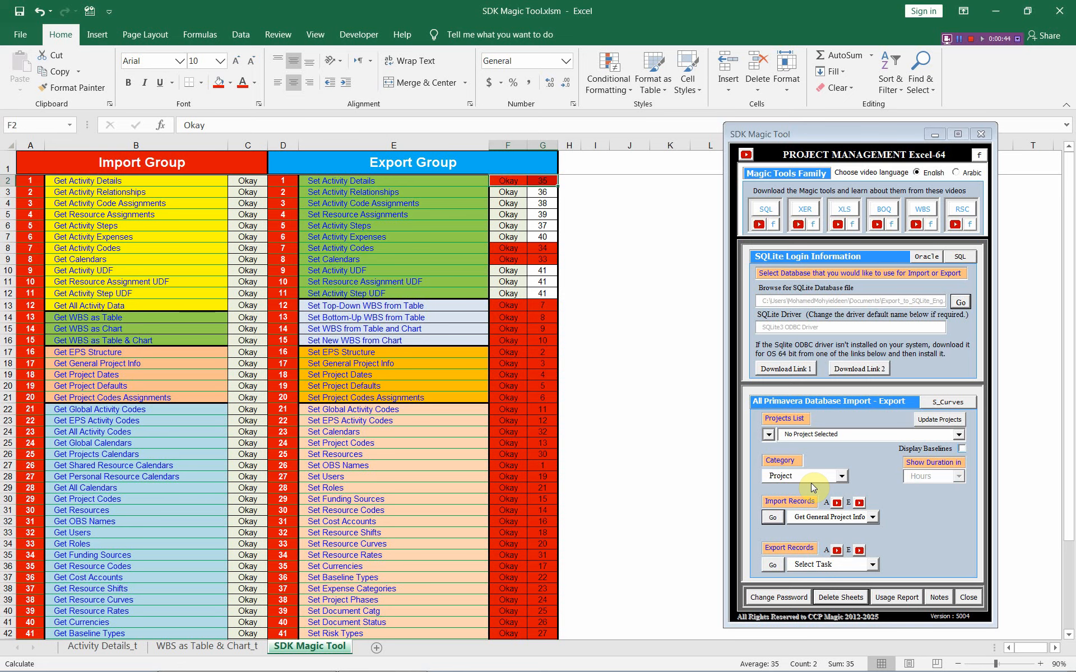
Step: Switch the category to WBS and list its available export tasks
click(842, 477)
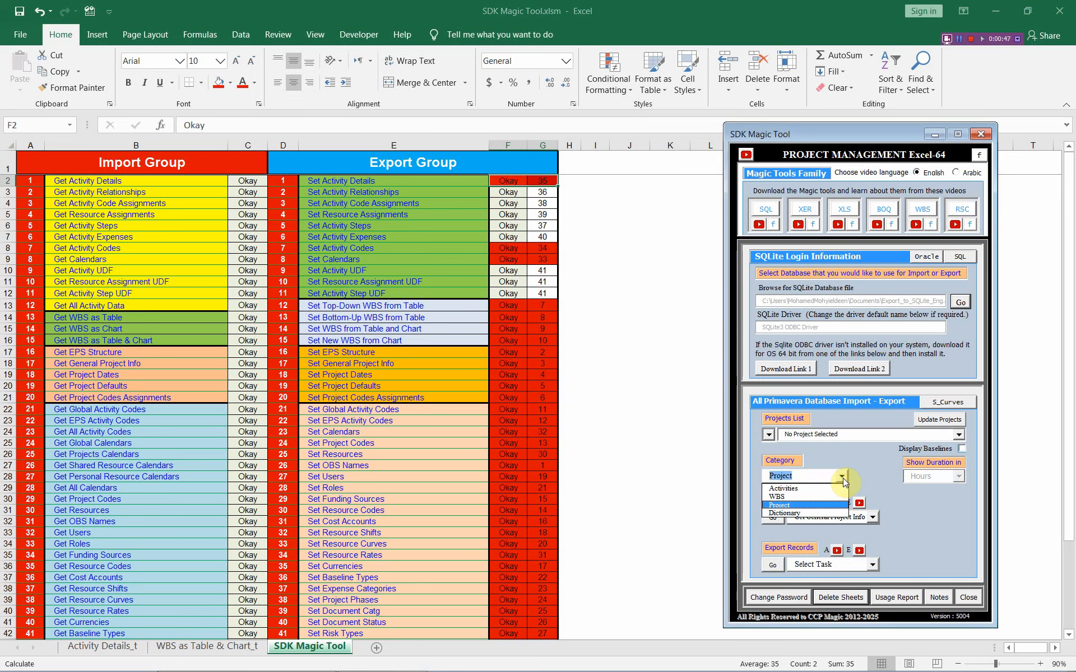
click(802, 496)
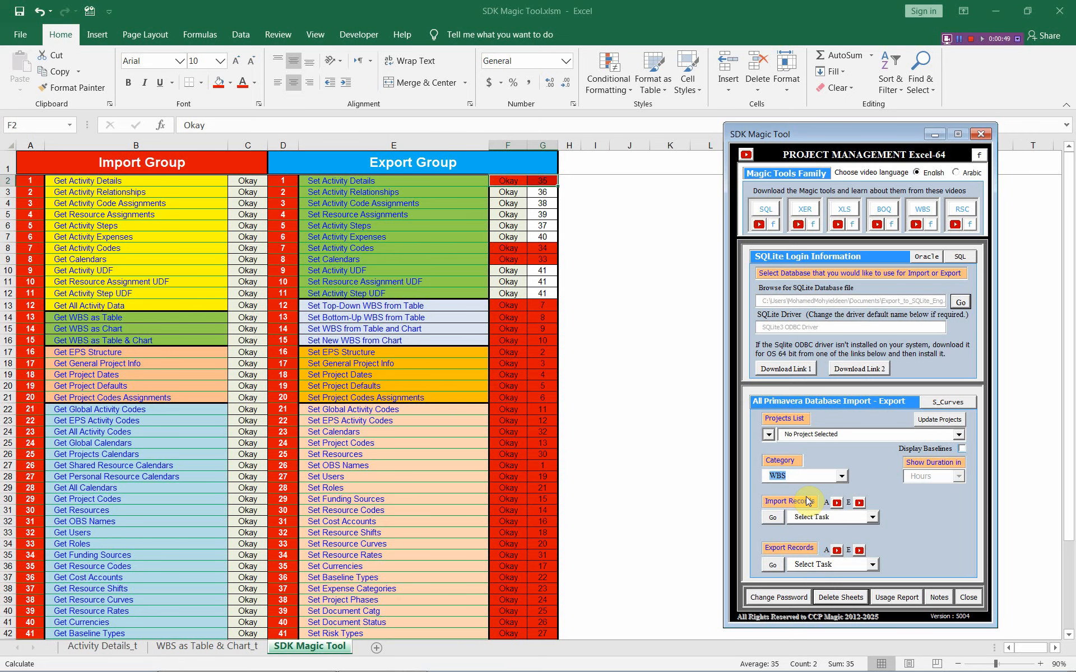
click(874, 563)
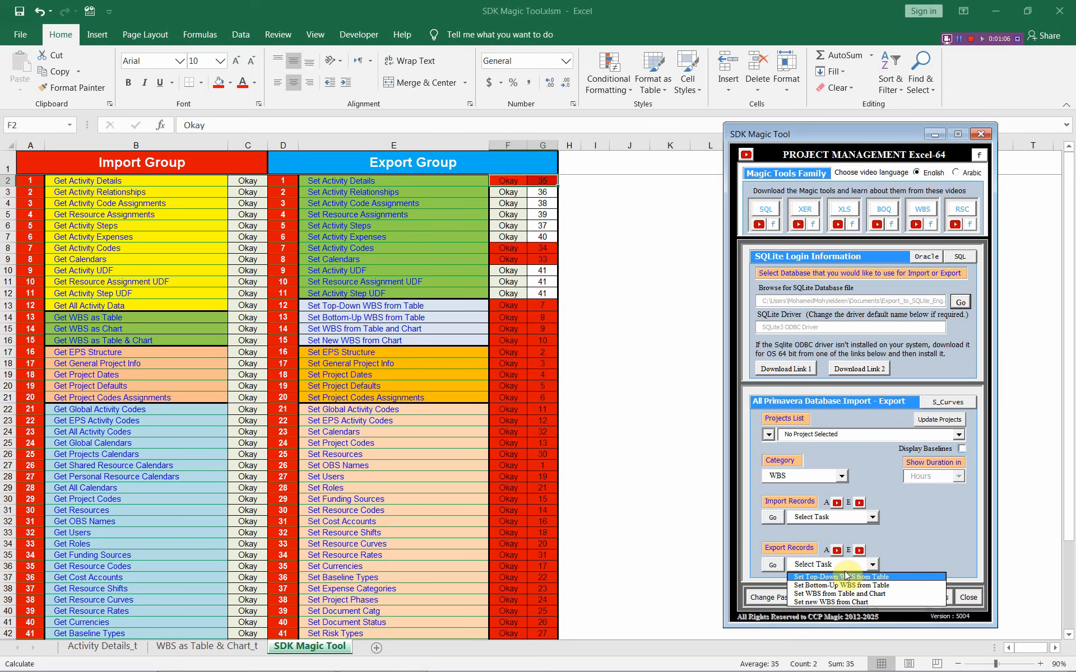
Step: Set the category to Project, import the records with Get General Project Info and dismiss the information screen
click(842, 477)
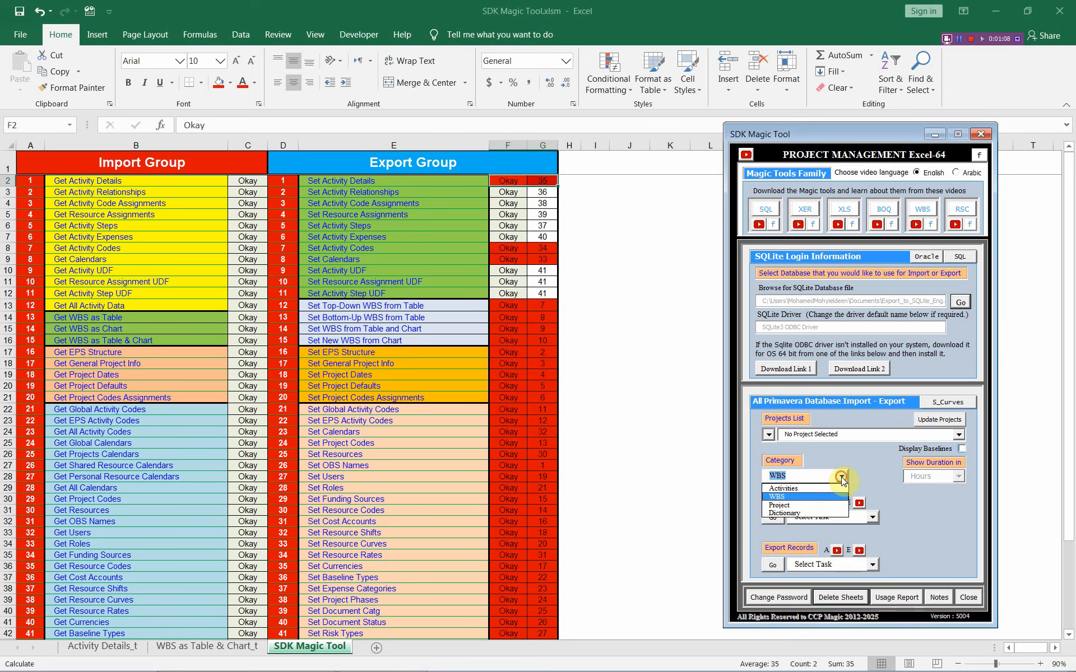
click(829, 506)
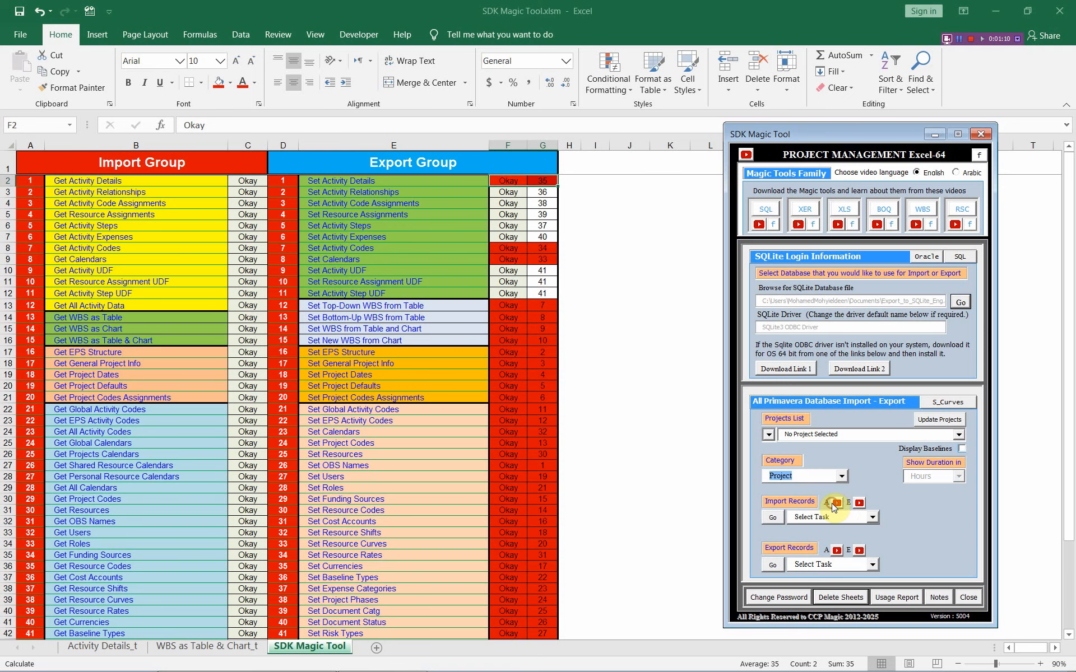
click(872, 518)
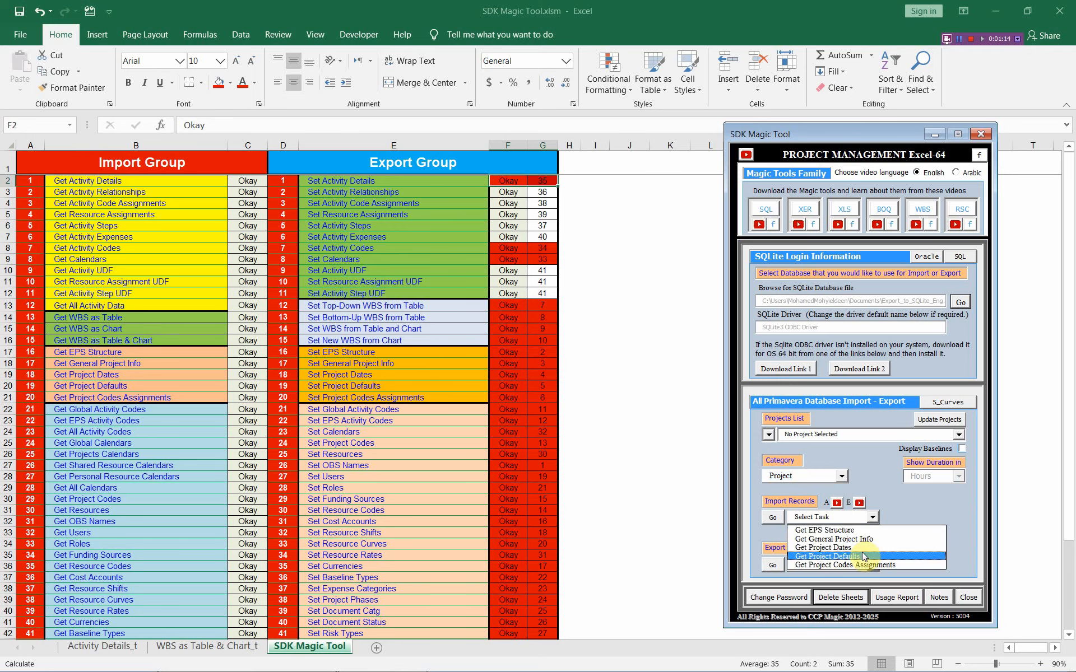
click(863, 539)
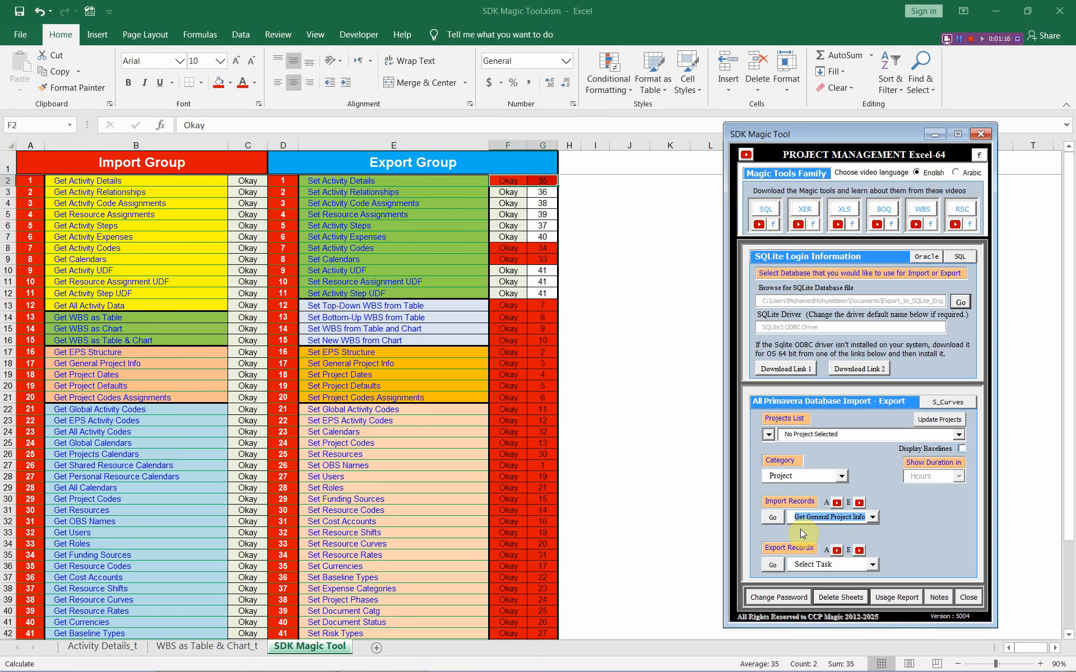
click(772, 517)
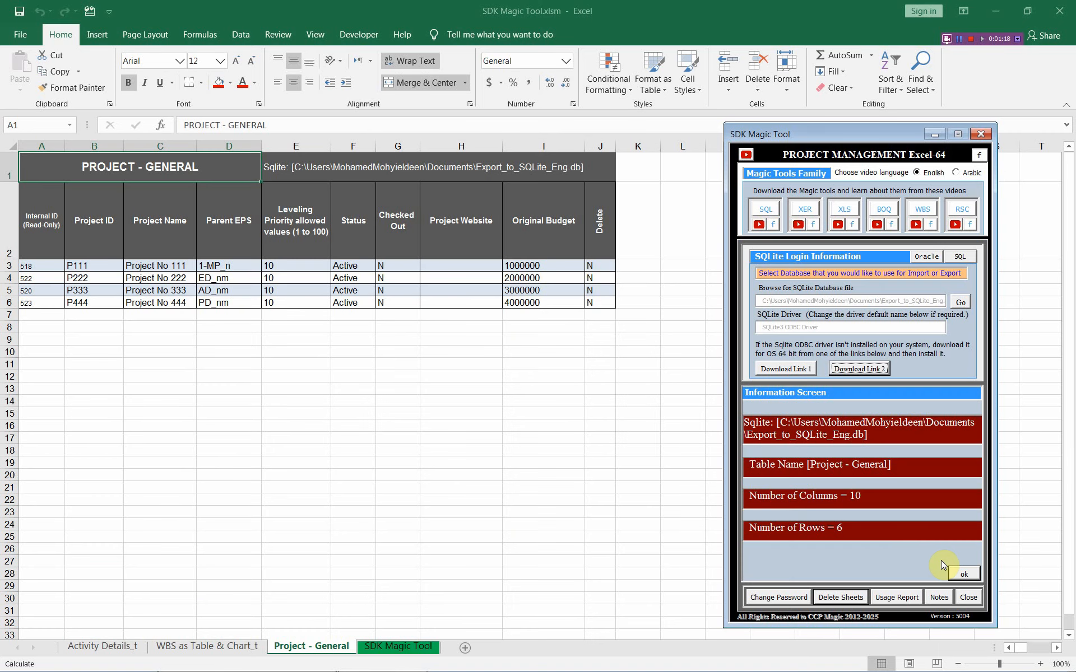
click(951, 571)
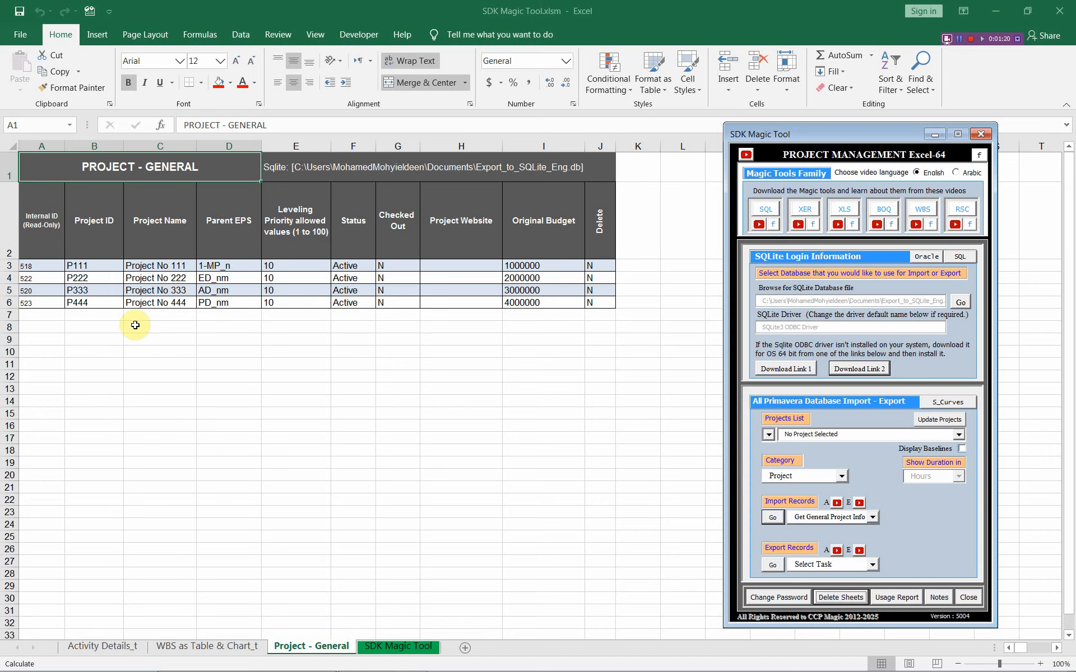
Step: Add a new project in row 7 with ID GU and name Green University, widening the Project Name column
click(74, 317)
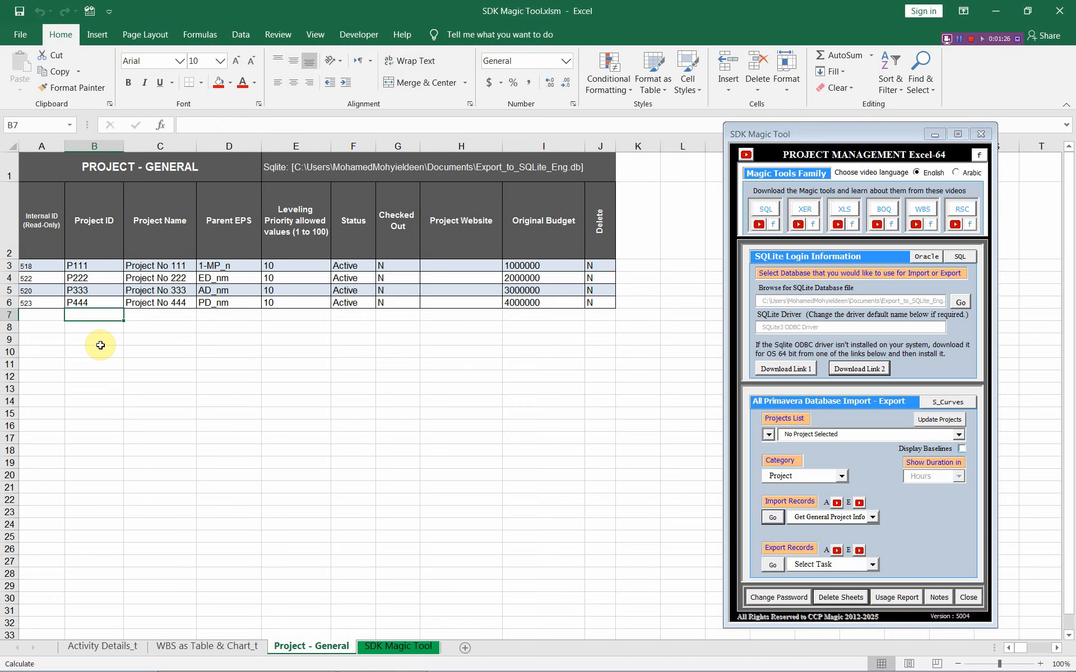
text(GU)
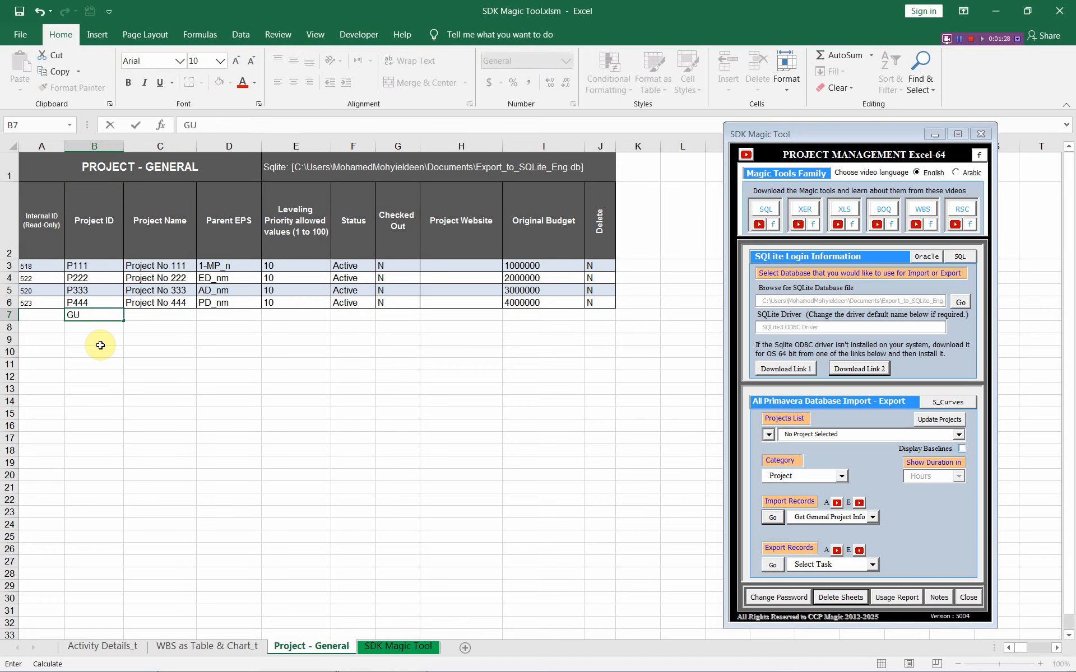
click(156, 314)
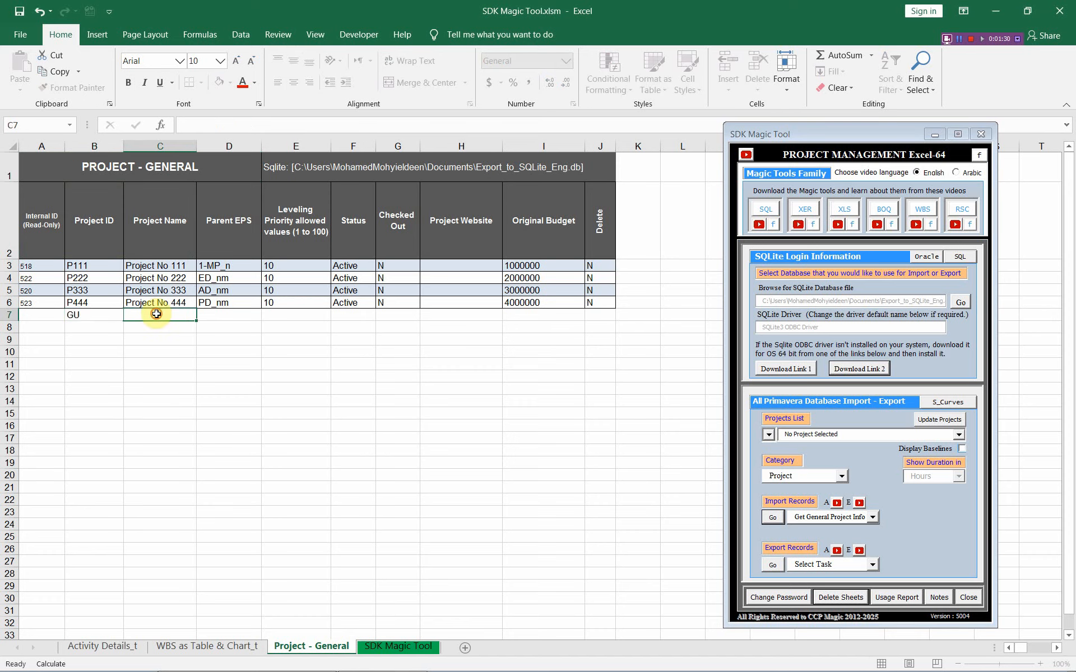
drag(197, 147, 238, 145)
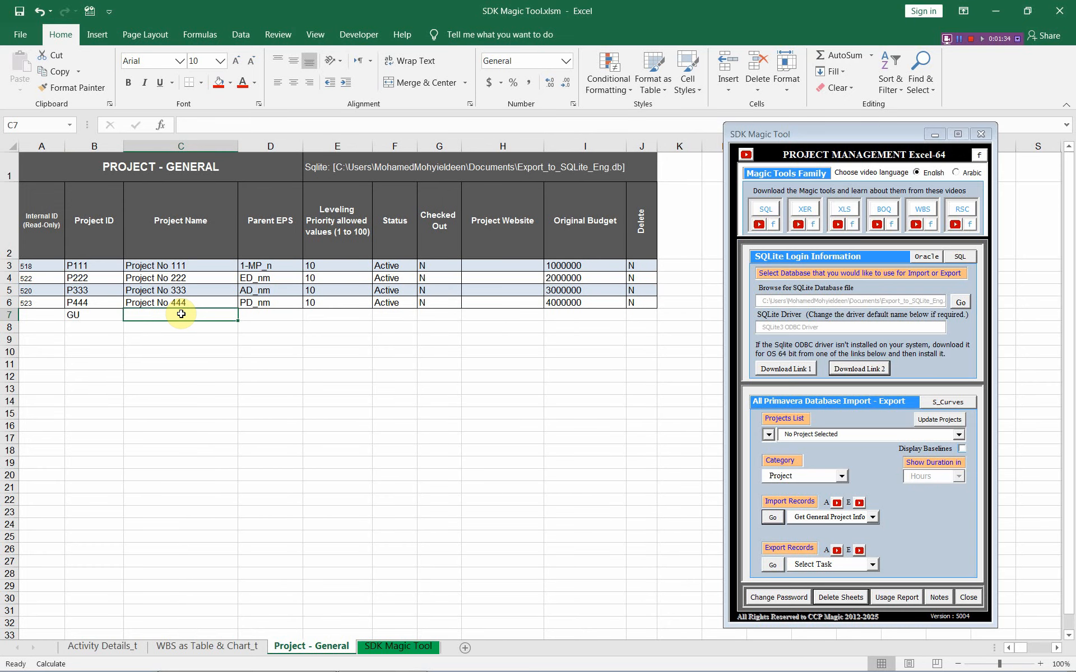
text(Gree)
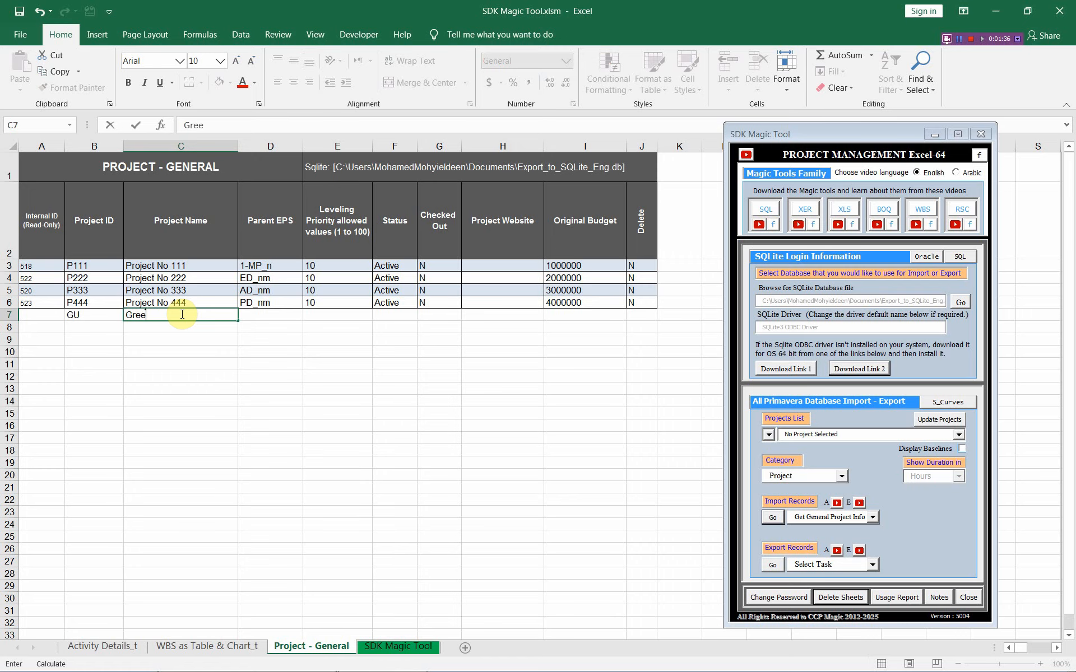
text(n University)
Step: Set the parent EPS of the Green University project to Enterprise
click(261, 314)
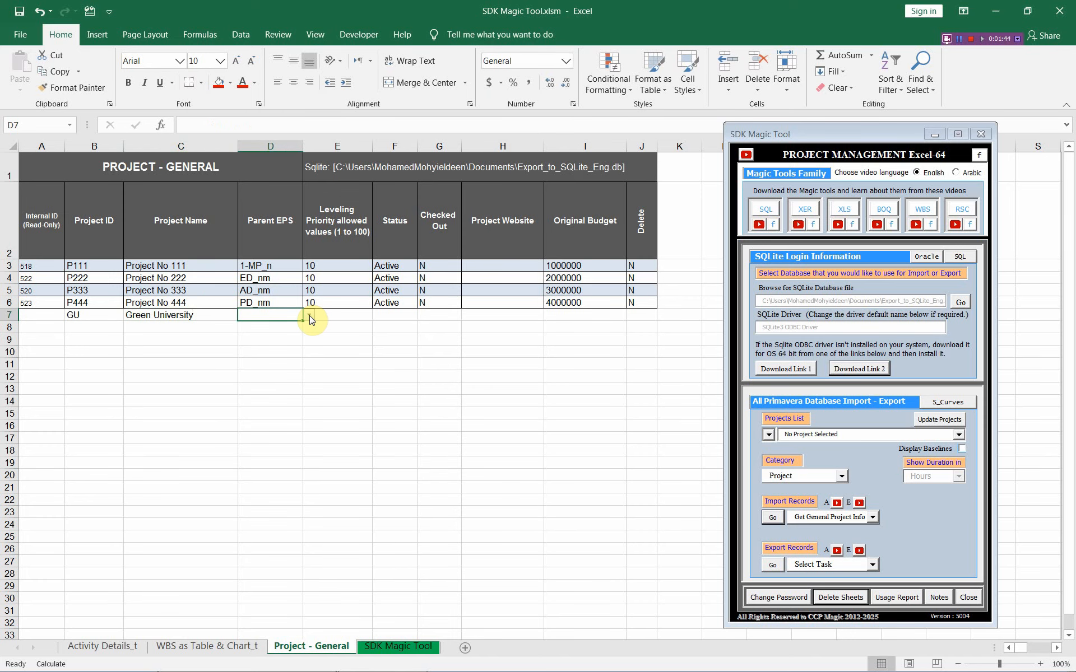
click(310, 318)
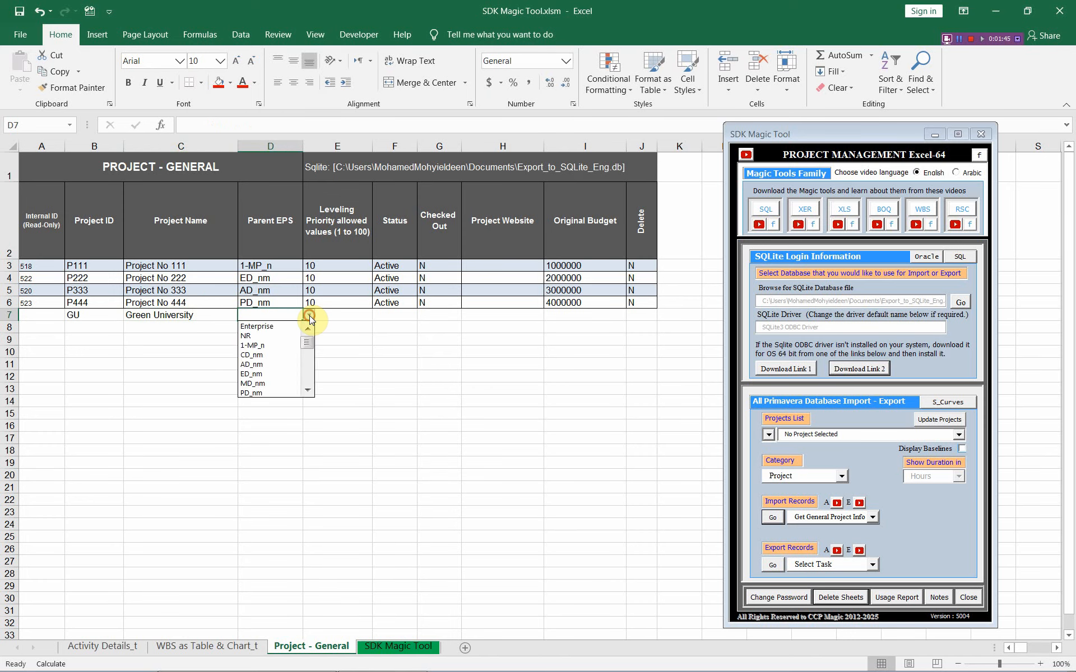
click(271, 328)
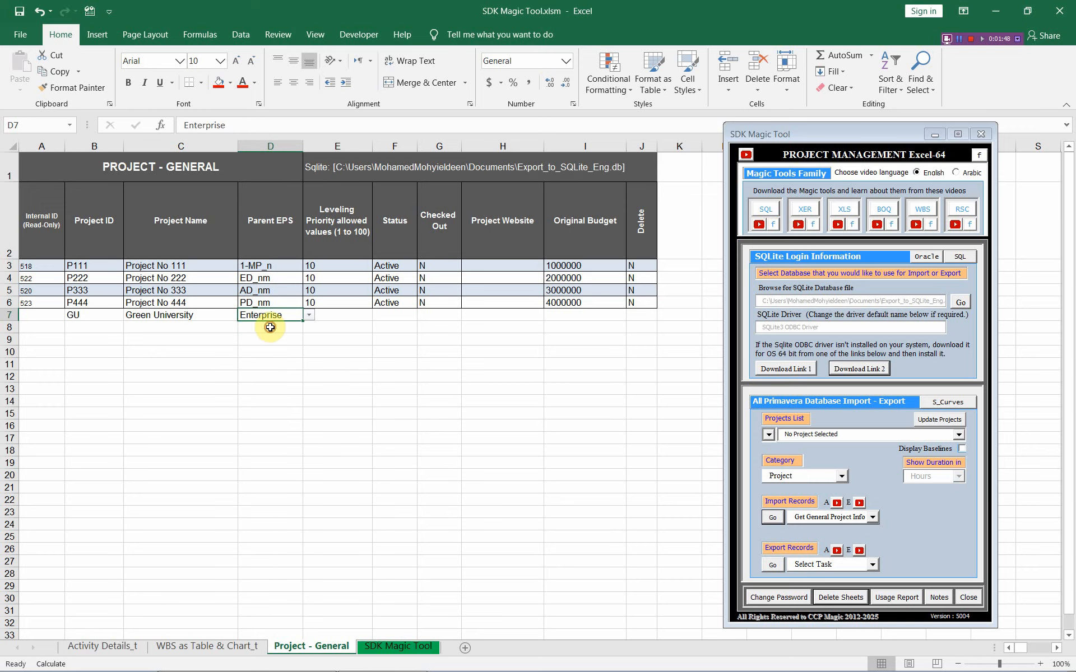
click(332, 312)
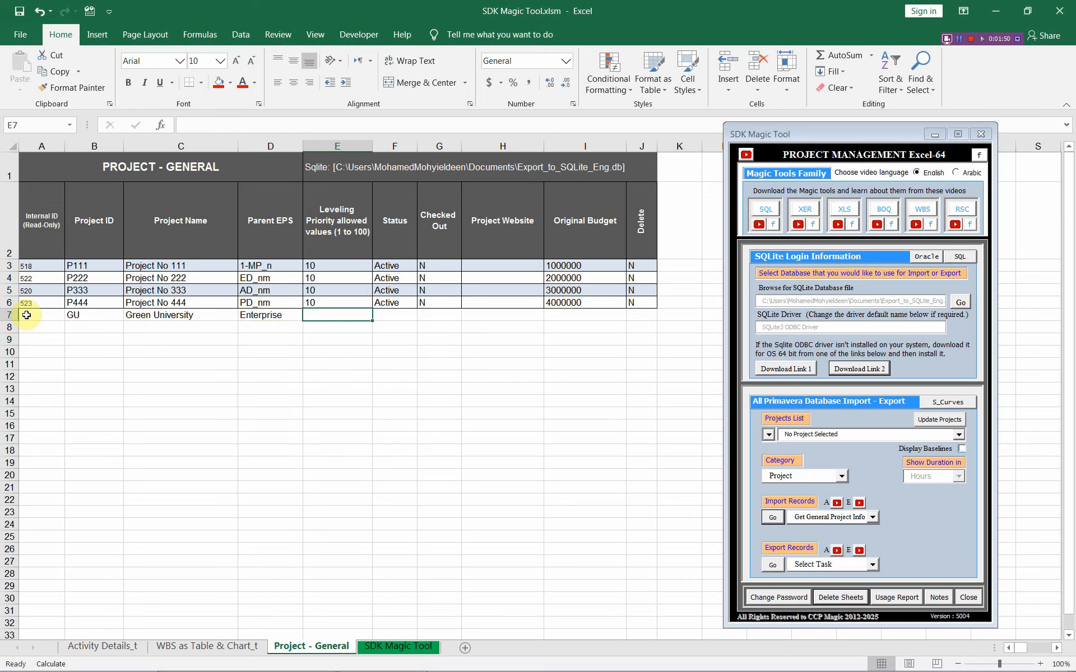
Step: Export the project table to the database with Set General Project Info and dismiss the update summary
click(872, 564)
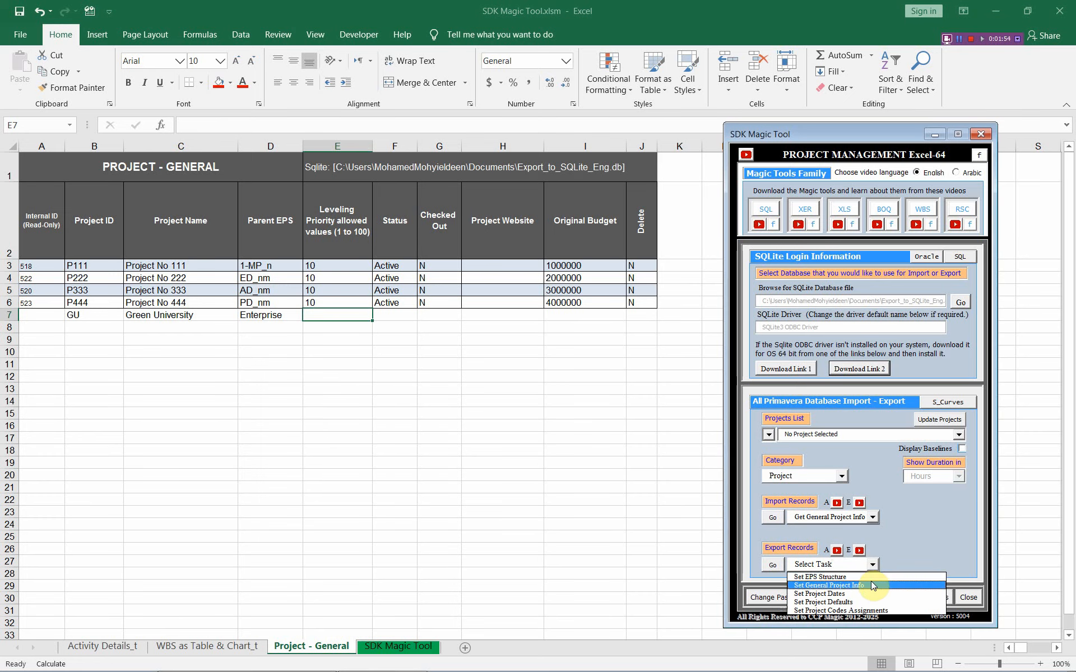
click(872, 586)
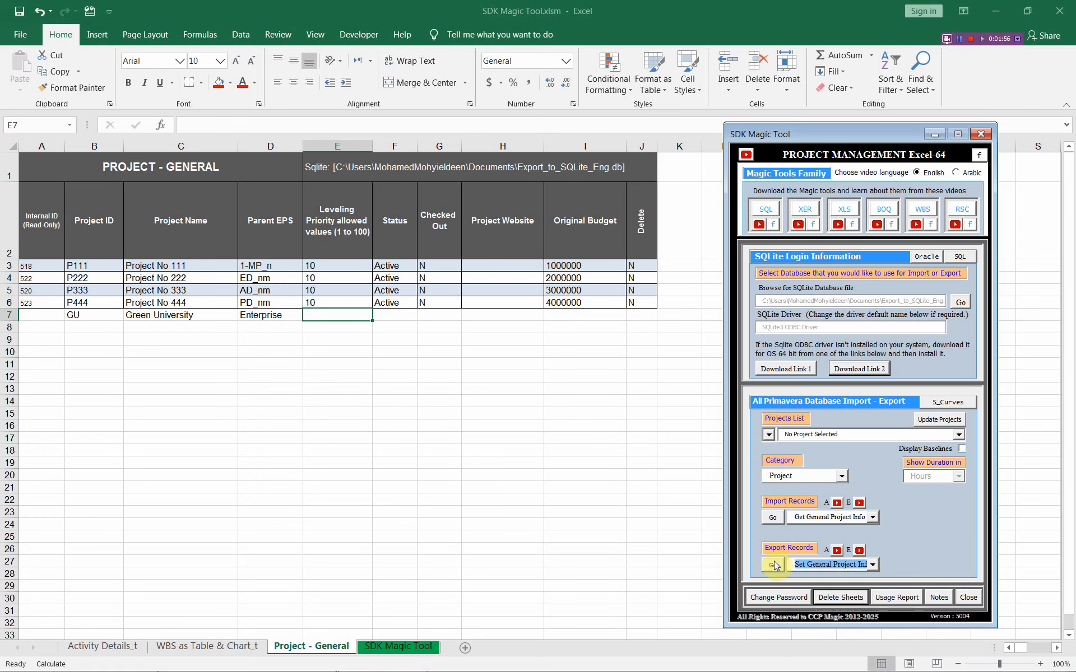
click(775, 563)
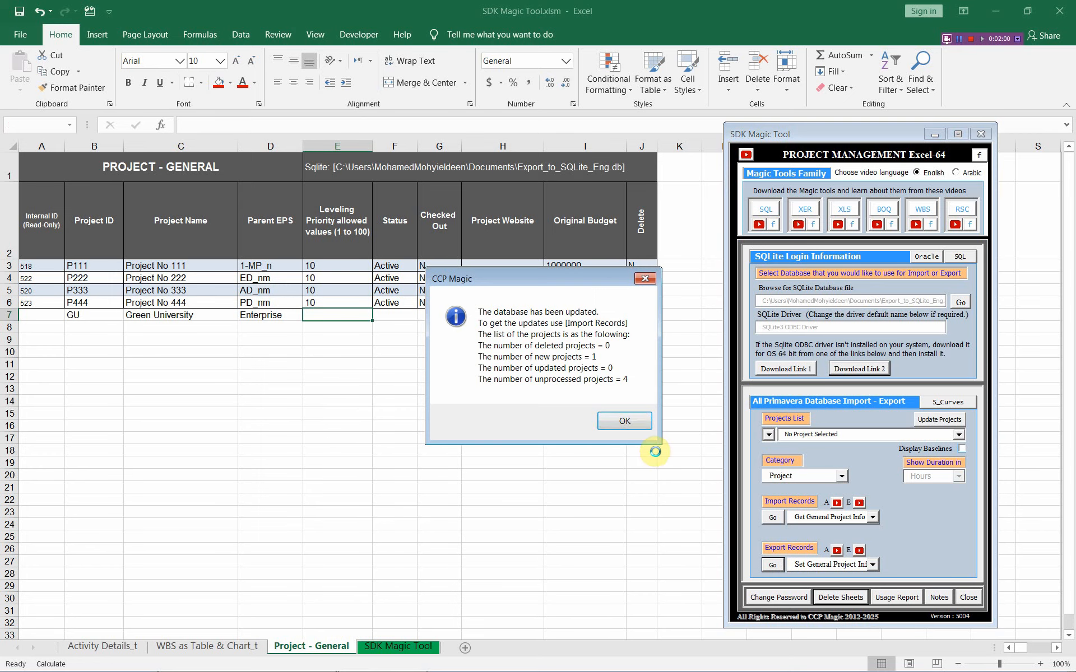
click(637, 424)
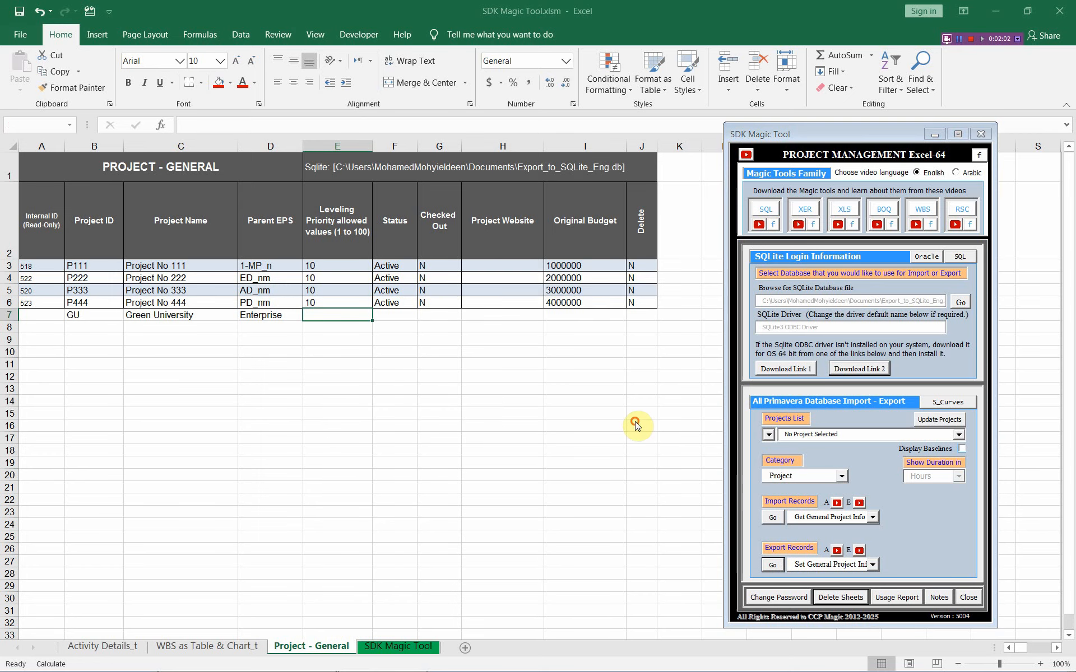
Step: Update the projects list and try to import the general project info with project GU selected
click(933, 420)
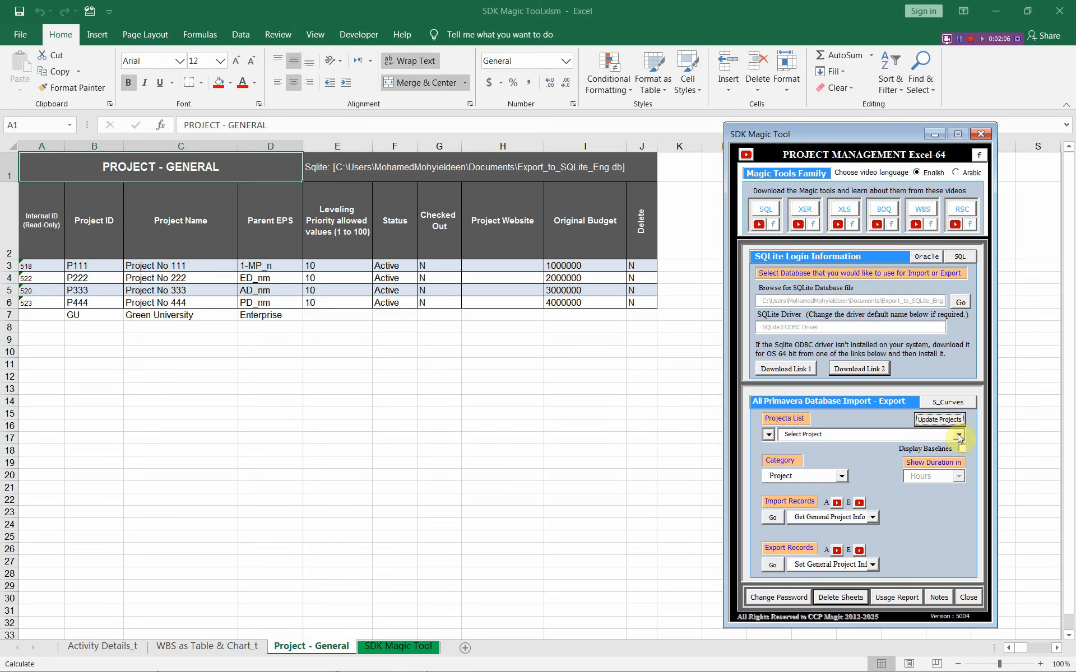
click(959, 437)
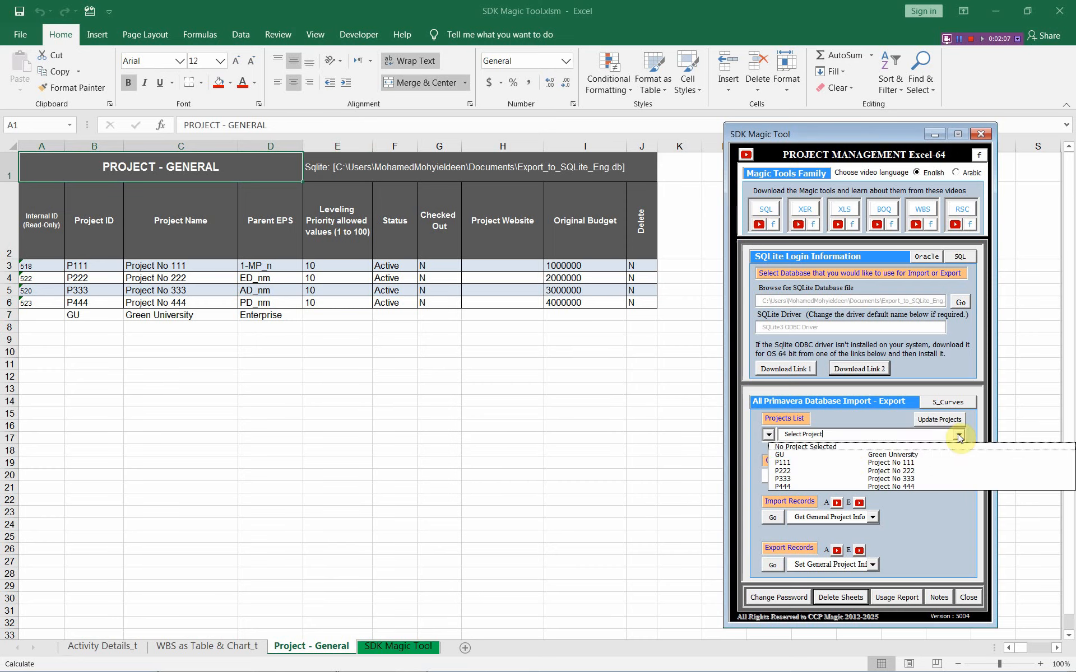
click(803, 456)
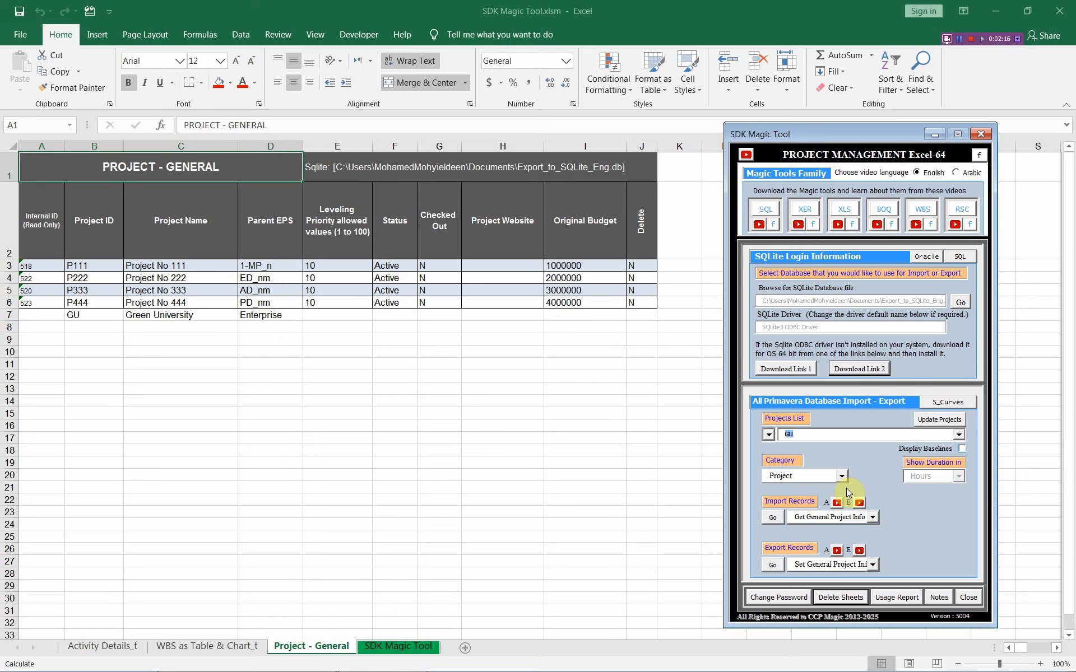
click(767, 519)
click(623, 403)
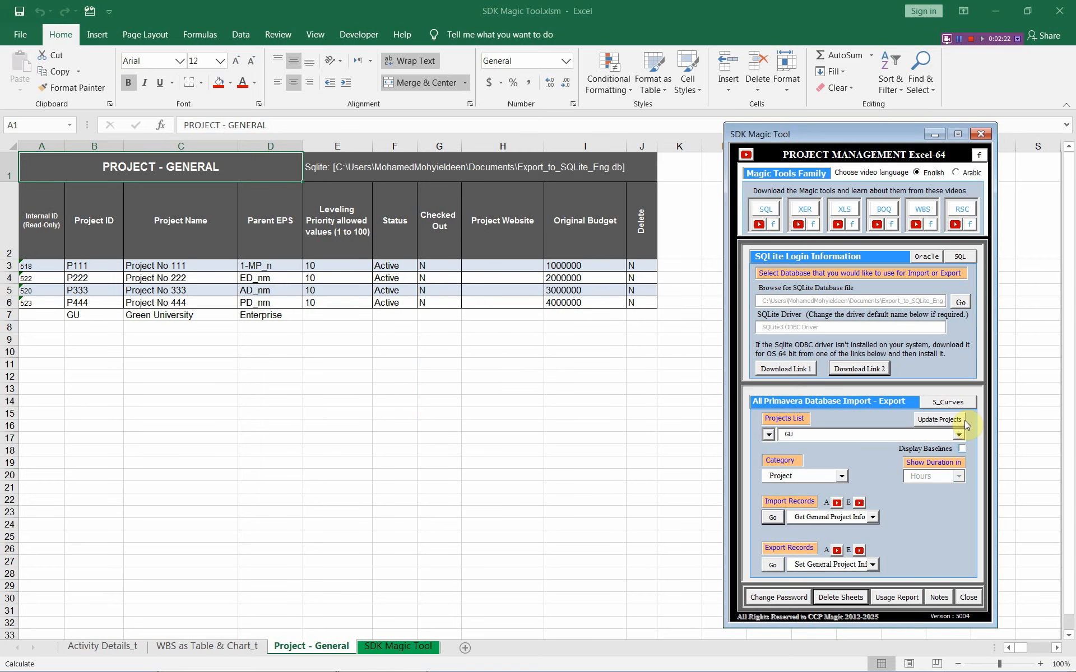
Step: Update the projects list again, reimport the general project info and select the Green University project name
click(941, 421)
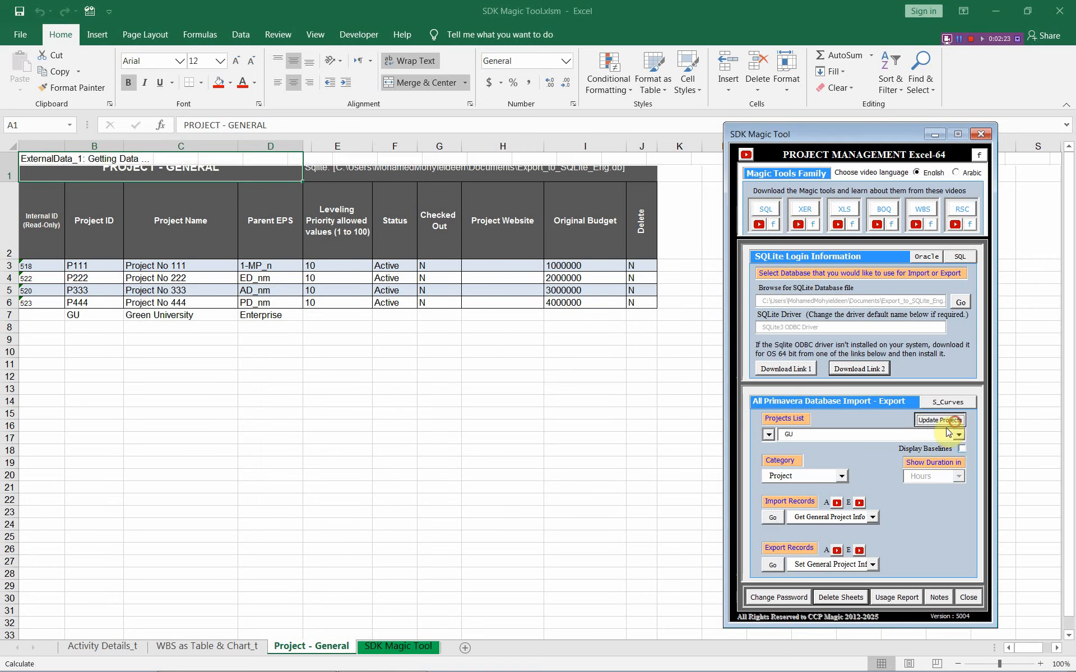
click(772, 520)
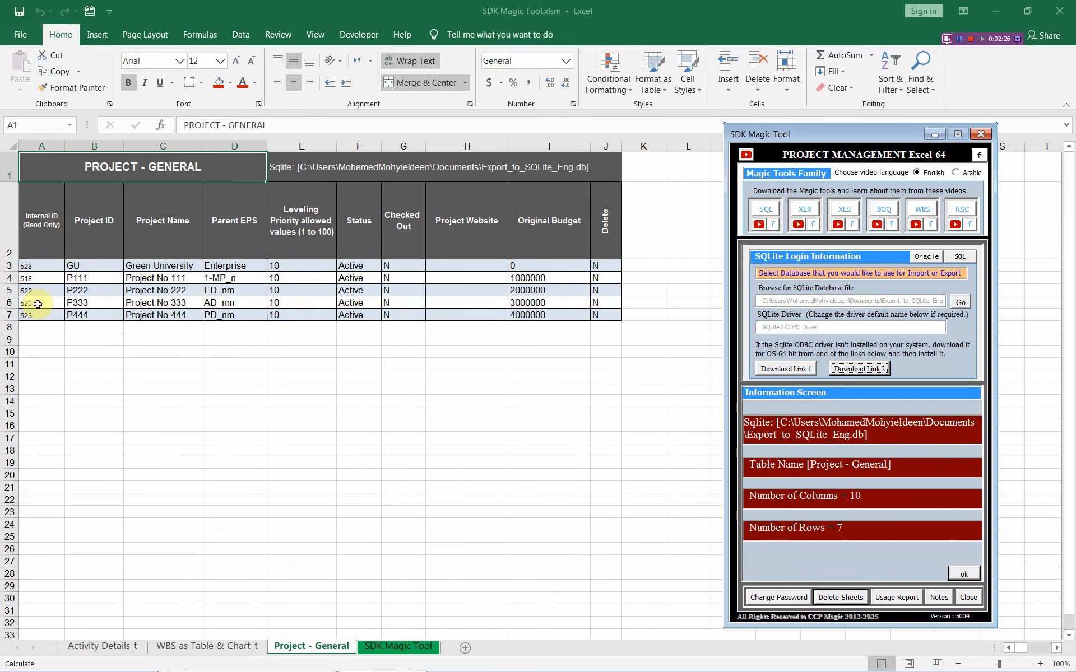
click(6, 266)
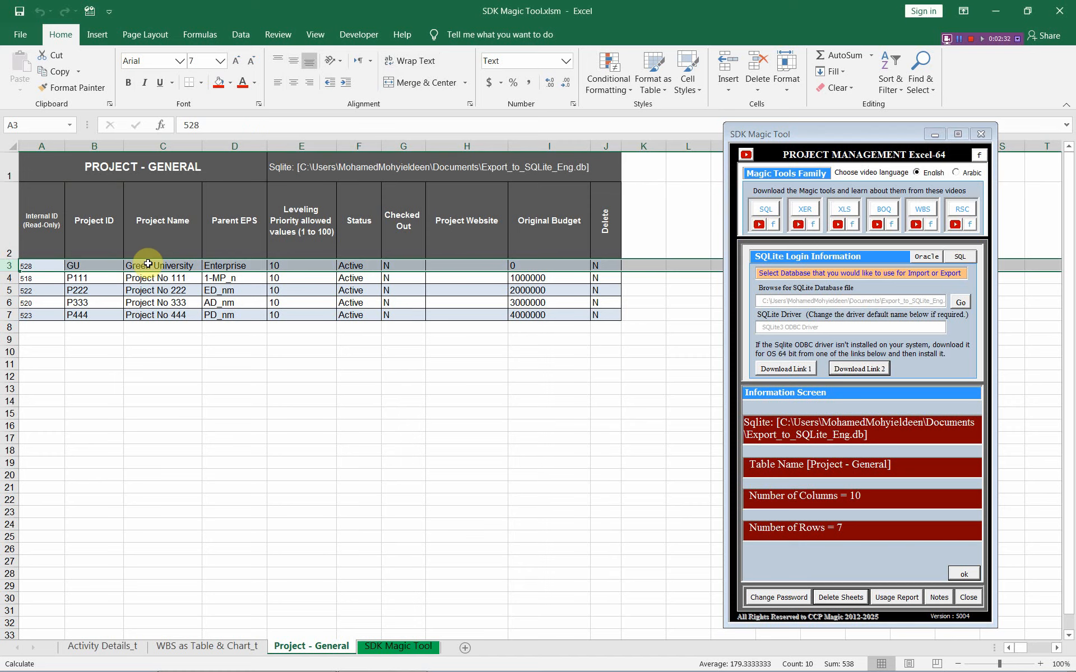
click(148, 264)
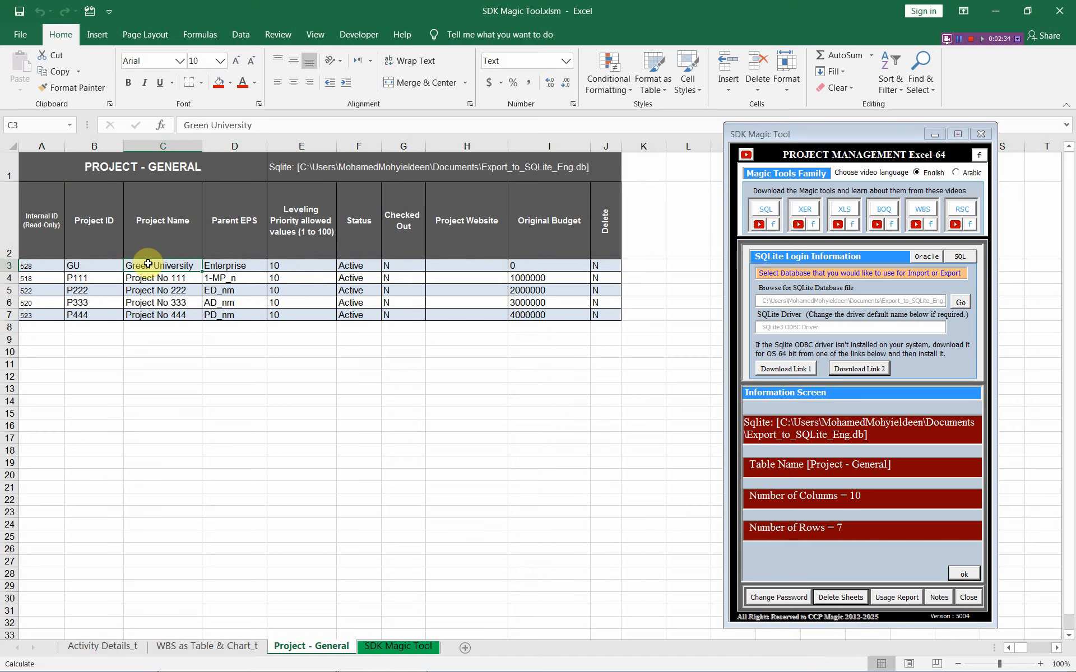
Step: Switch to Primavera P6, refresh the data and inspect the GU project under Enterprise, returning to Excel when done
key(alt+Tab)
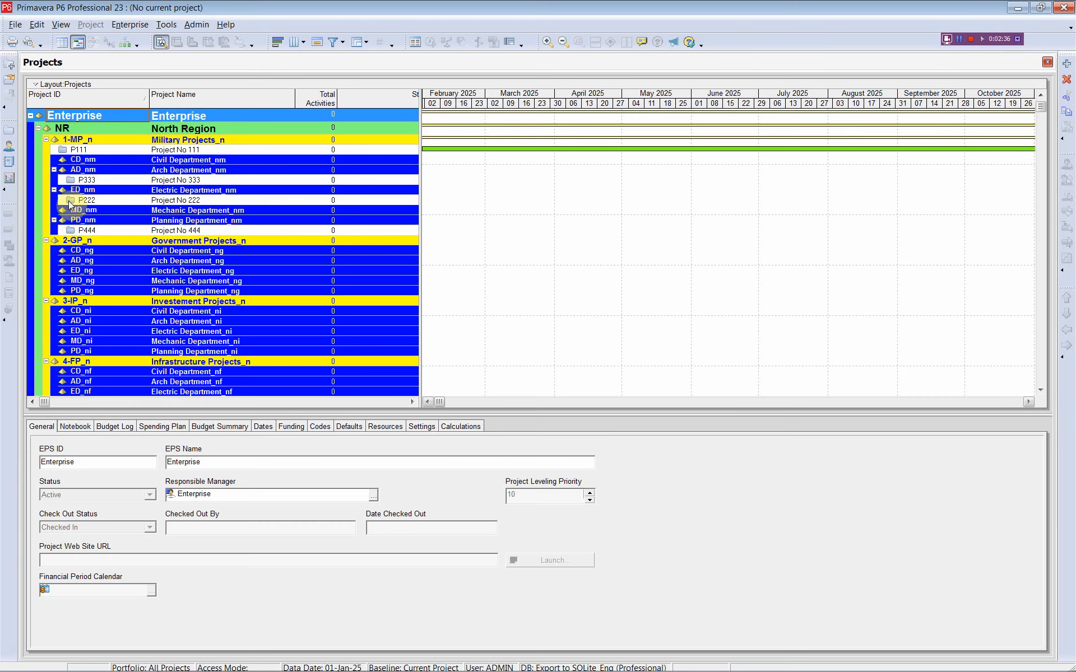
click(15, 26)
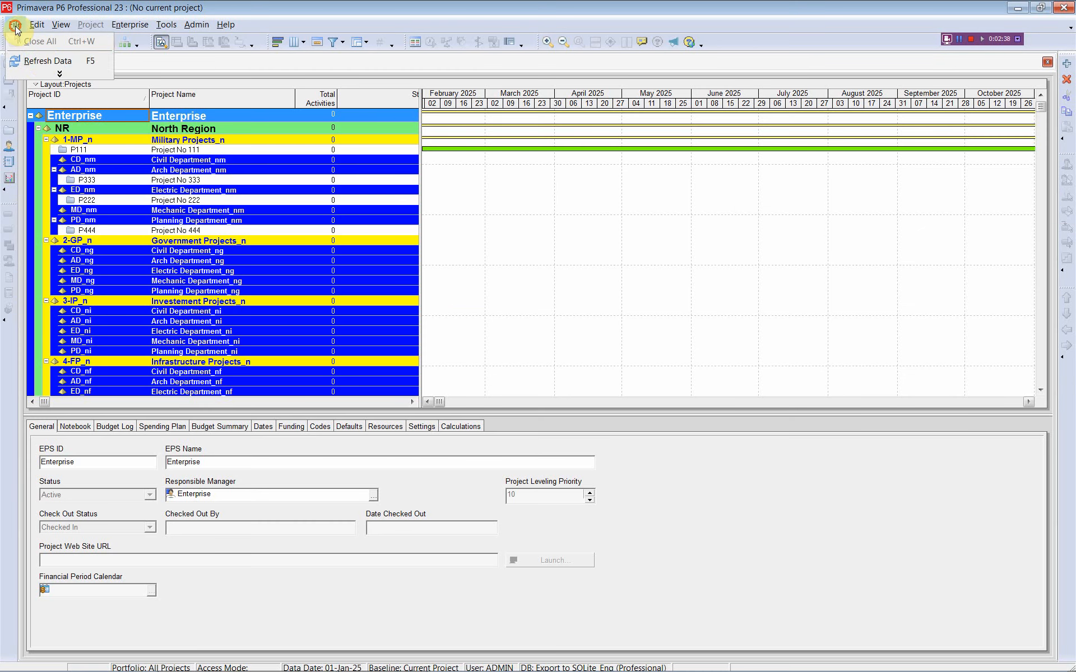
click(42, 61)
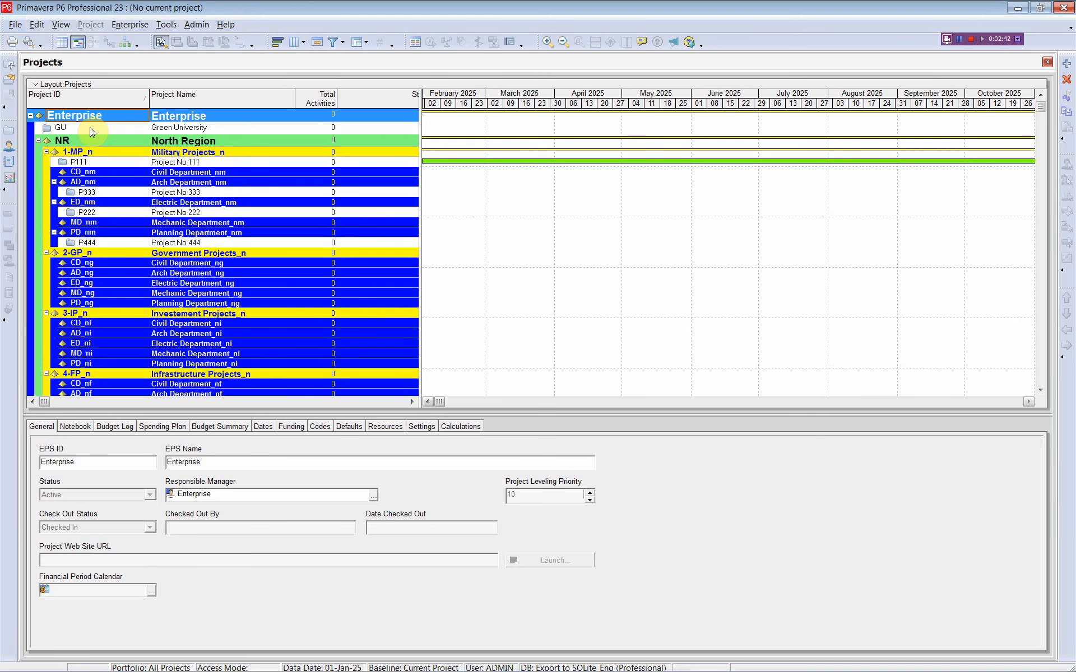
click(90, 126)
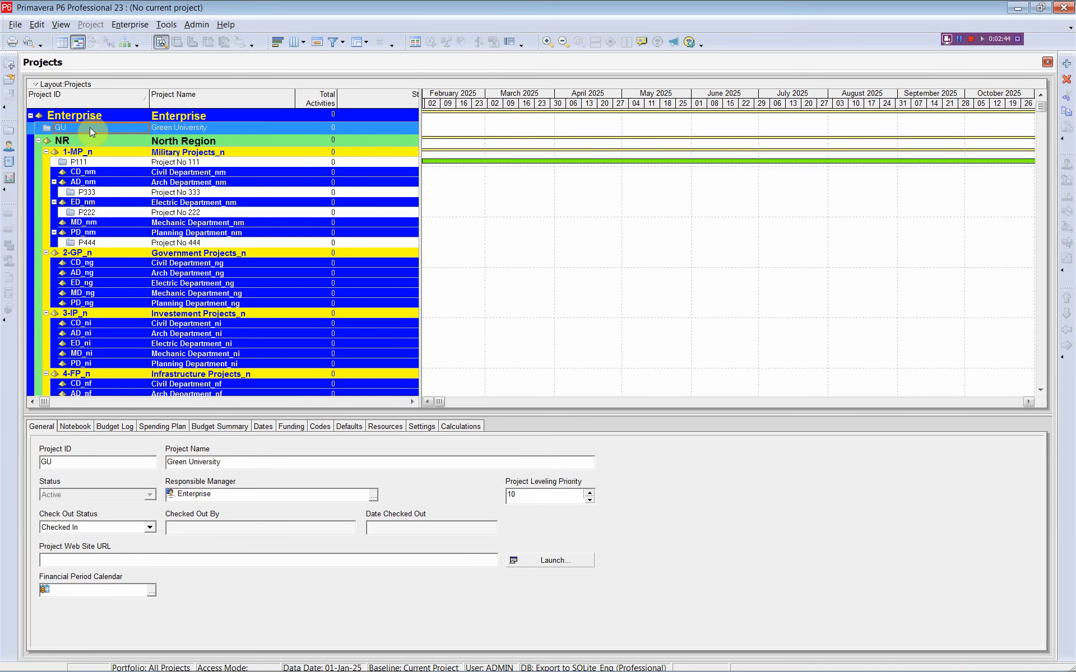
key(alt+Tab)
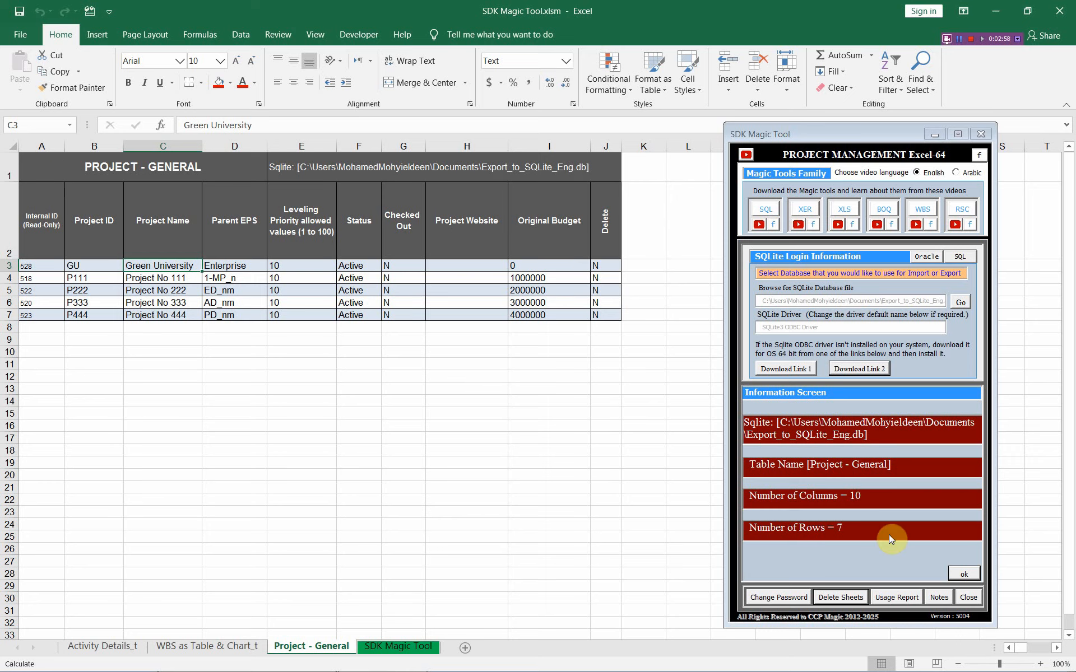
Step: Dismiss the import summary and view the WBS as Table & Chart_t sheet from its WBS title cell
click(970, 574)
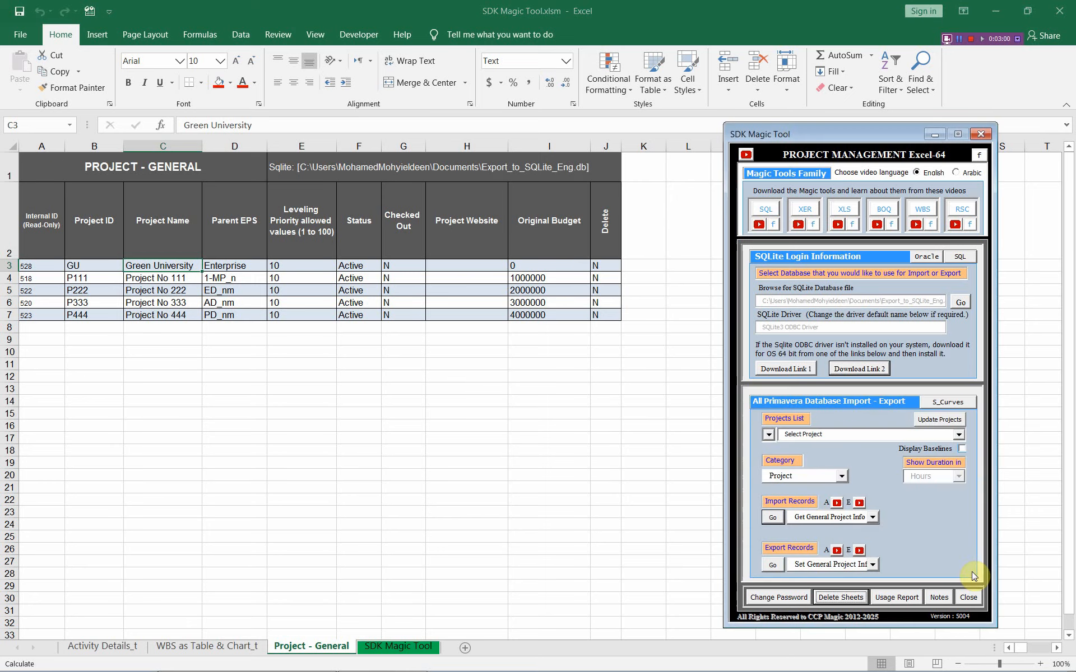
click(236, 646)
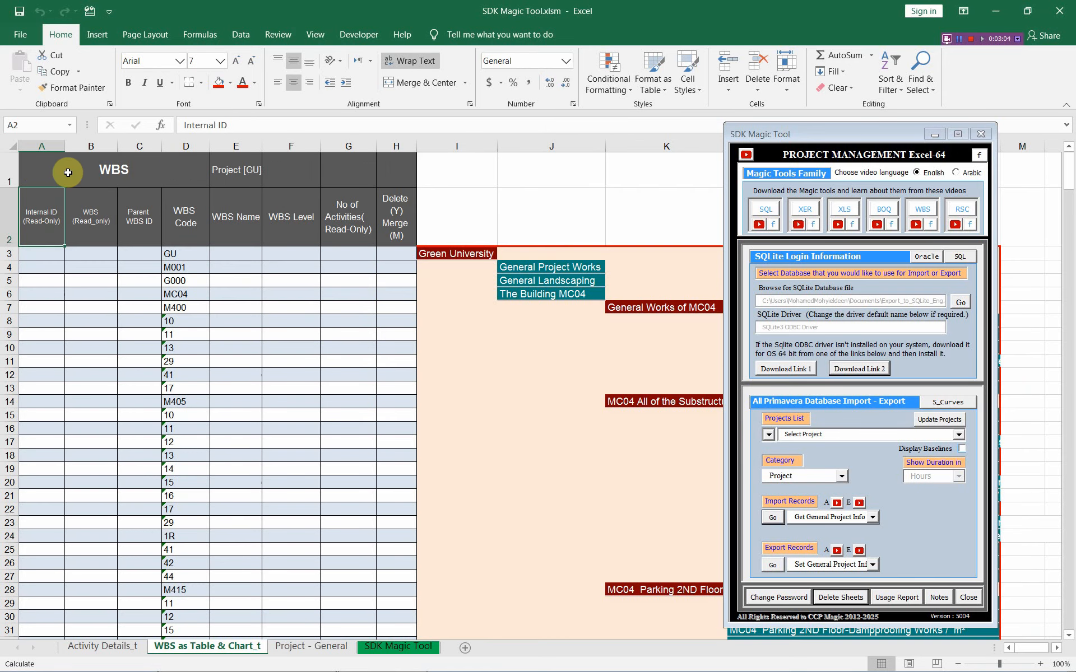
click(39, 173)
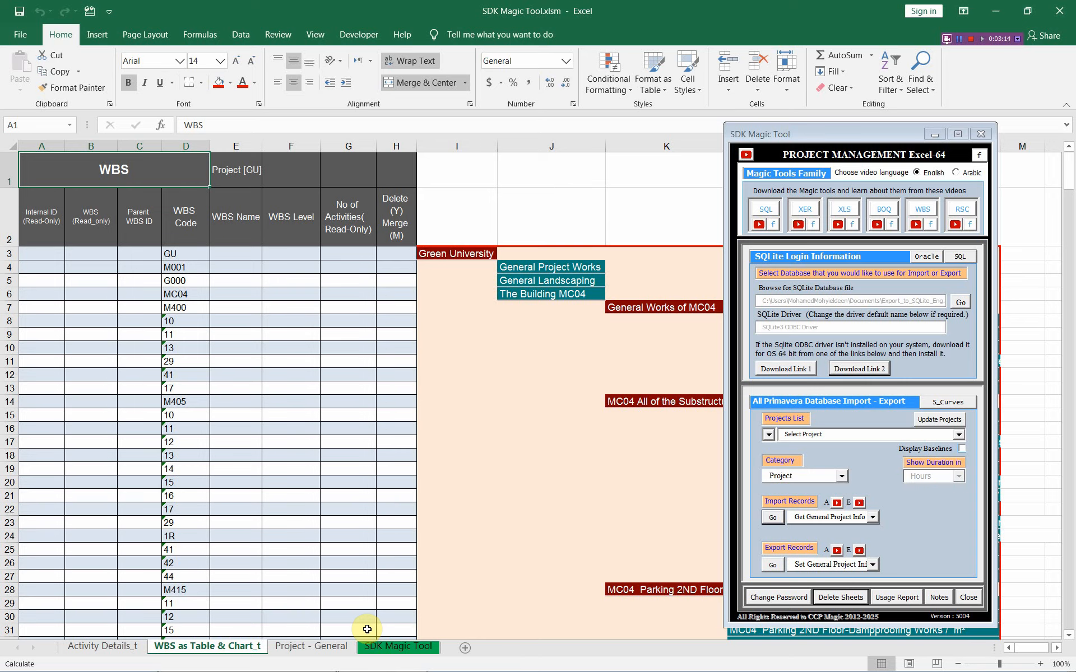
Step: Set the category to WBS and try to import with Get WBS as Table & Chart, dismissing the message
click(842, 476)
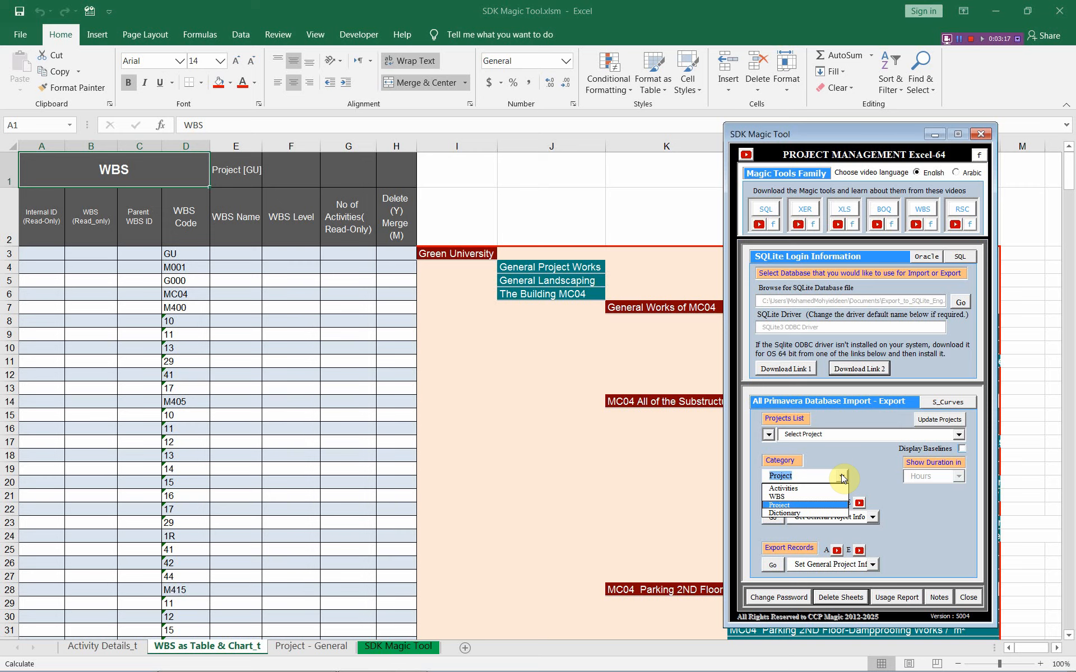
click(817, 497)
click(871, 517)
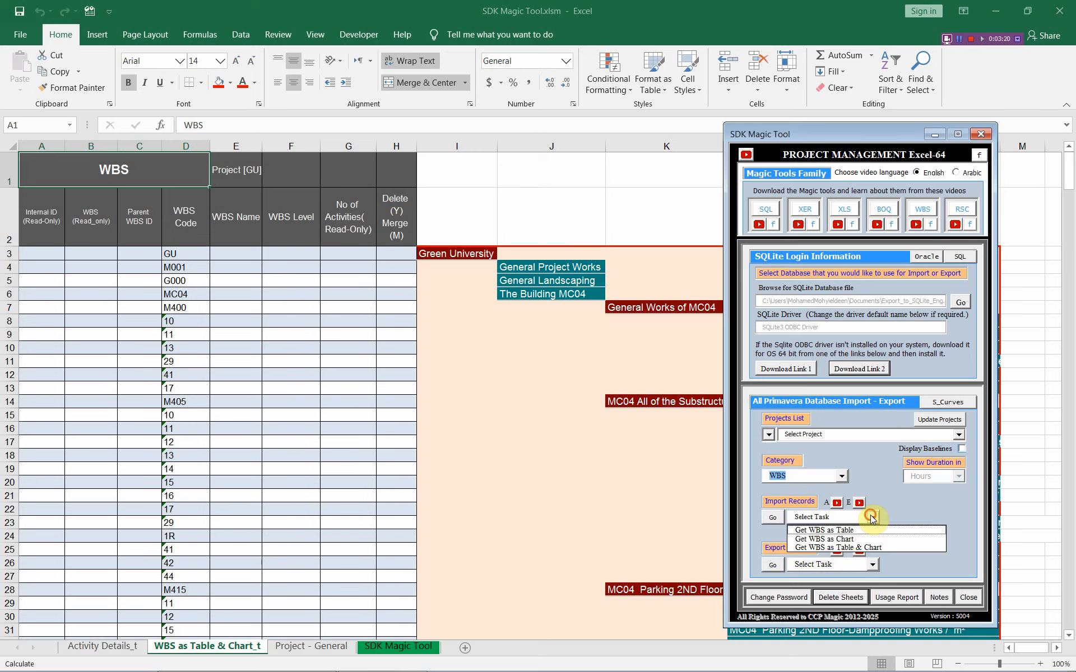
click(862, 548)
click(778, 520)
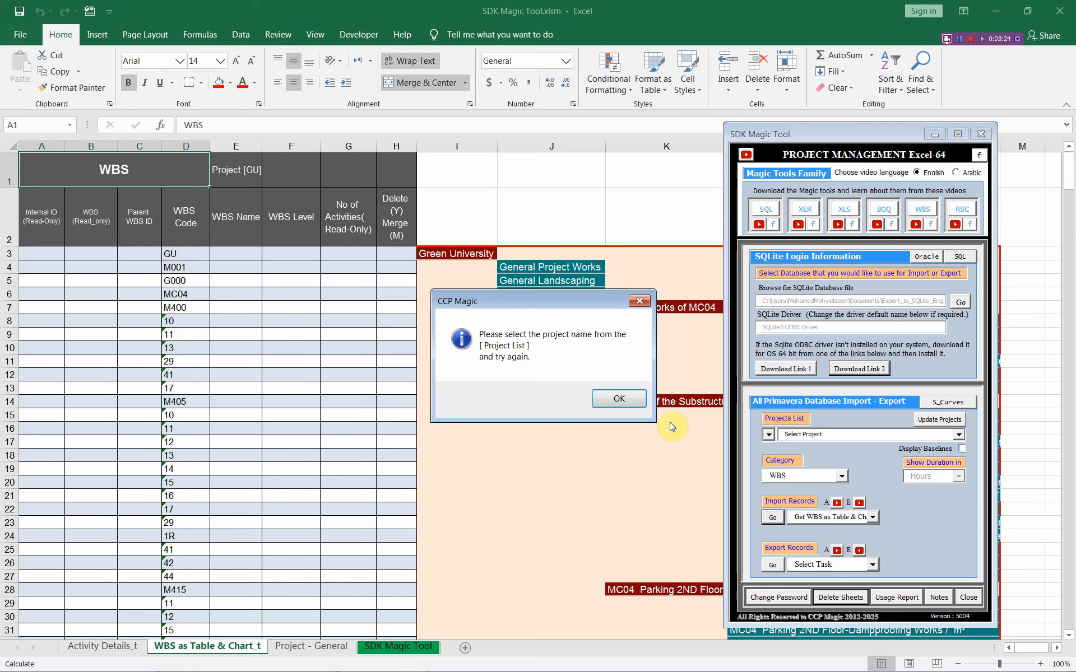
click(626, 400)
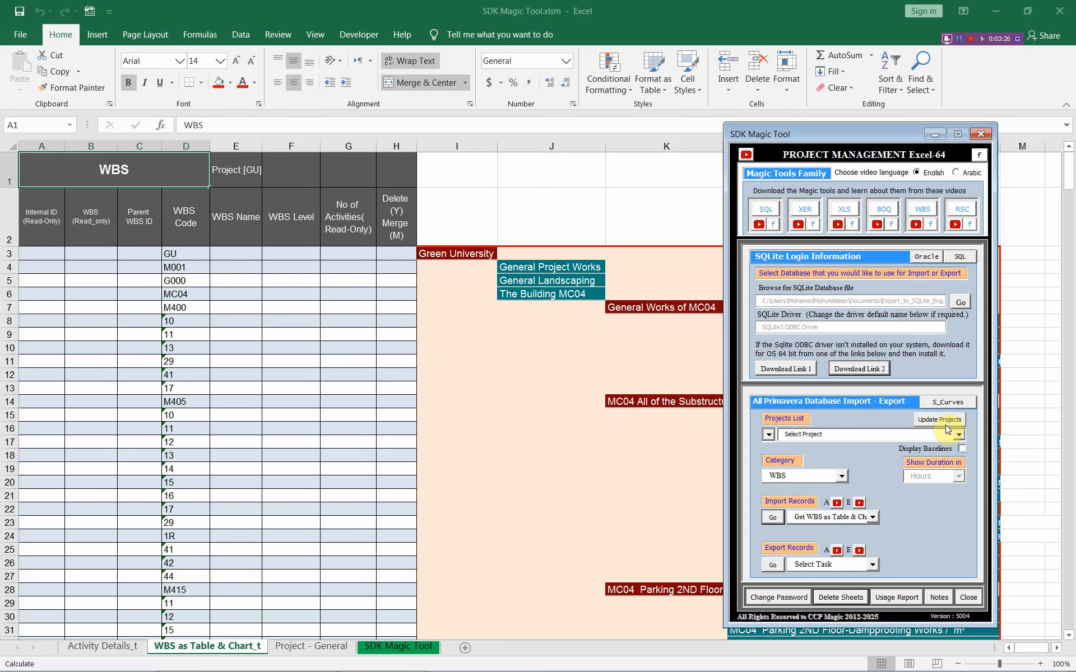
Step: Update the projects list, import the WBS of project GU as table and chart, and select its internal ID cell
click(941, 420)
click(959, 435)
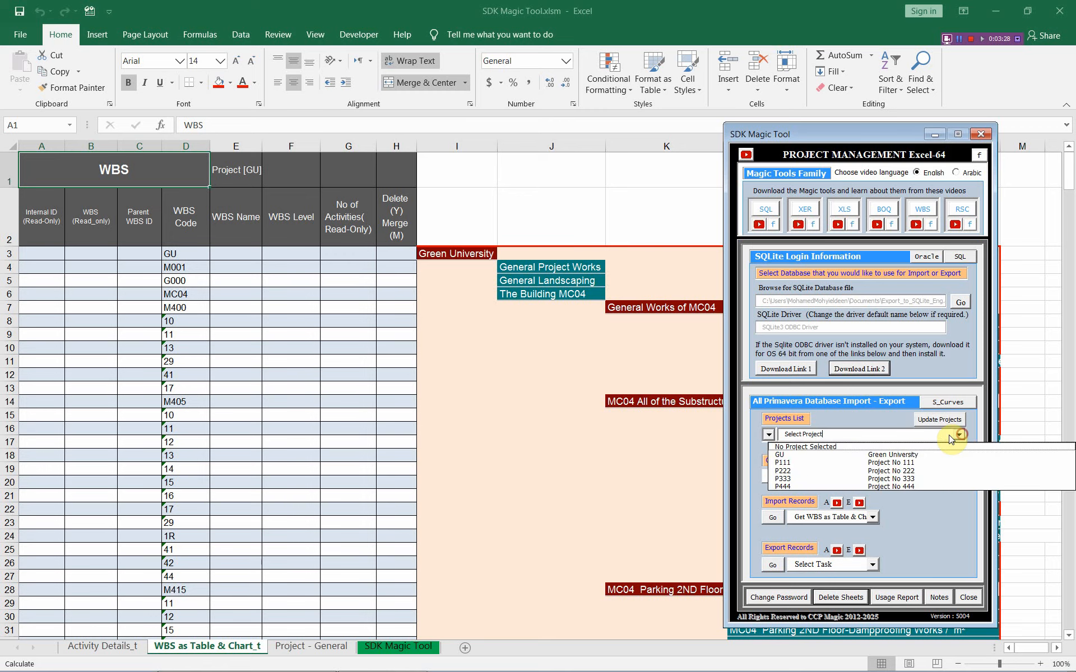
click(803, 459)
click(774, 521)
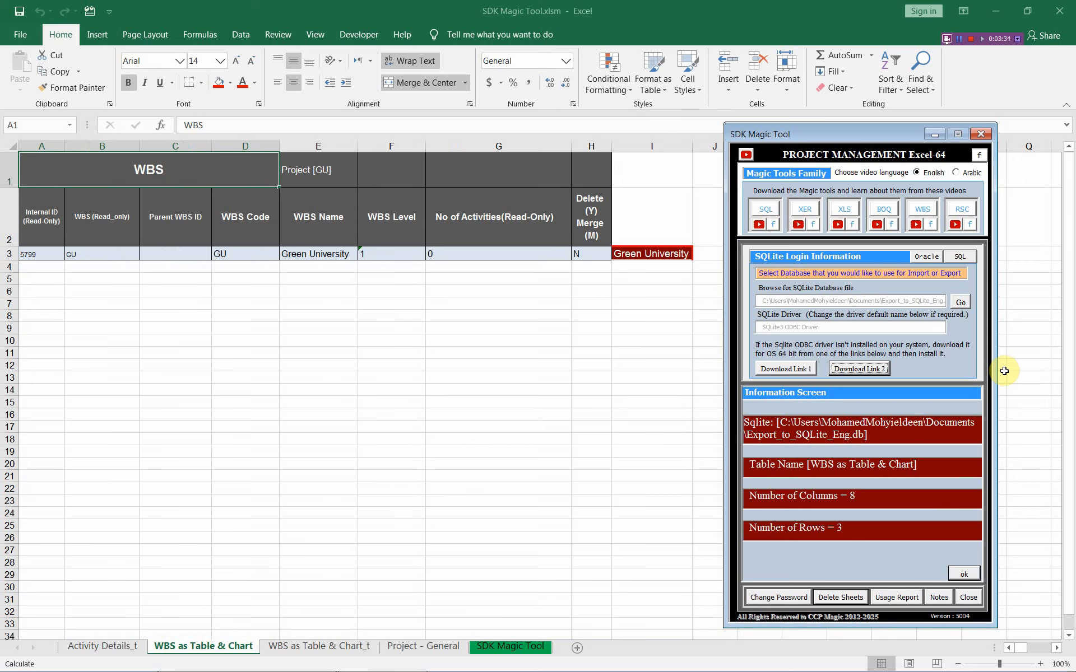
click(964, 571)
click(964, 574)
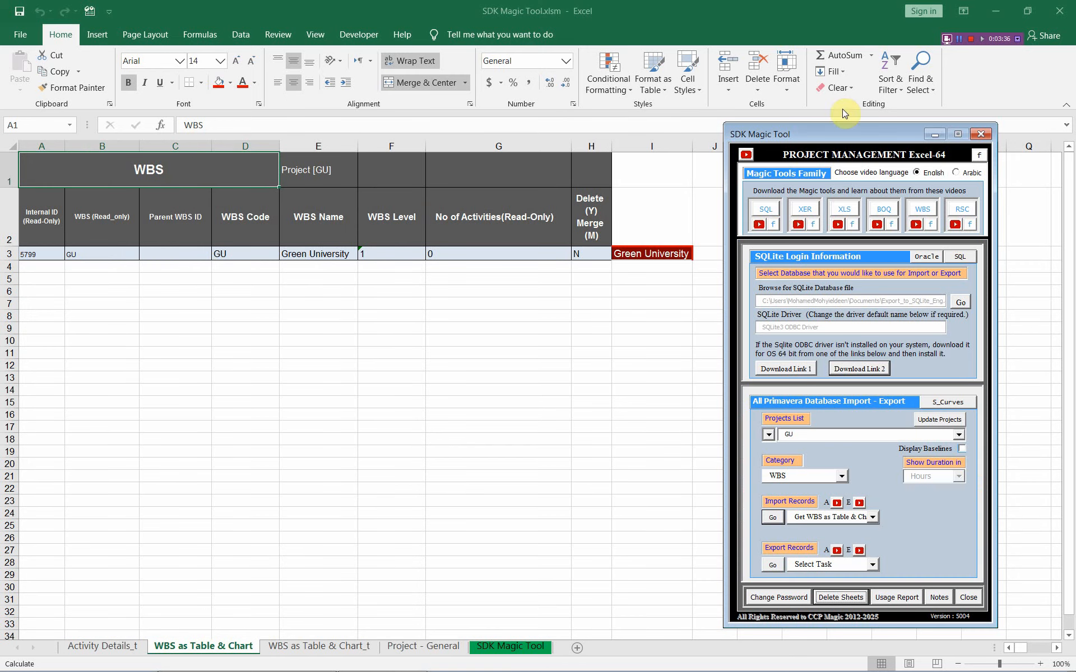
drag(829, 135, 908, 127)
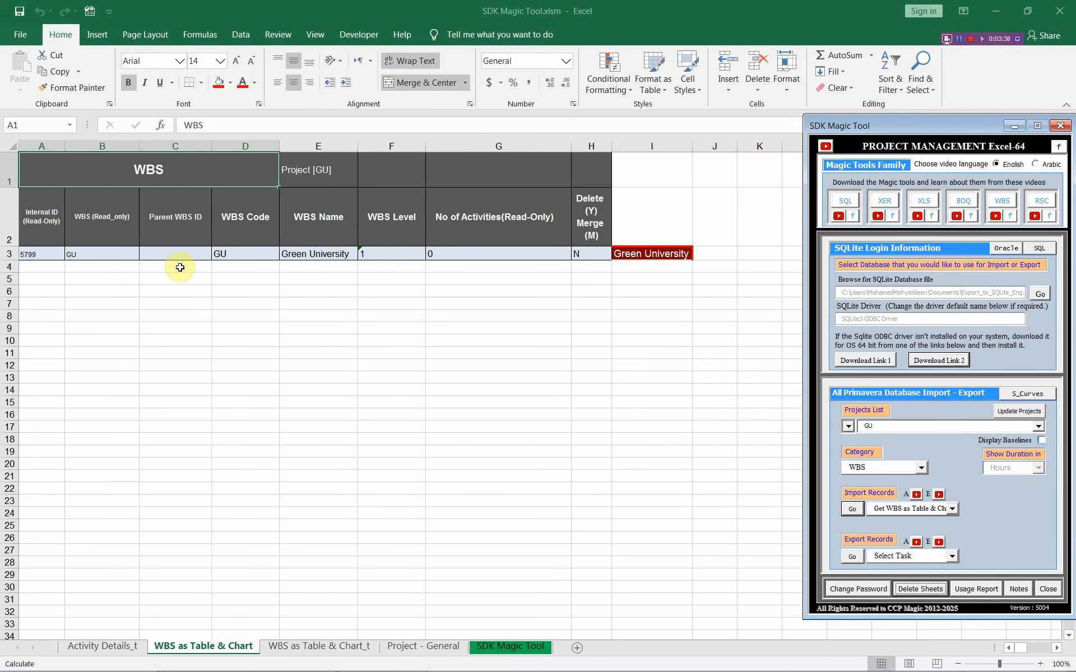
click(42, 252)
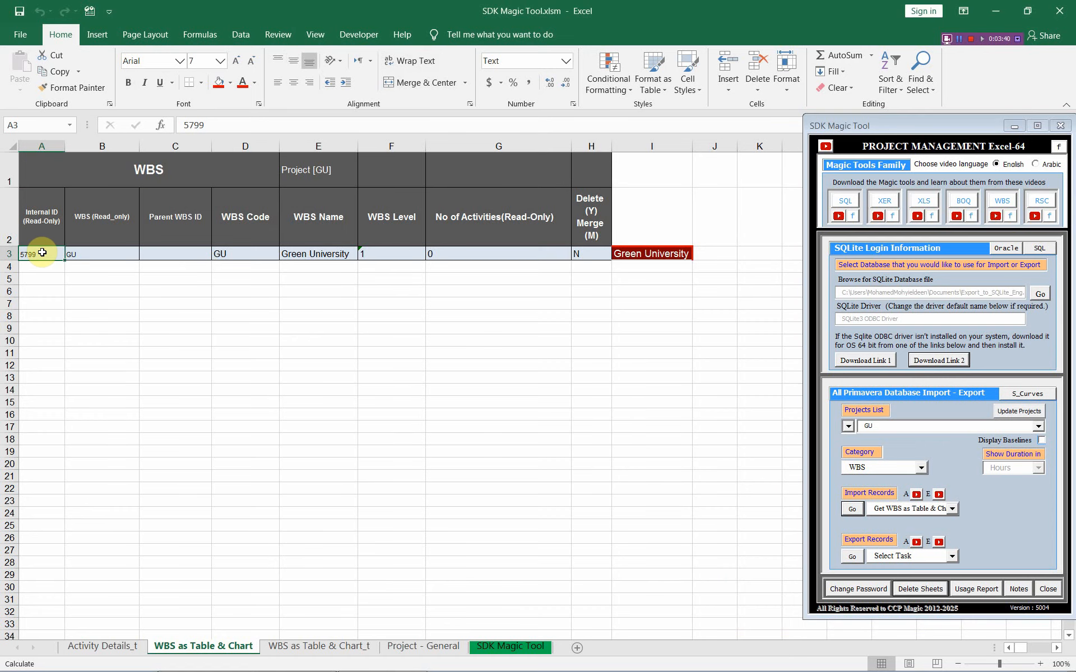
Step: Switch to Primavera P6, open the GU project and check its WBS, returning to Excel when done
key(alt+Tab)
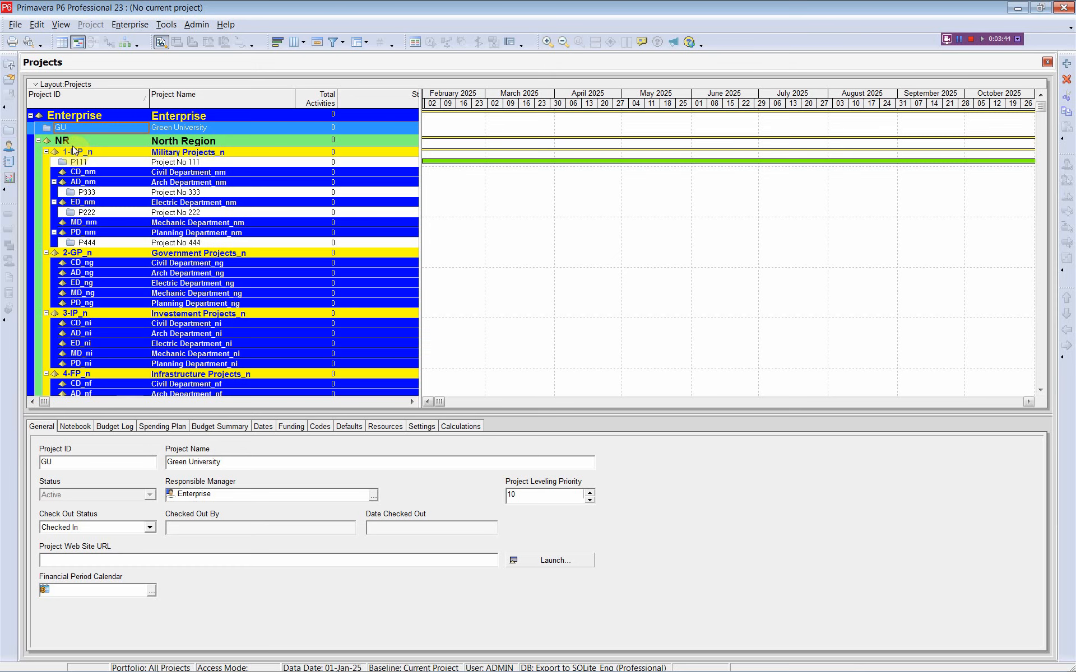
click(73, 127)
right_click(77, 131)
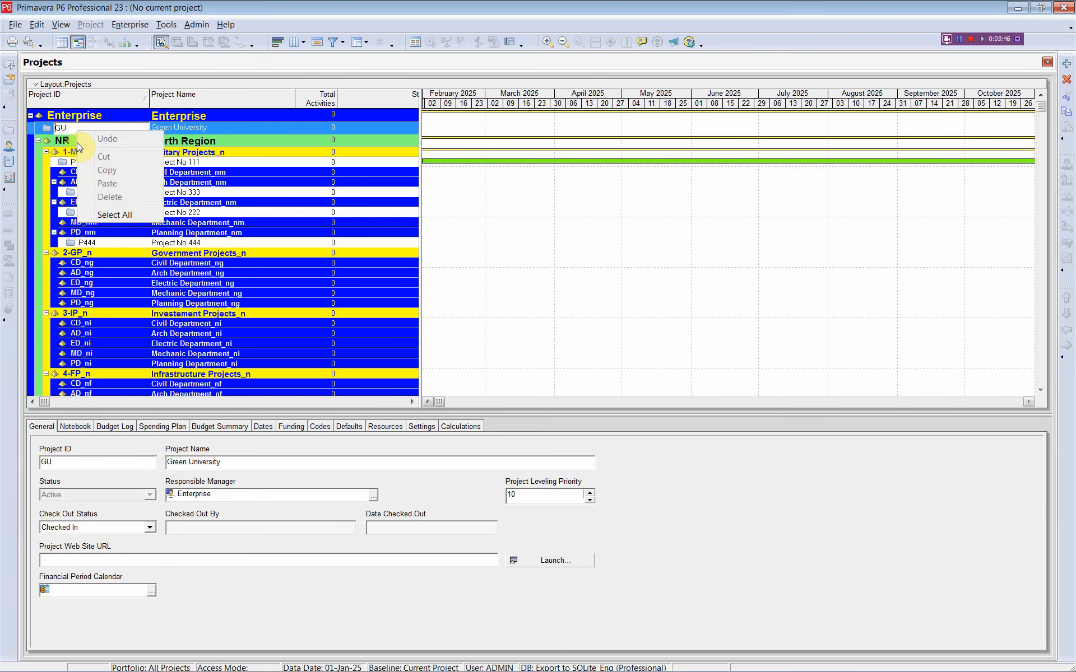
click(76, 142)
right_click(78, 127)
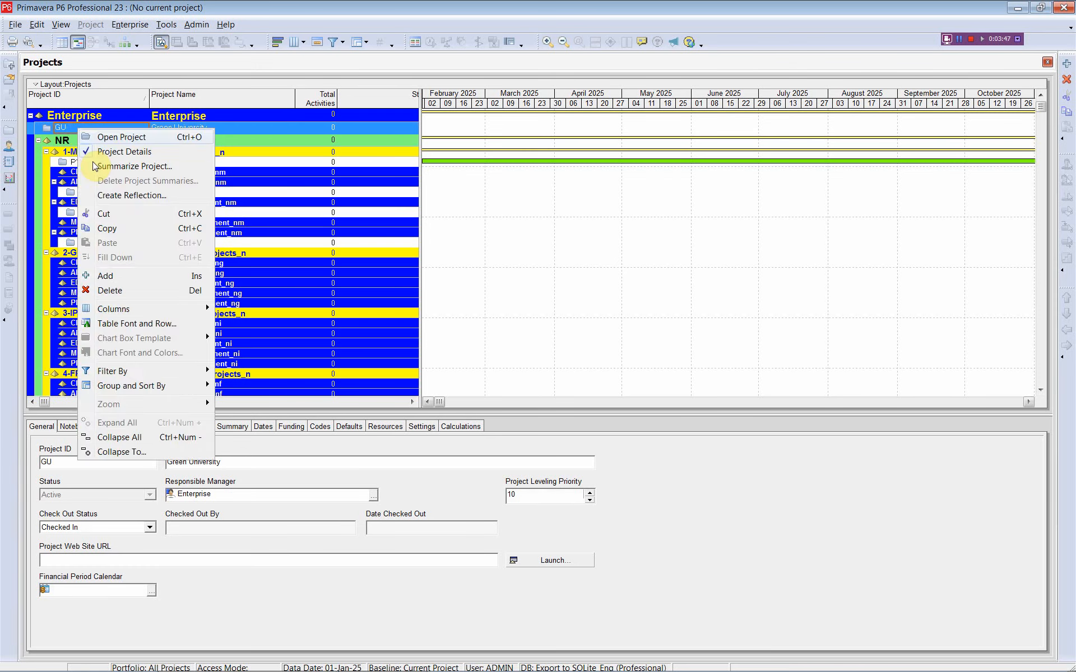
click(118, 137)
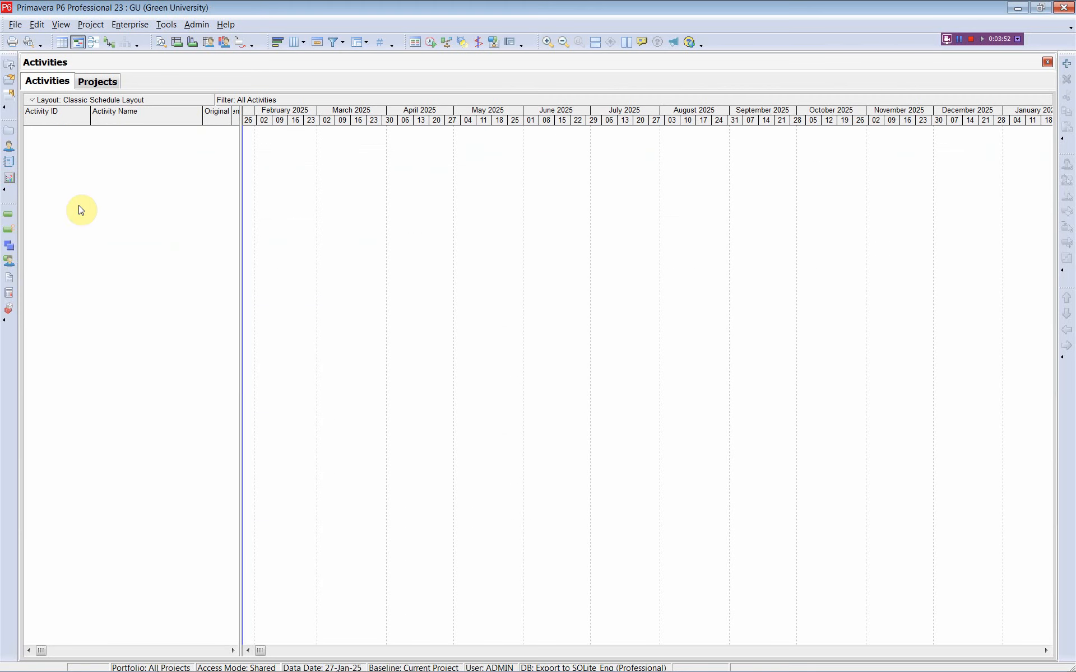
click(10, 244)
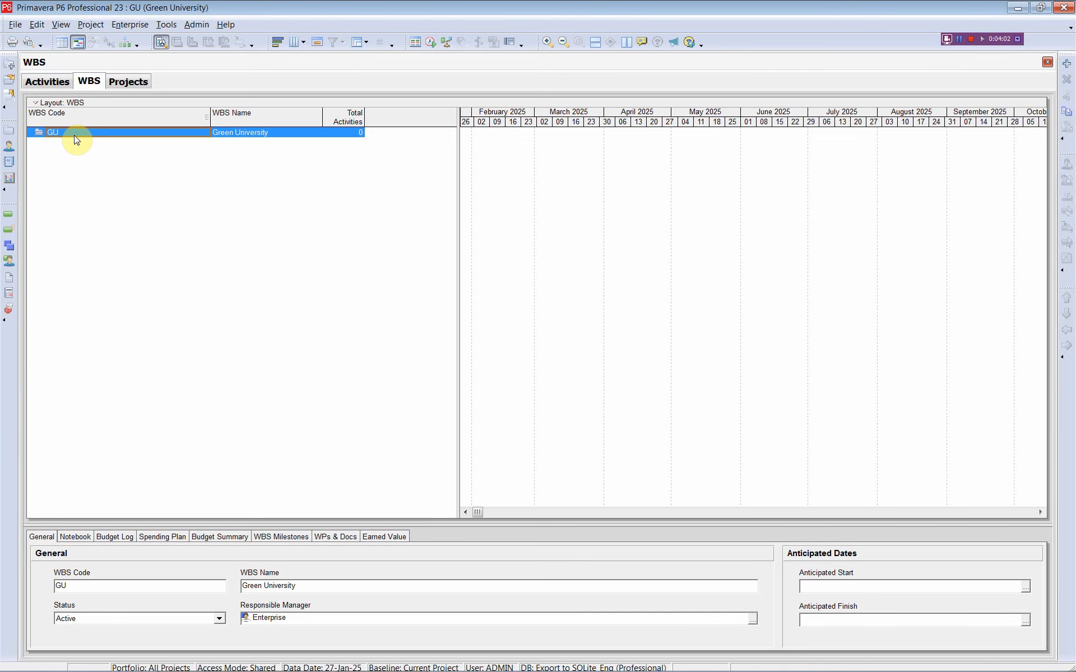
key(alt+Tab)
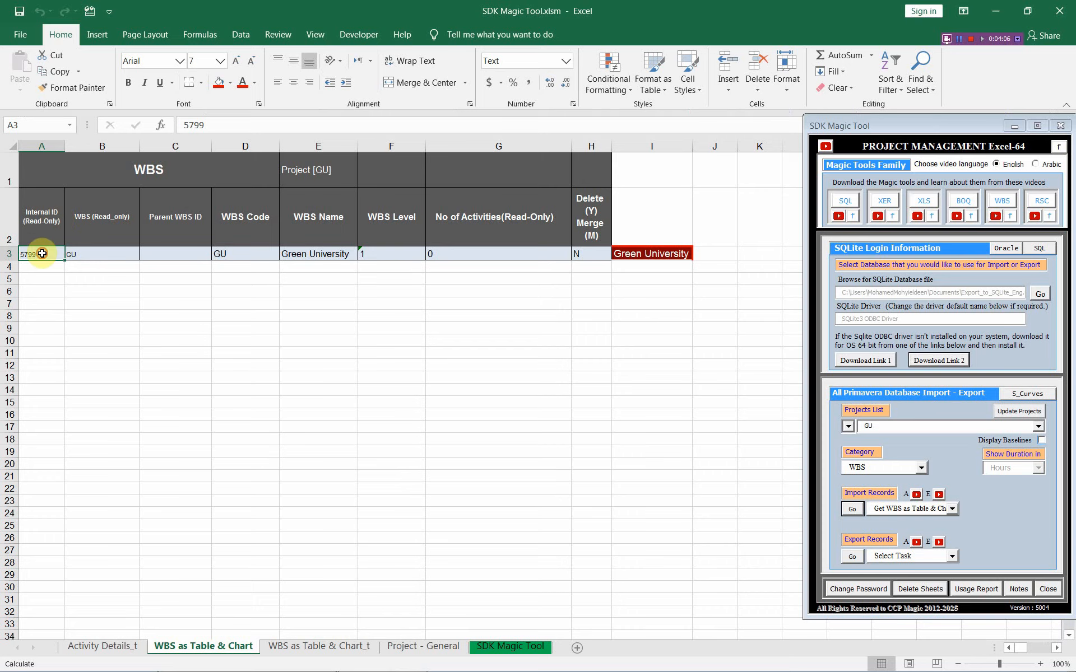
Step: Copy the Green University internal ID from cell A3 of WBS as Table & Chart into cell A3 of WBS as Table & Chart_t
click(313, 647)
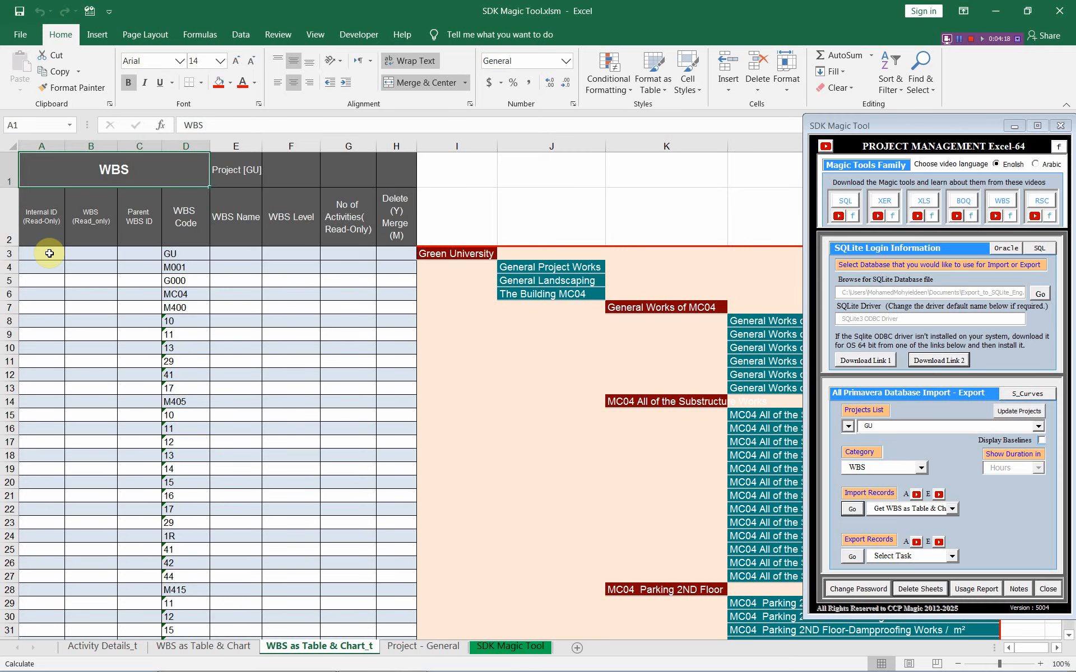
click(208, 646)
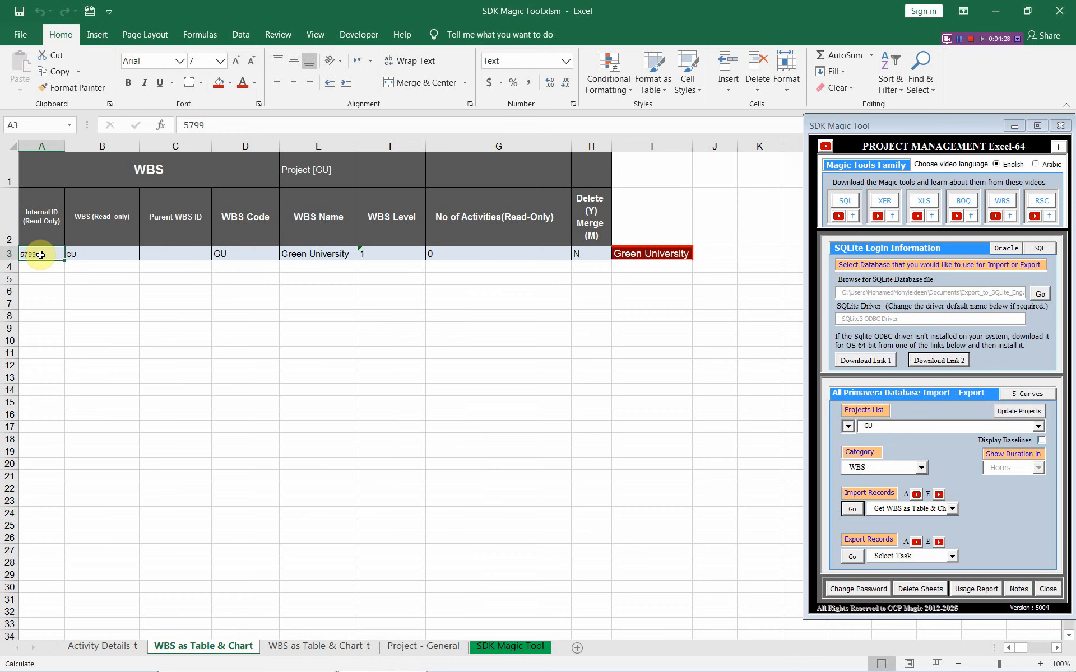
right_click(41, 254)
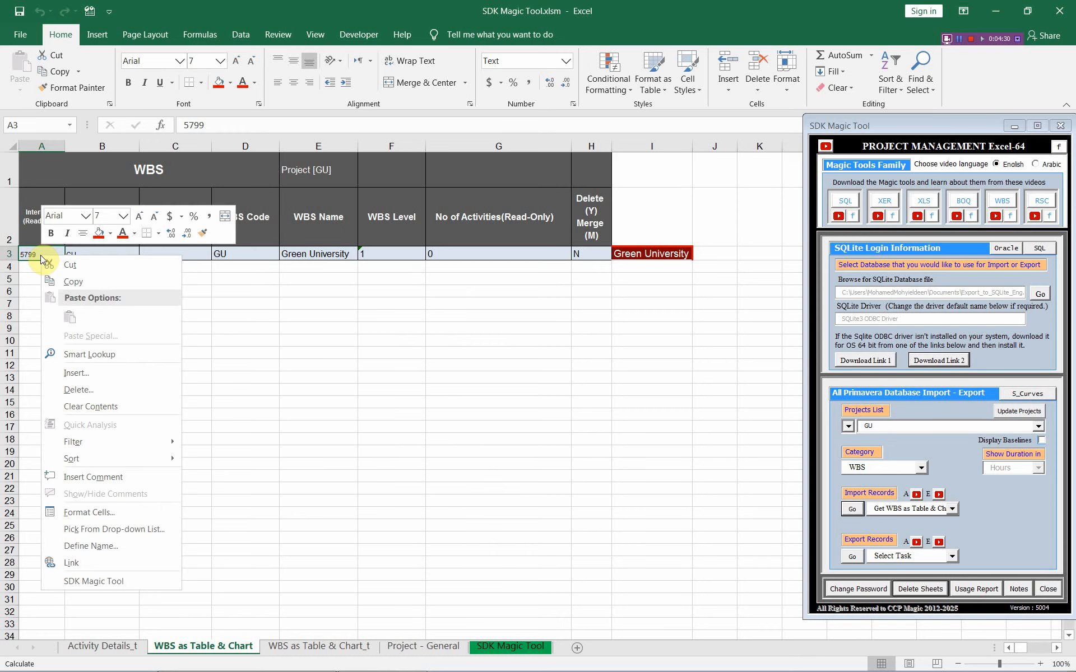
click(73, 281)
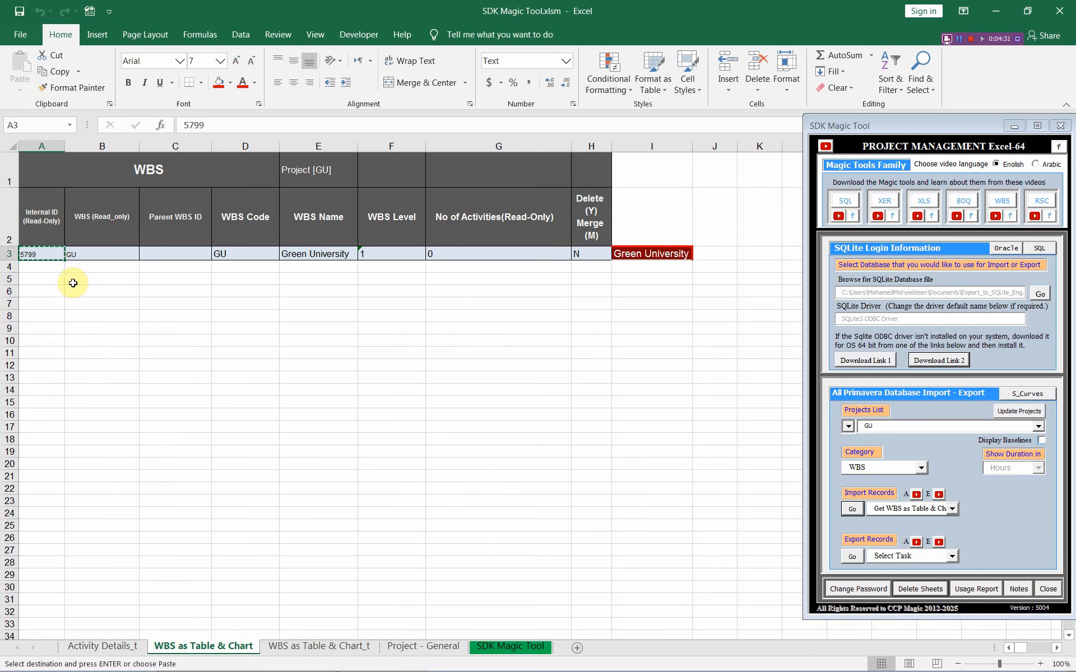
click(312, 645)
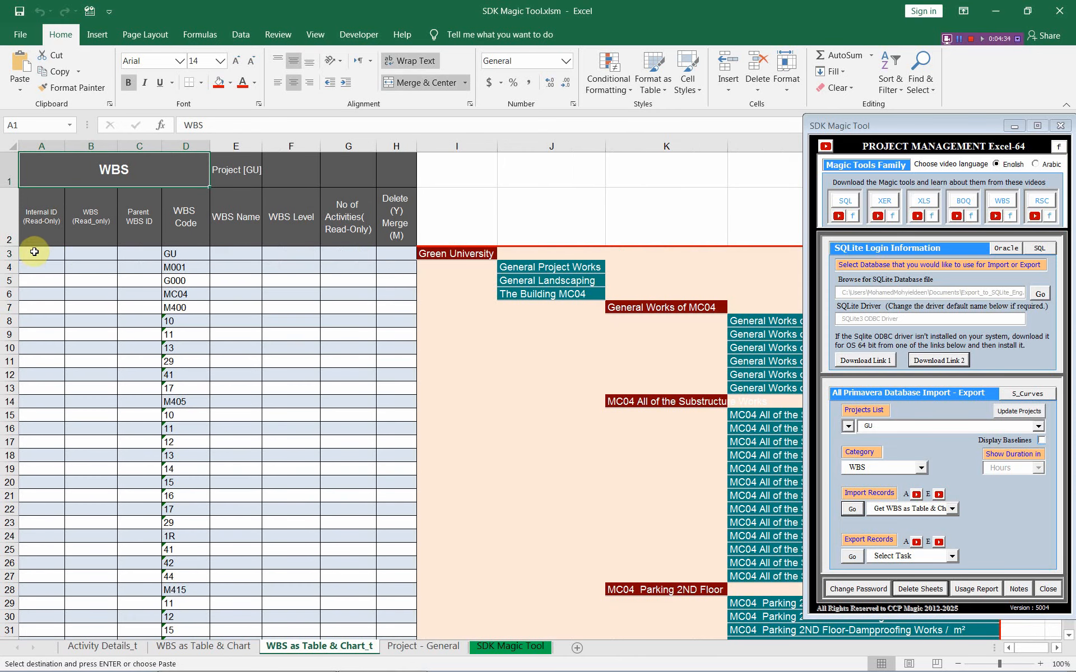
click(33, 250)
right_click(33, 249)
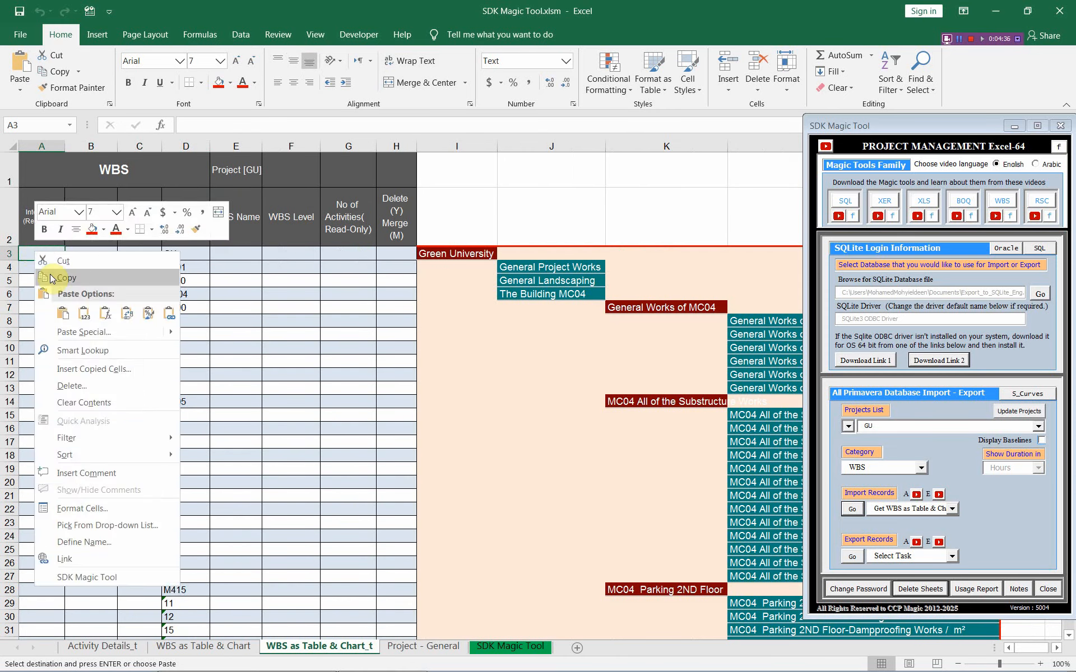
click(62, 313)
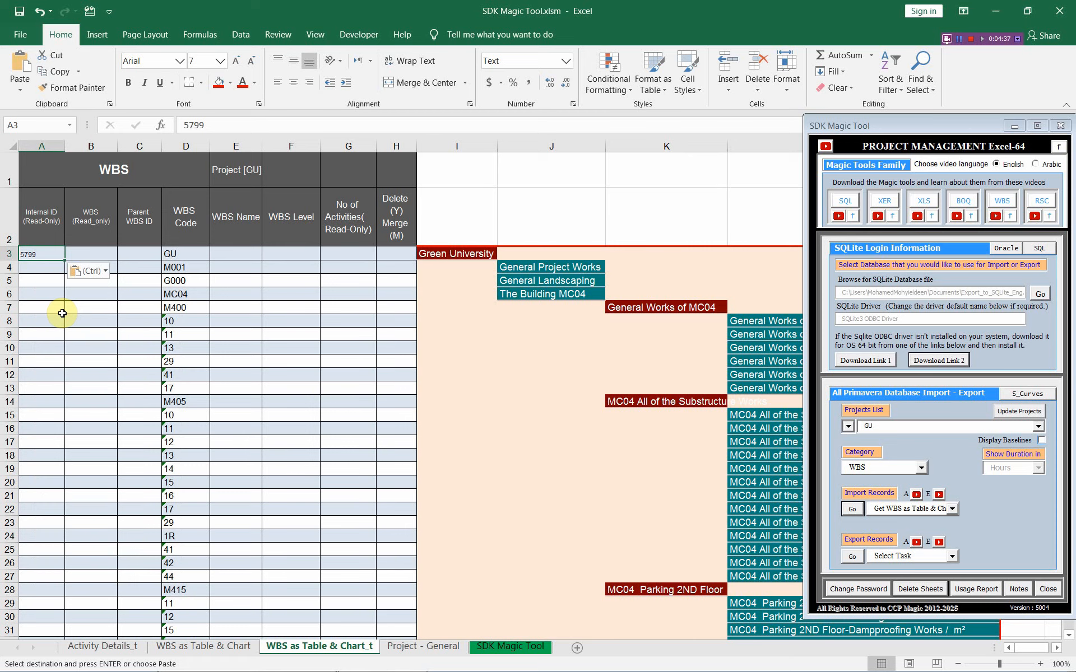
click(44, 169)
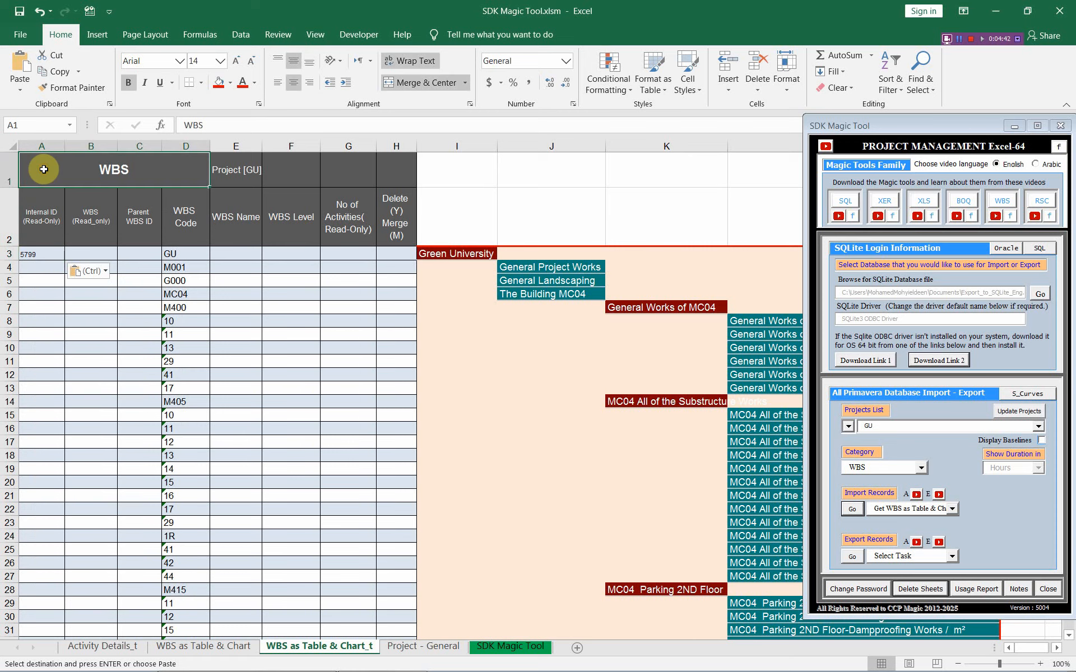
click(41, 274)
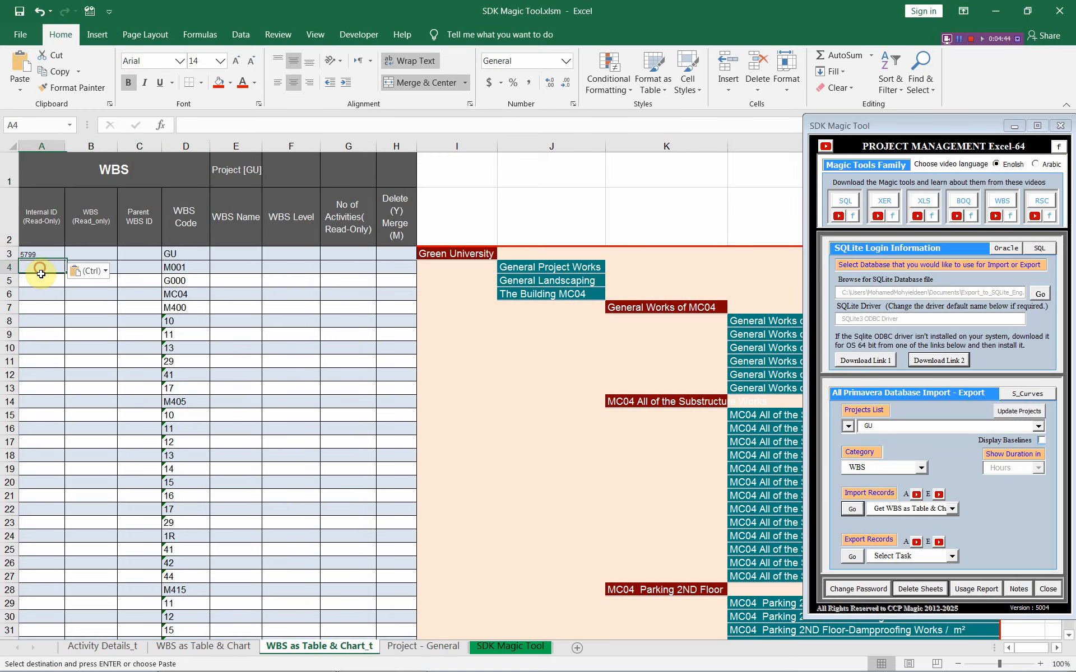
drag(40, 273, 42, 616)
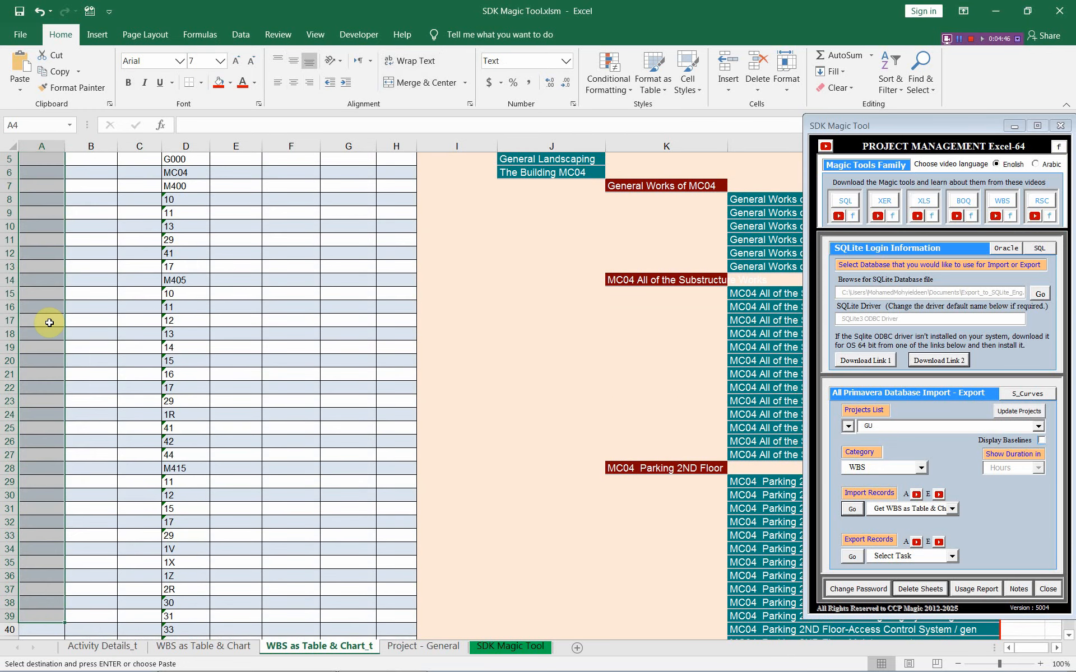
key(ctrl+v)
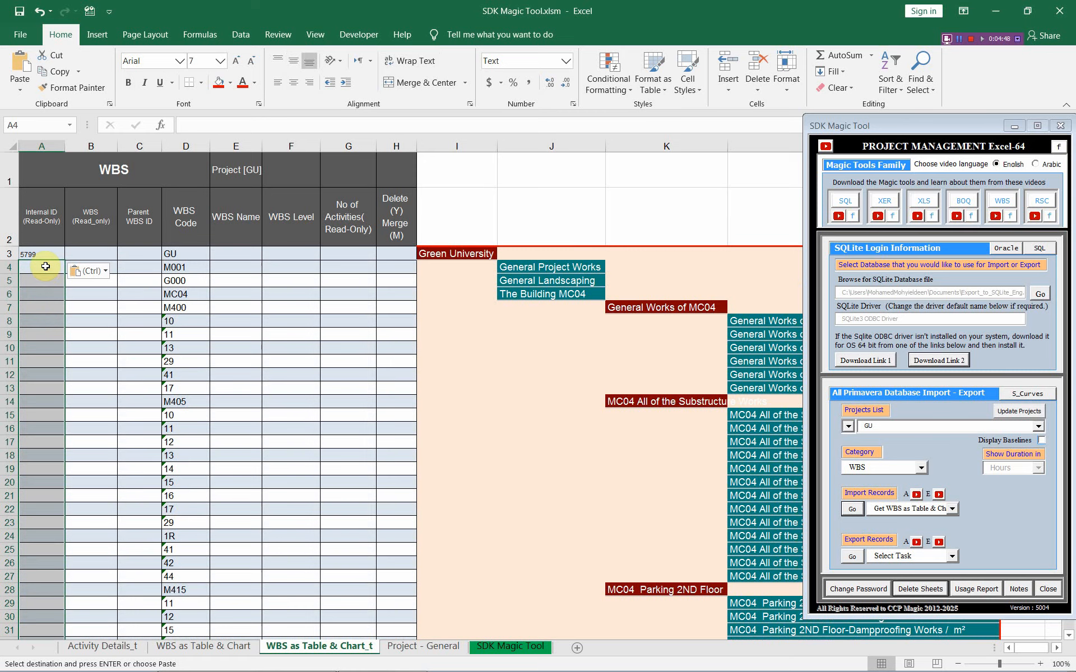
click(45, 267)
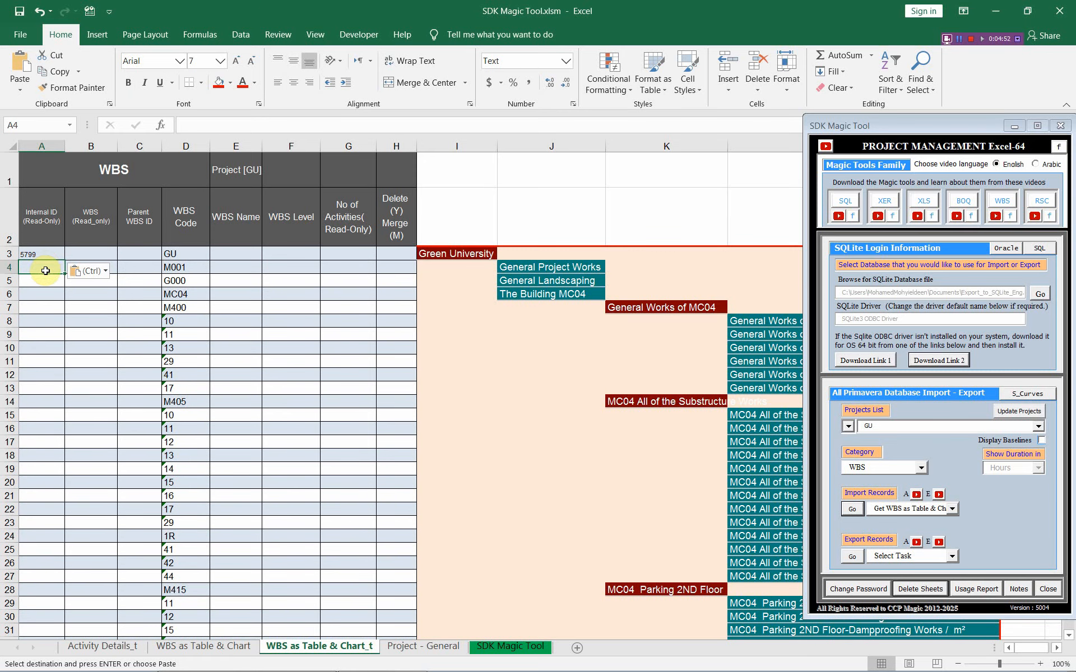
mouse_move(46, 271)
mouse_down()
mouse_move(608, 305)
mouse_move(725, 415)
mouse_move(669, 503)
mouse_move(312, 392)
mouse_move(19, 269)
mouse_move(32, 269)
mouse_up()
Step: Copy the entire WBS as Table & Chart_t sheet and paste it into WBS as Table & Chart from cell A1, replacing the existing data
click(12, 146)
right_click(13, 146)
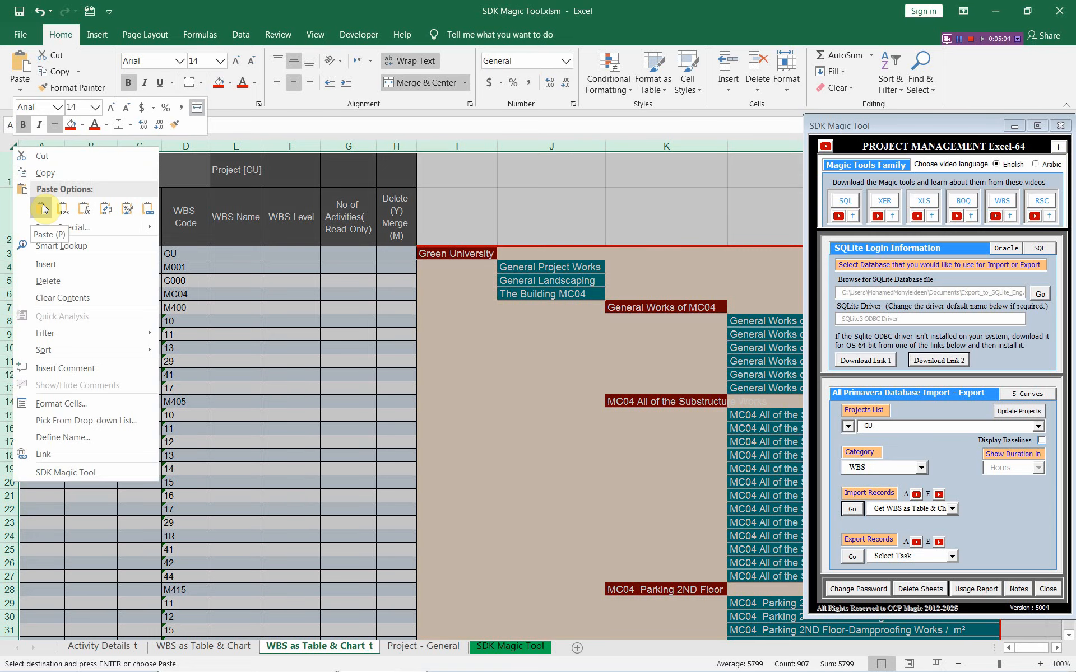
click(48, 174)
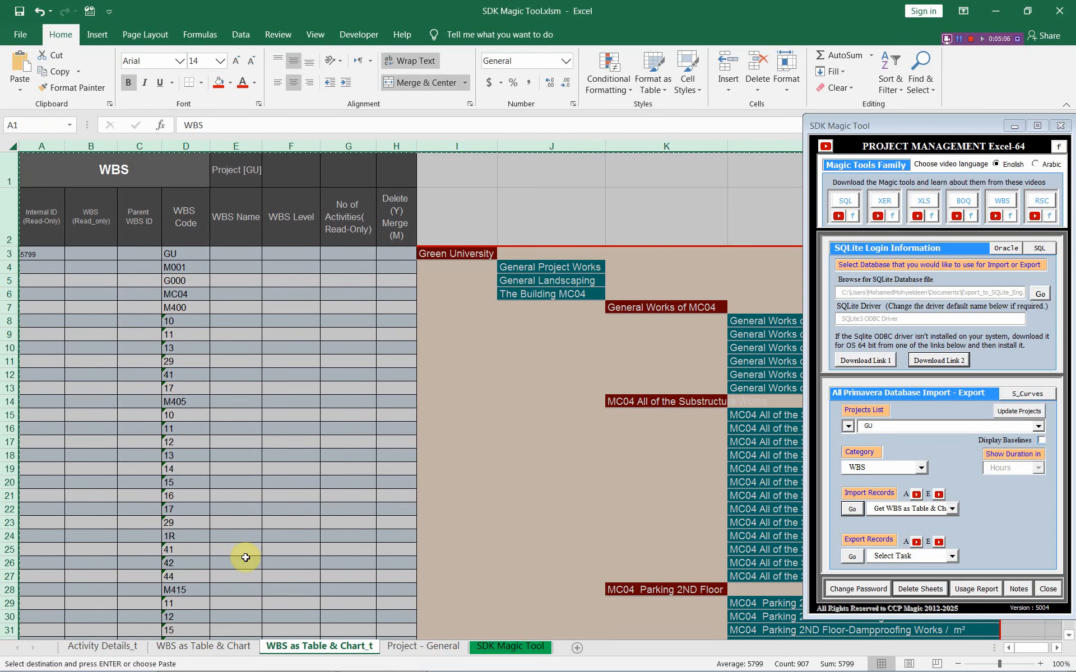
click(219, 646)
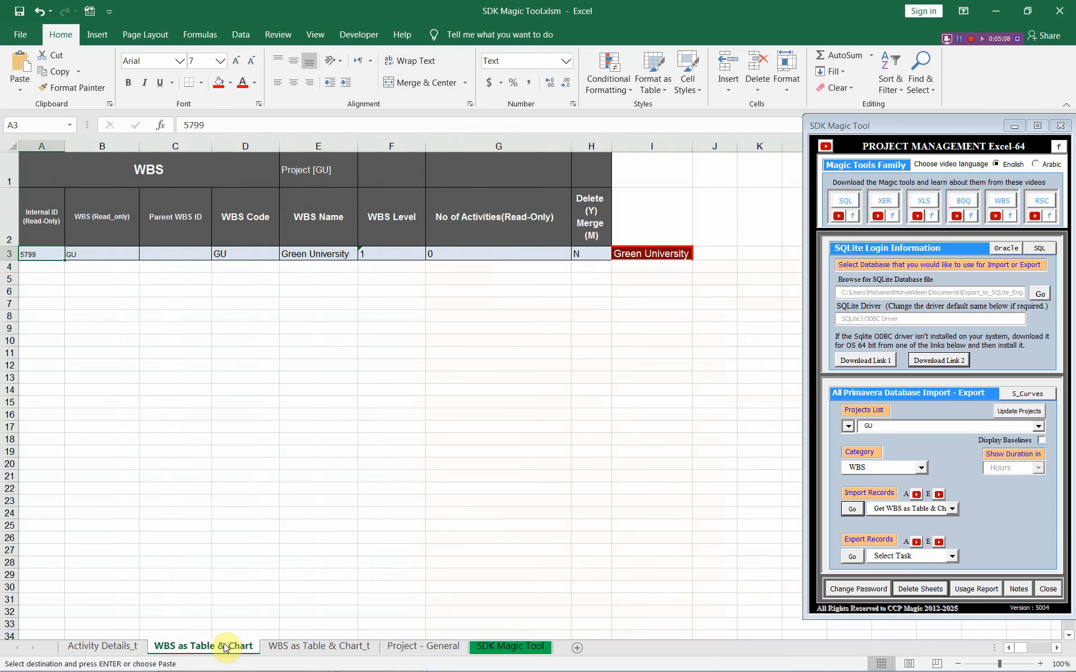
click(43, 171)
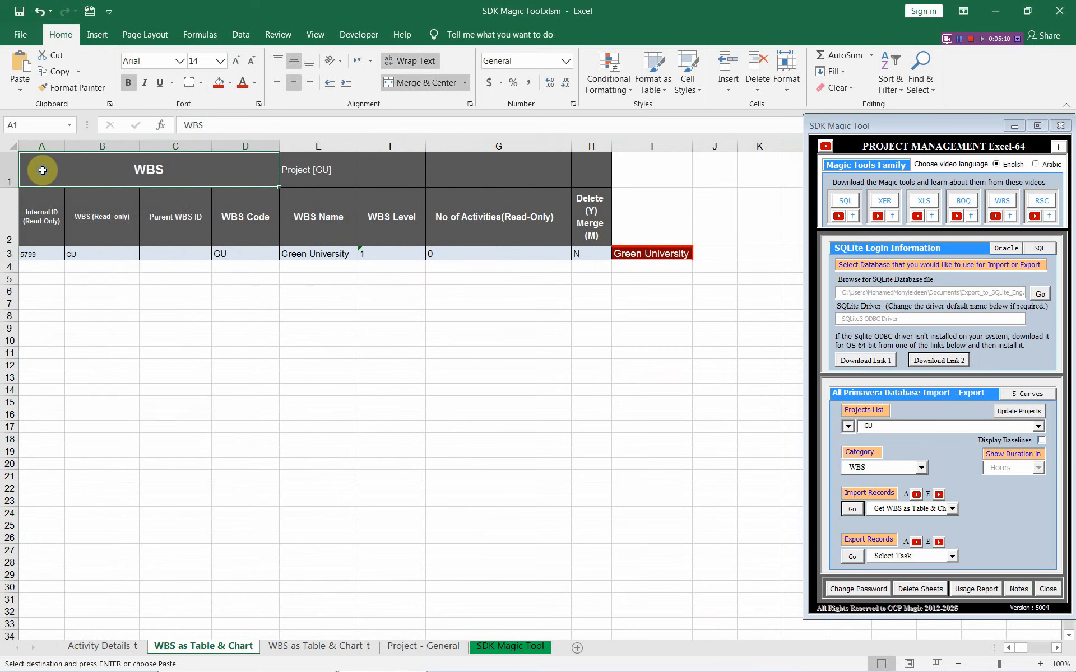
right_click(42, 170)
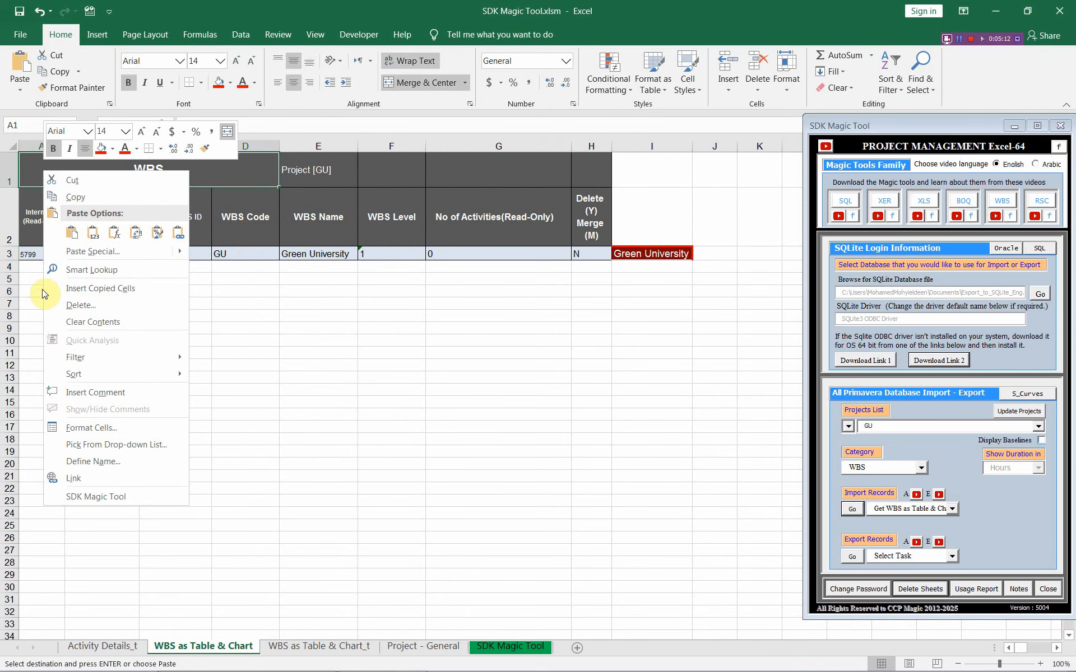
click(75, 230)
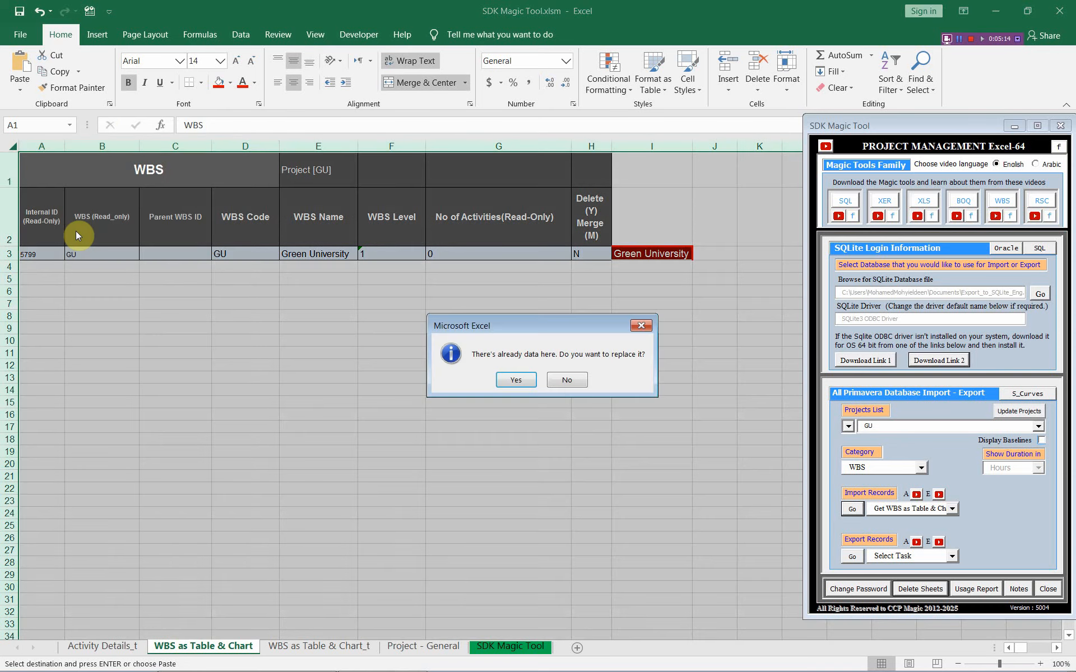
click(512, 380)
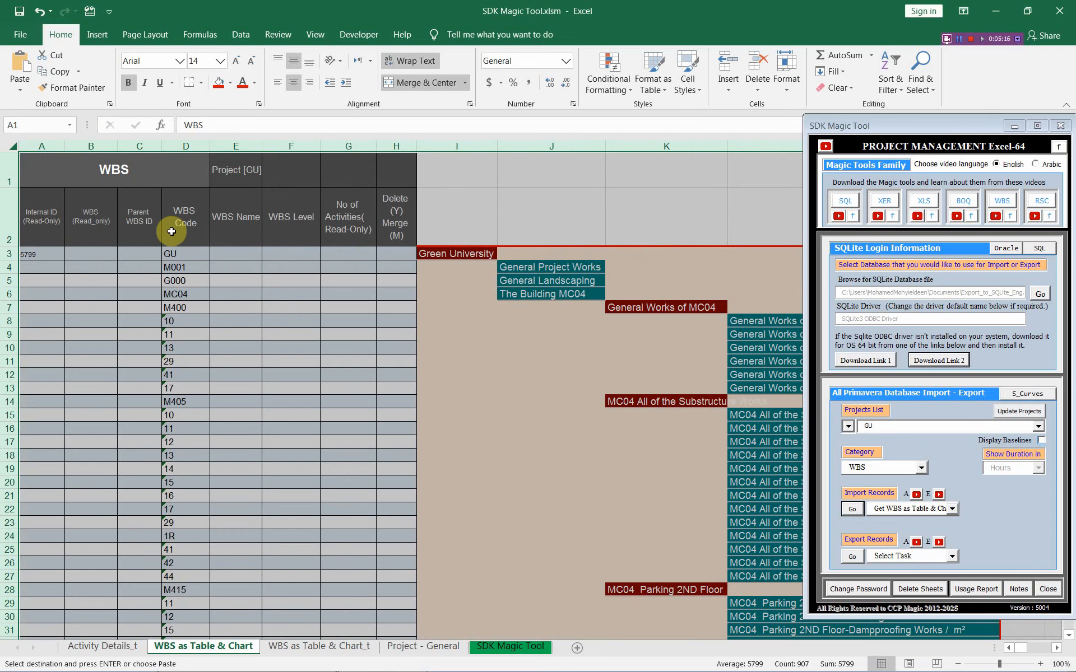
click(67, 169)
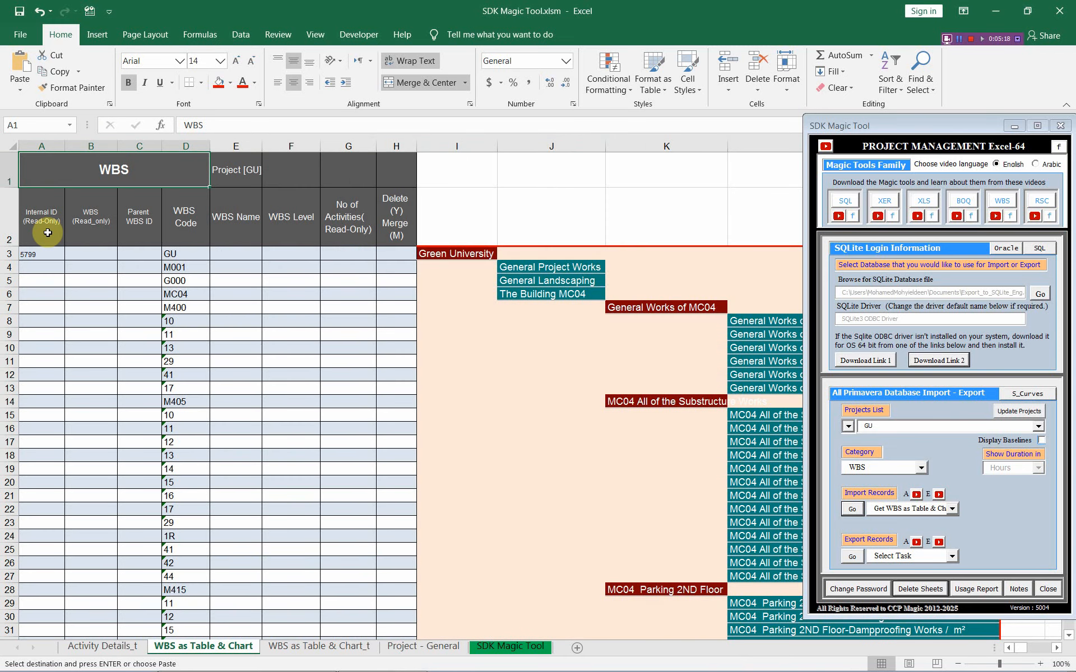
Step: Review the blank internal IDs and the WBS chart, and export the GU structure with Set WBS from Table and Chart, dismissing the message
click(47, 253)
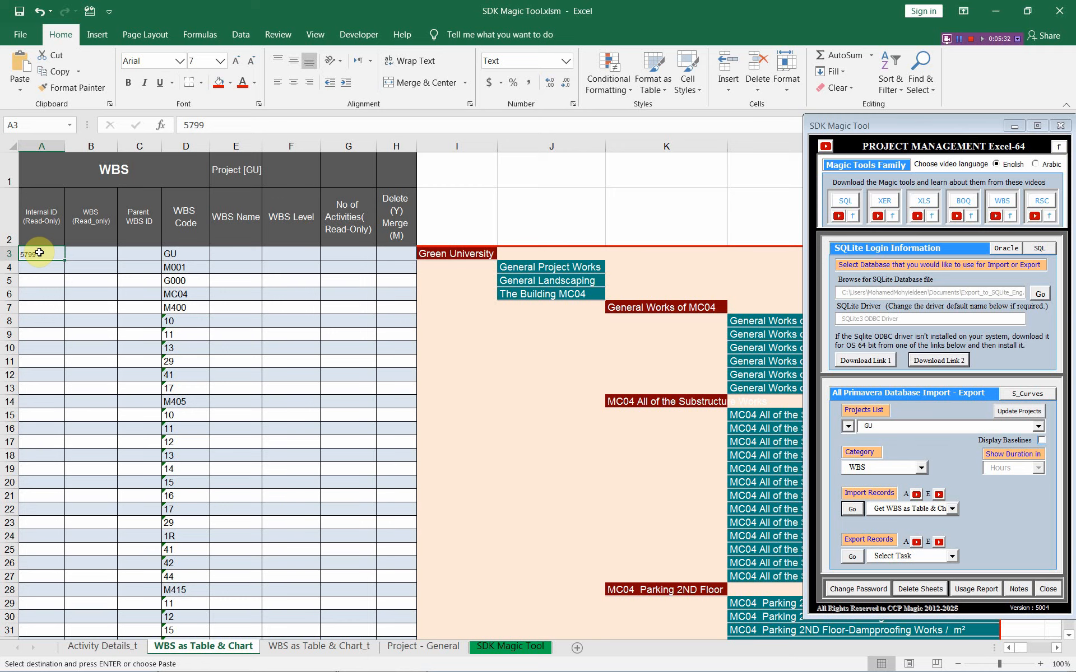
drag(44, 264, 42, 614)
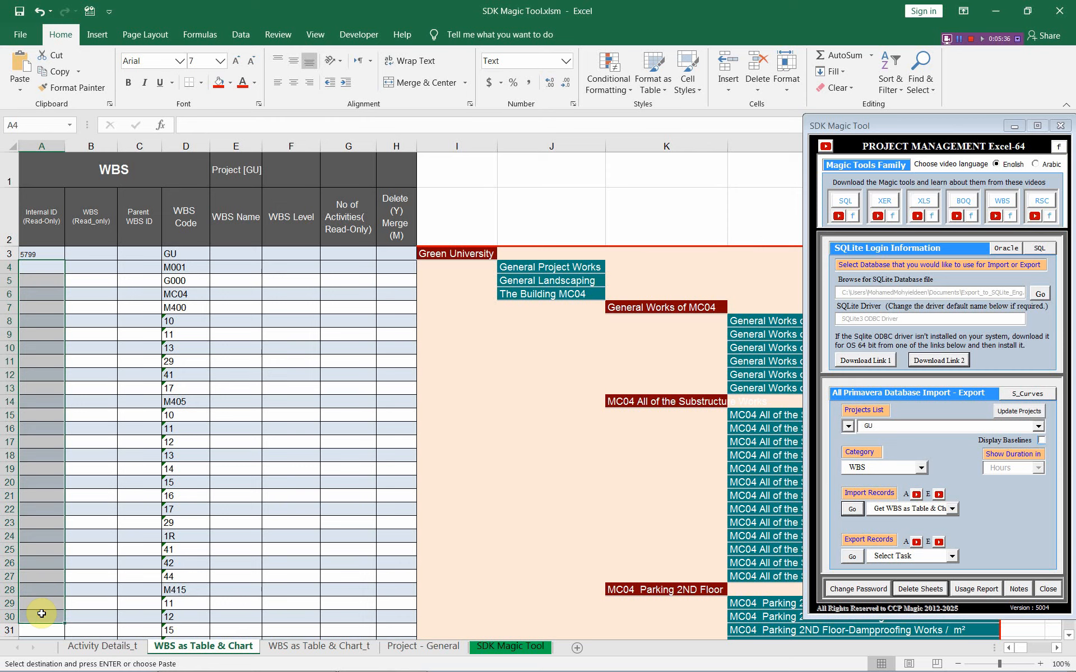
click(50, 262)
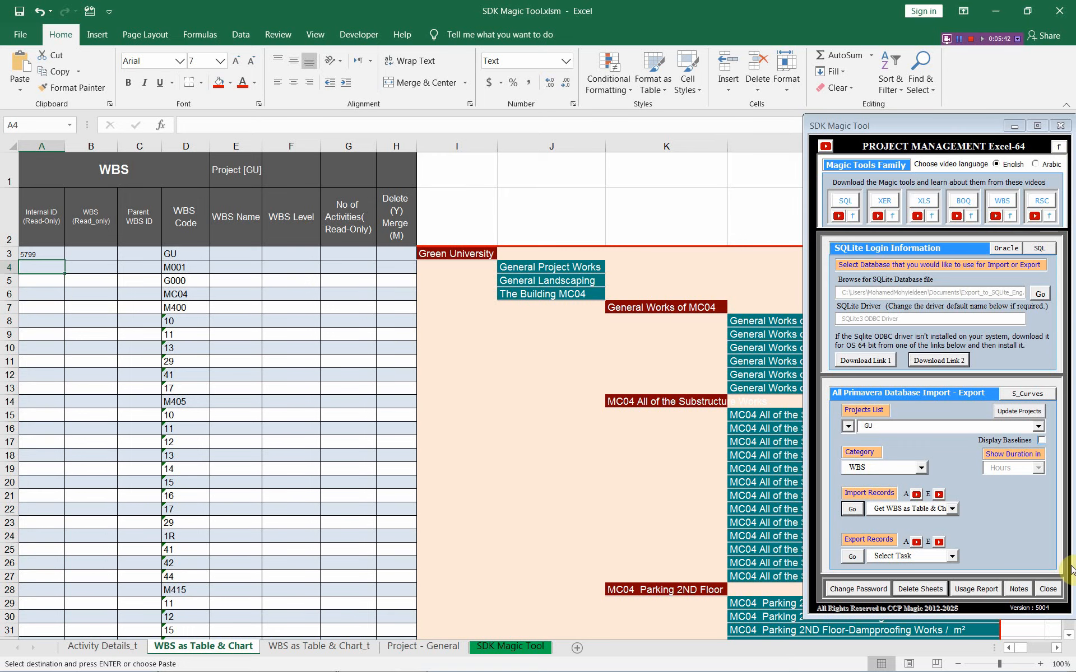
click(1057, 649)
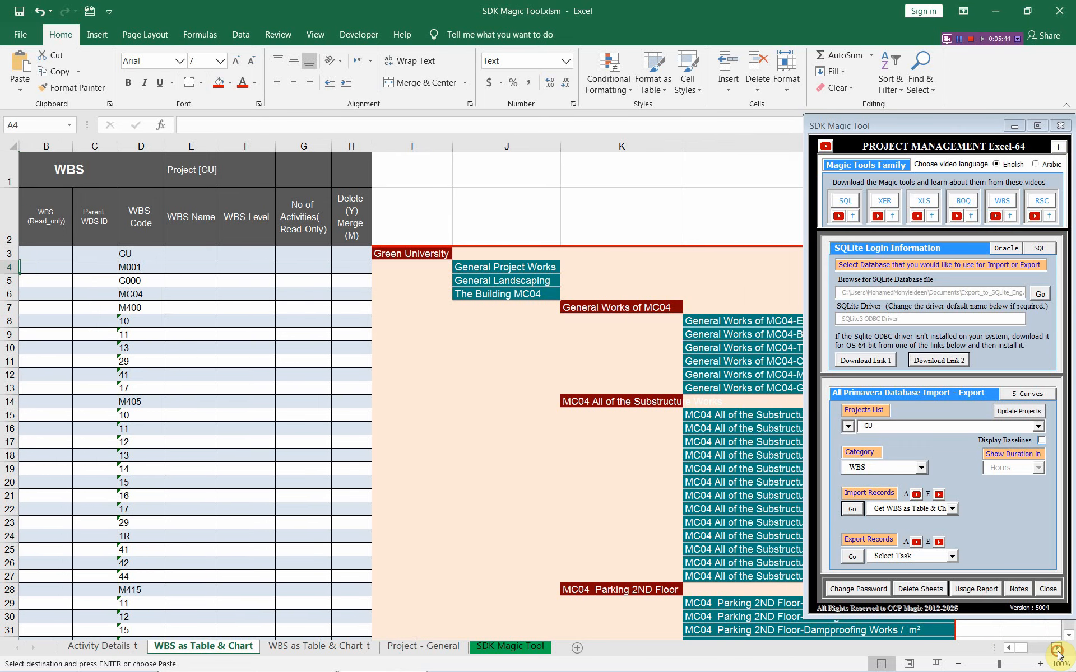
click(1057, 648)
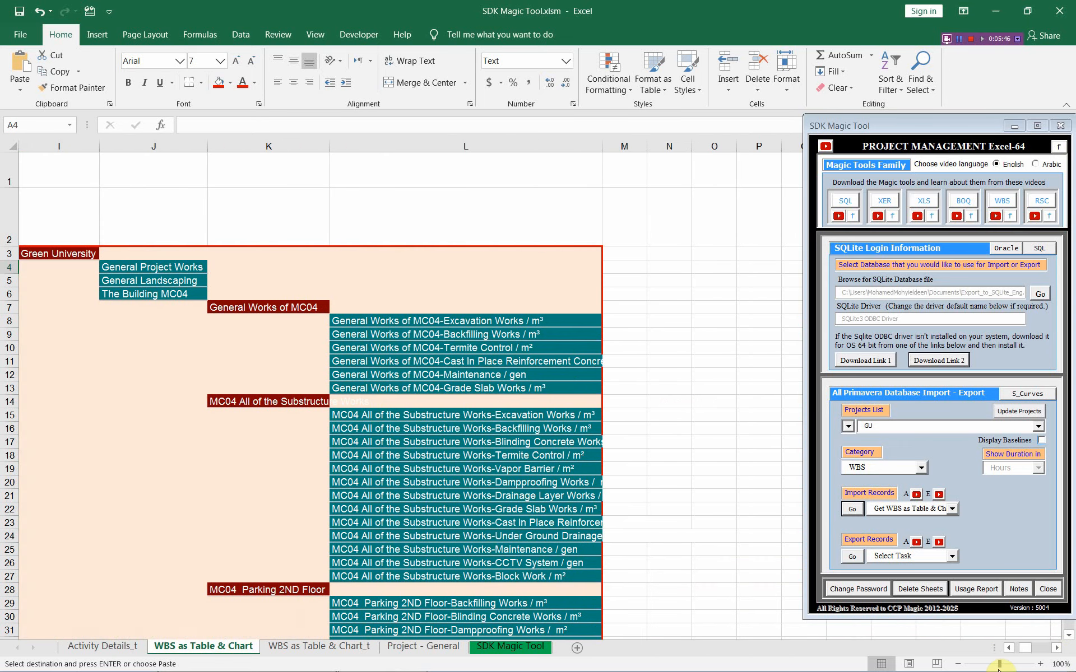
click(1012, 649)
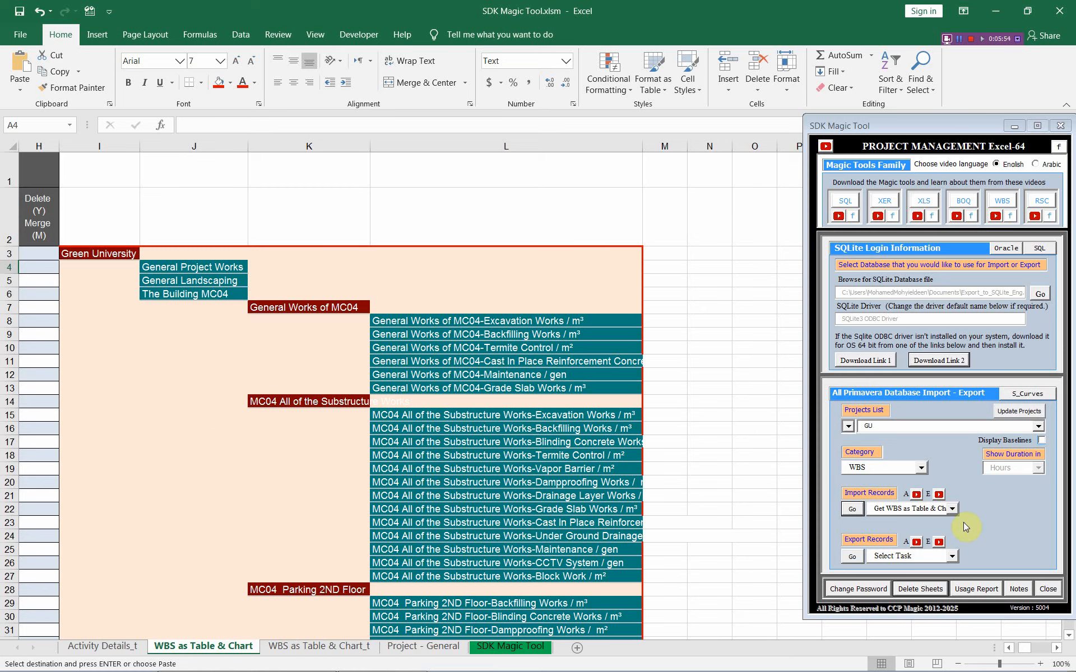
click(952, 560)
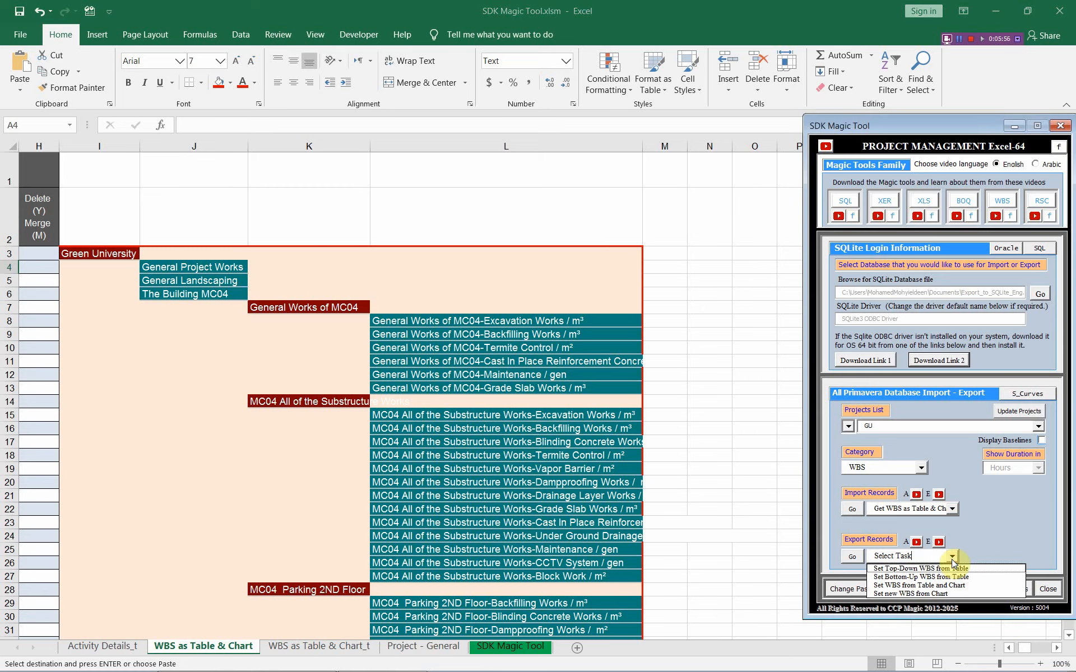
click(943, 586)
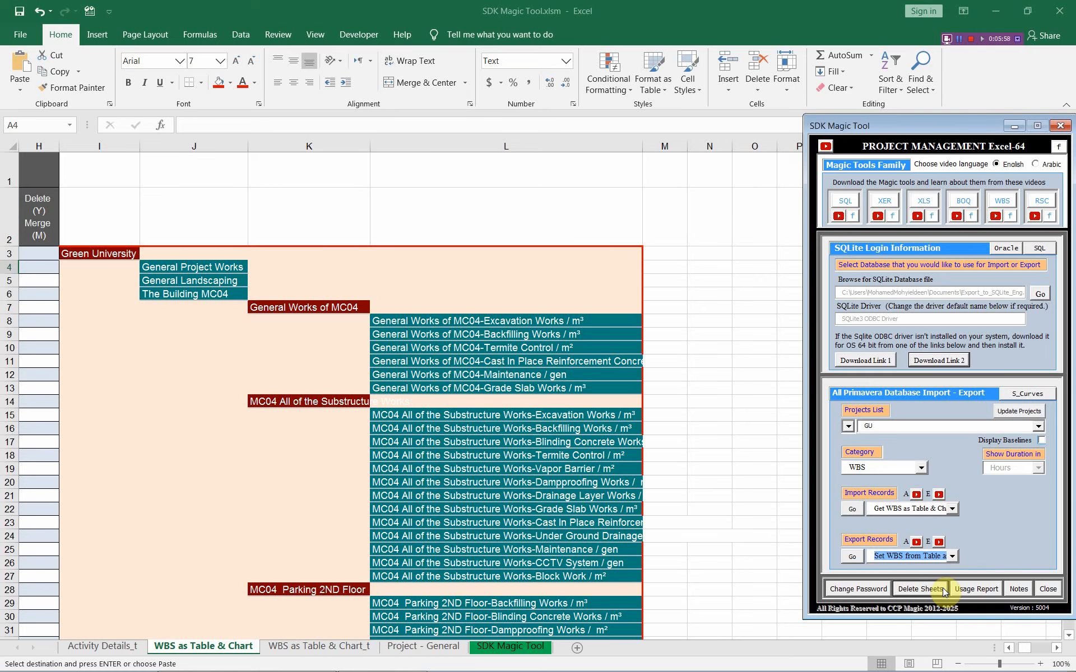
click(854, 557)
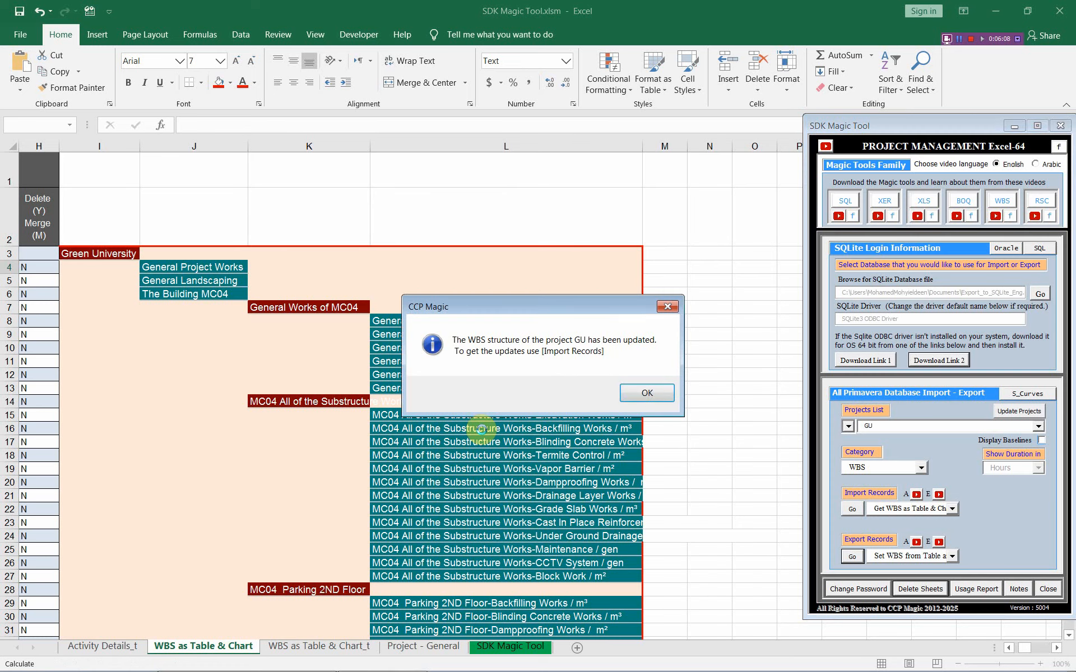
click(643, 391)
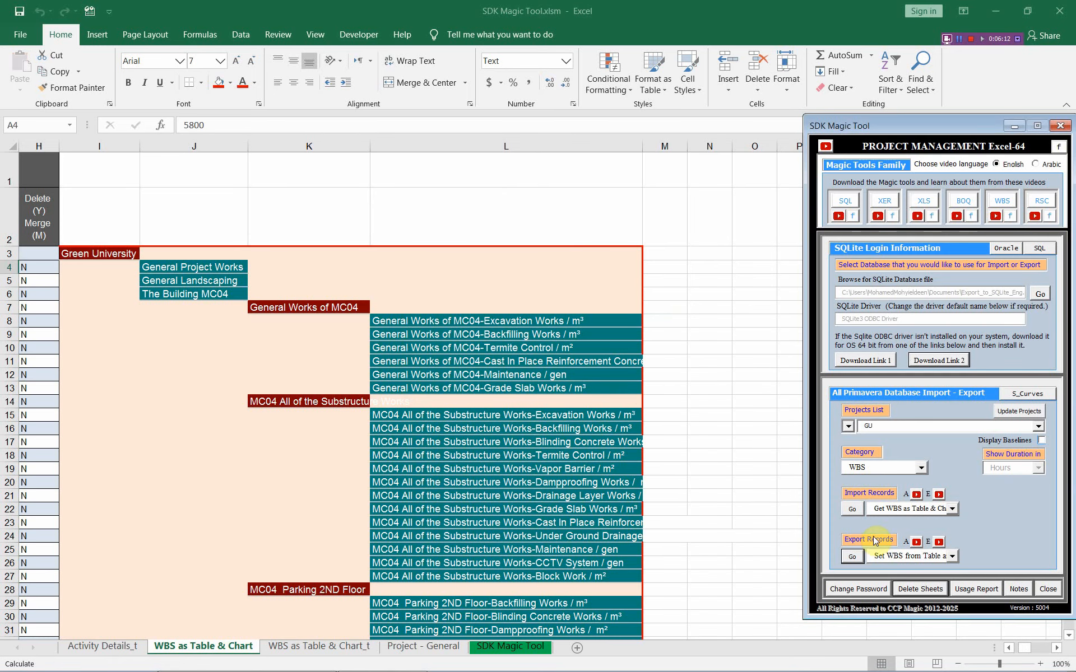
Step: Reimport the GU project's WBS with Get WBS as Table & Chart, check its columns and internal IDs, and close the information screen
click(852, 508)
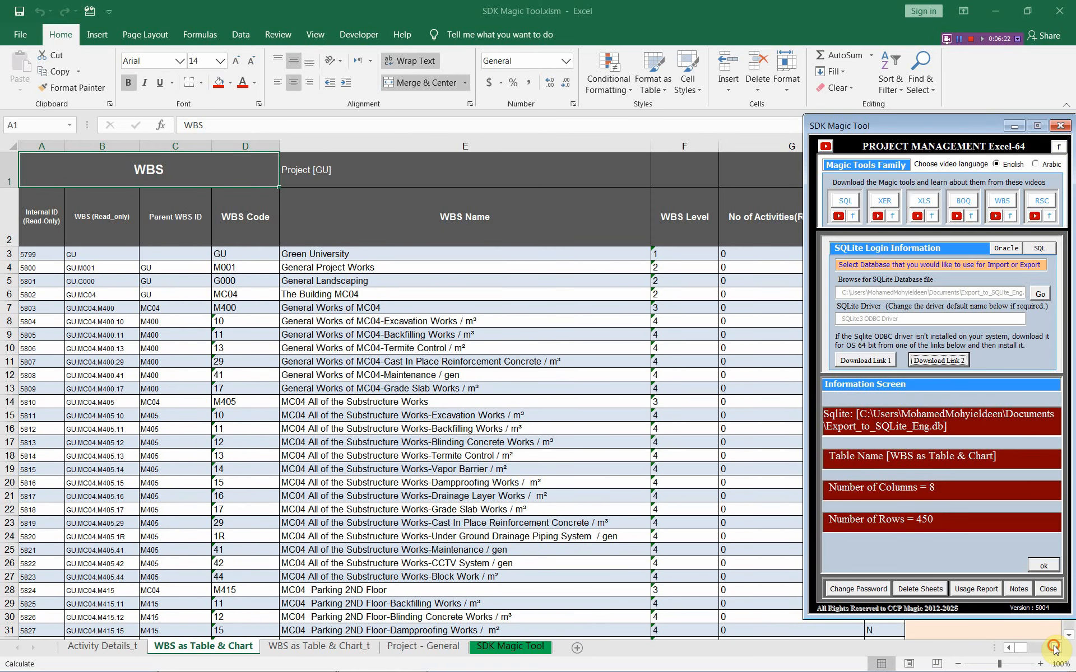
click(1053, 648)
click(1054, 648)
click(1054, 648)
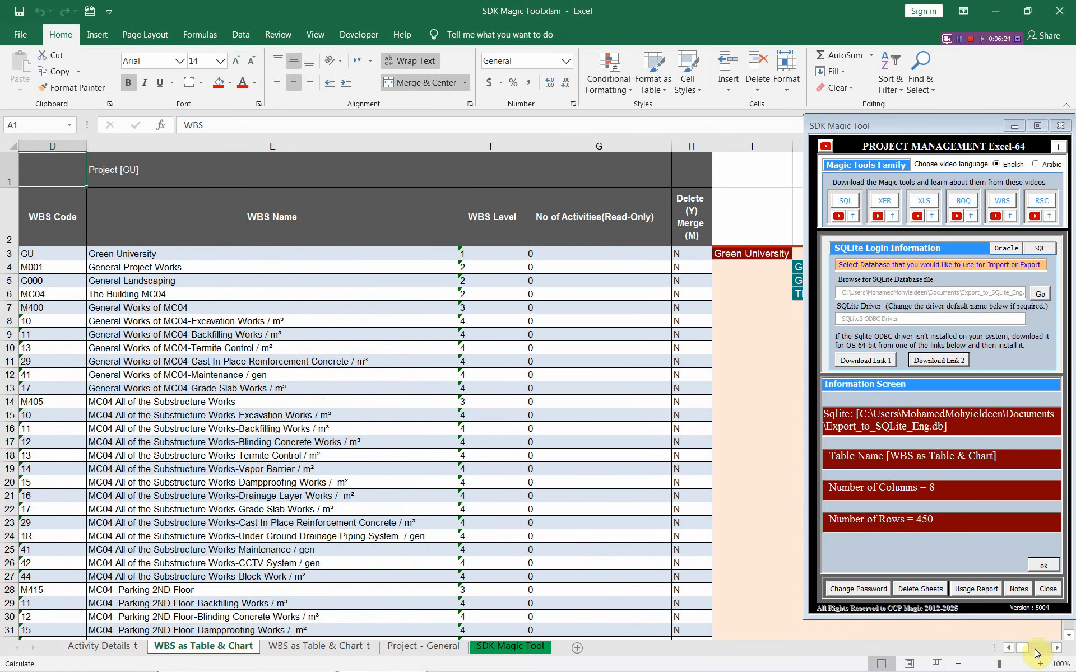
click(1012, 648)
click(1011, 648)
click(1012, 648)
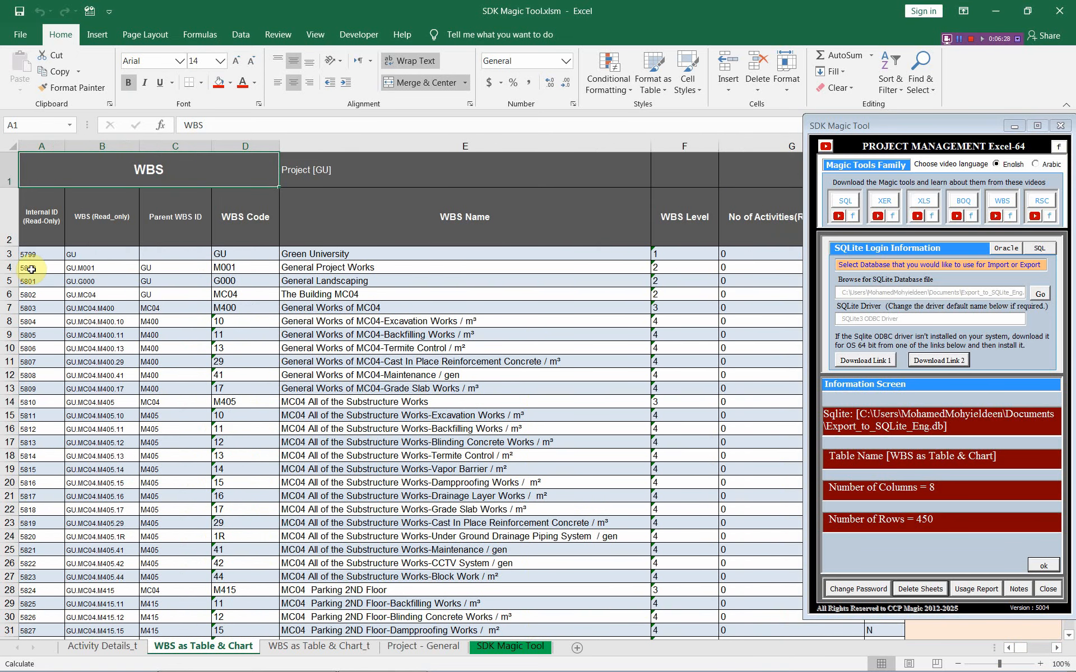
drag(31, 270, 28, 510)
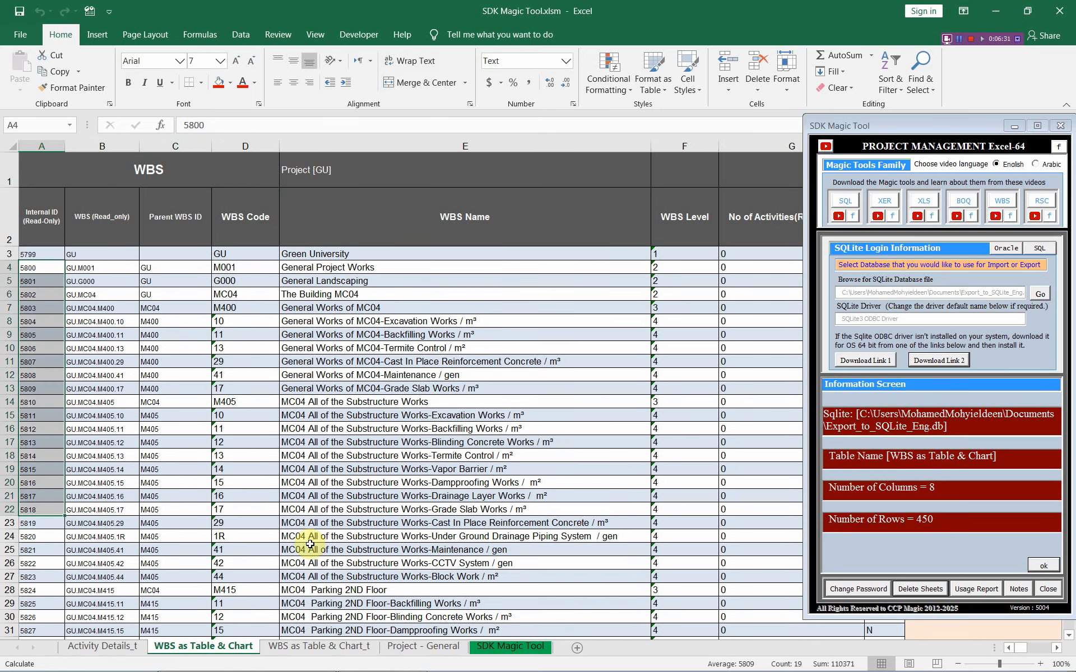
click(1043, 566)
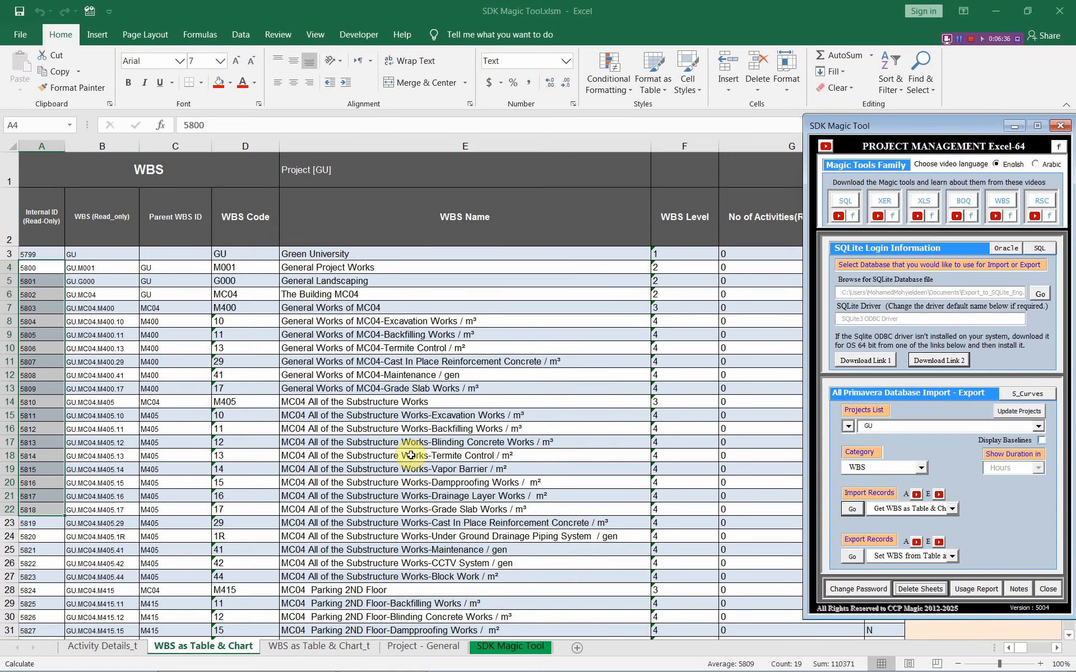
Step: Switch to Primavera P6 and refresh the data to load the exported WBS of the GU project
key(alt+Tab)
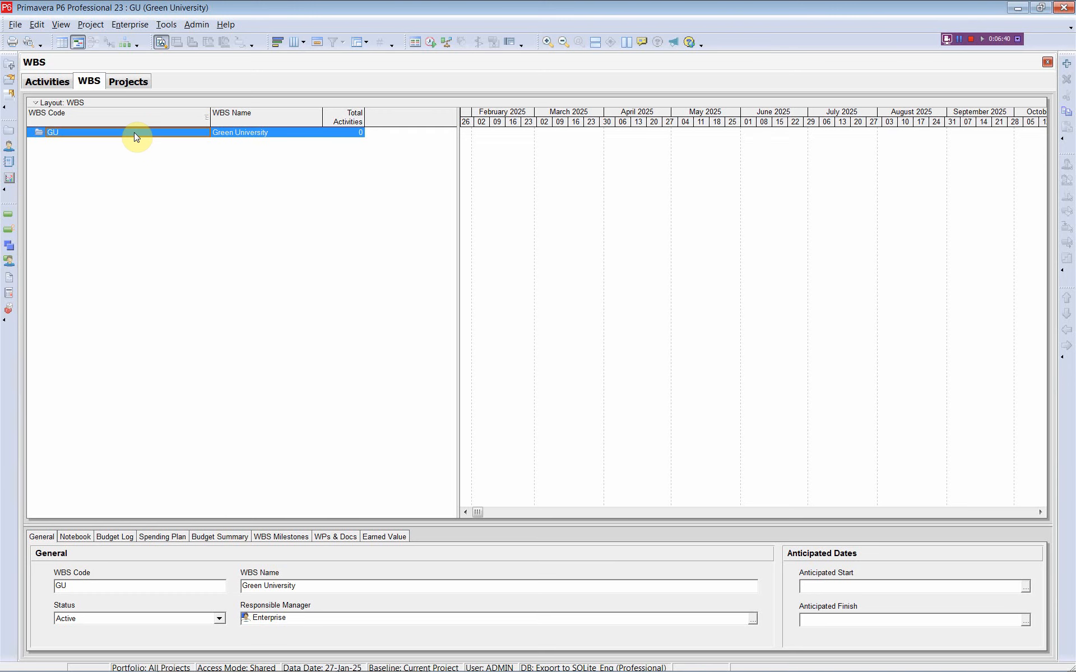
click(16, 25)
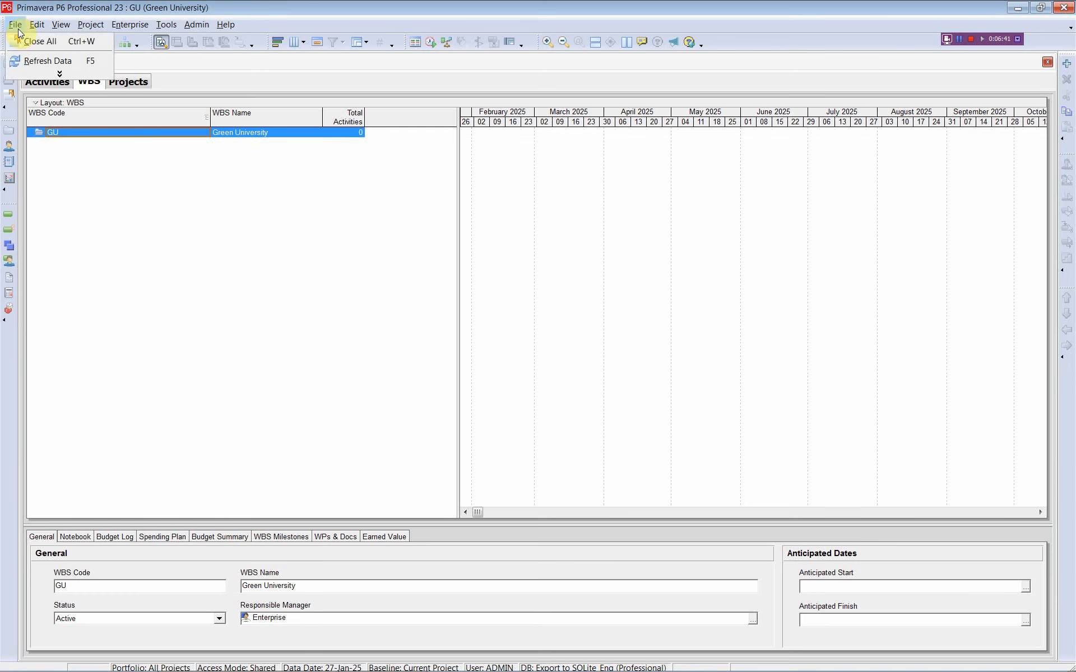
click(39, 60)
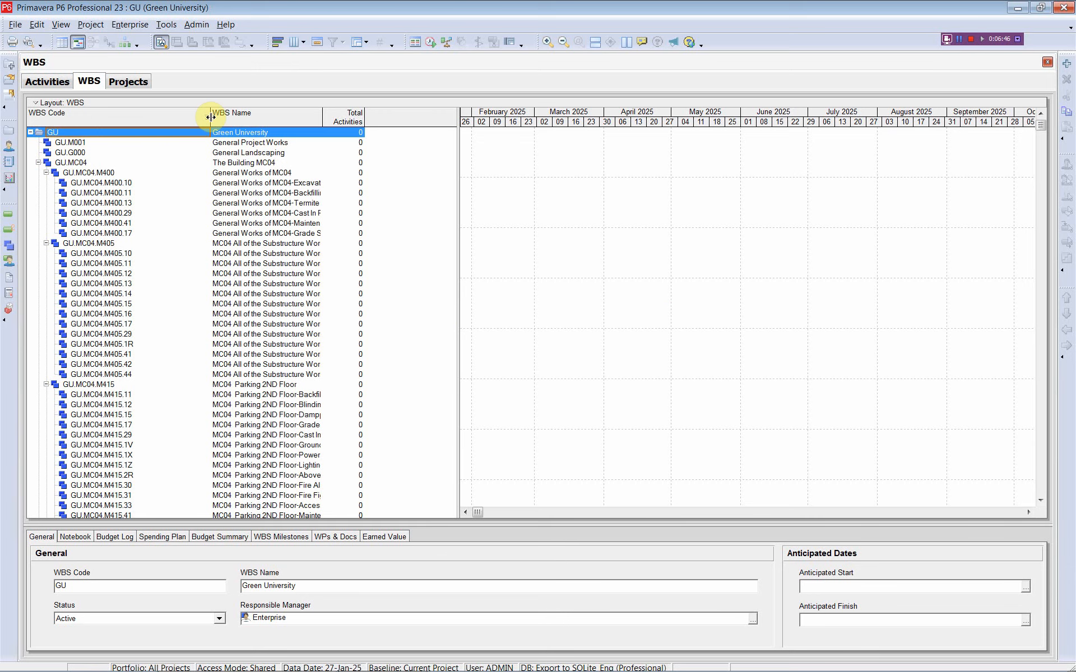
Step: Narrow the WBS Code column, widen the WBS Name column, and look through the GU project's WBS before returning to Excel
drag(210, 117, 177, 118)
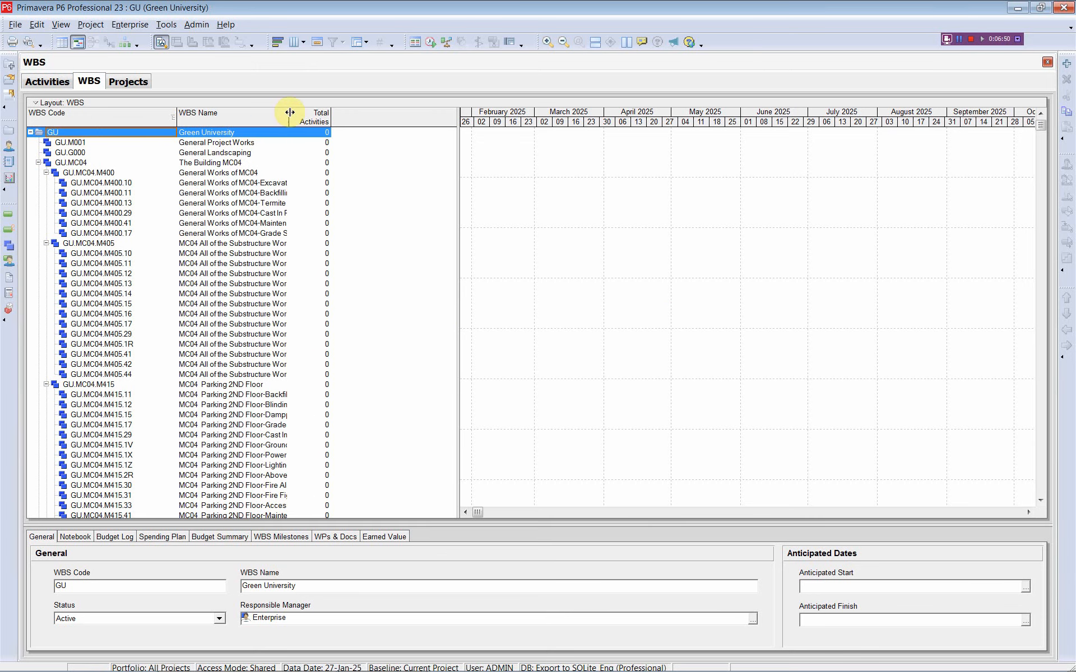
drag(331, 118, 390, 113)
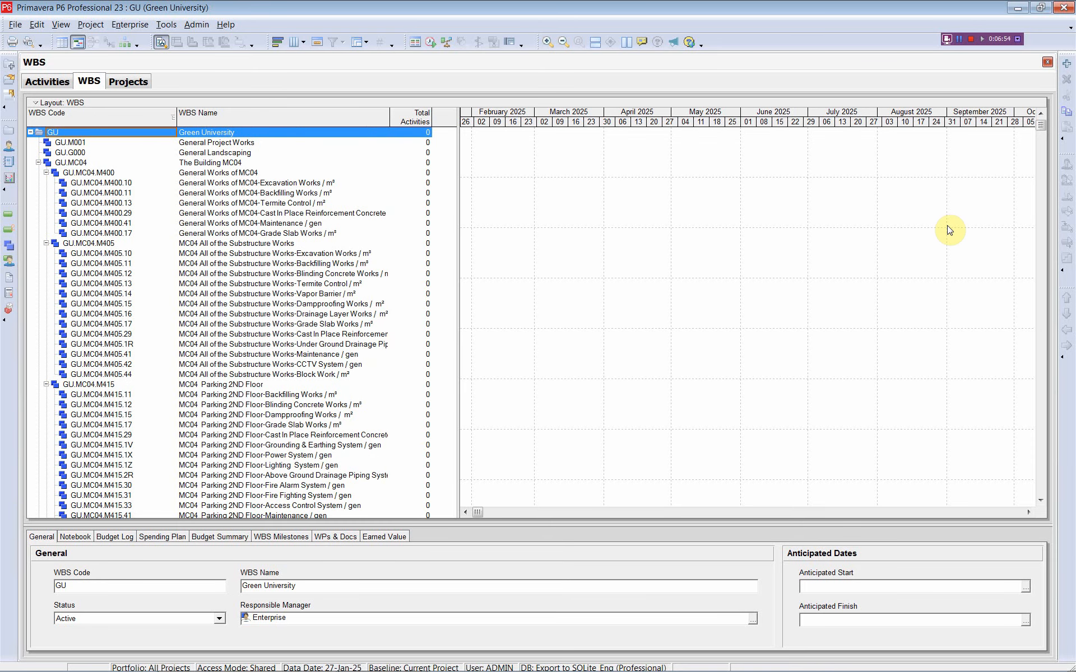
drag(1041, 130, 1041, 471)
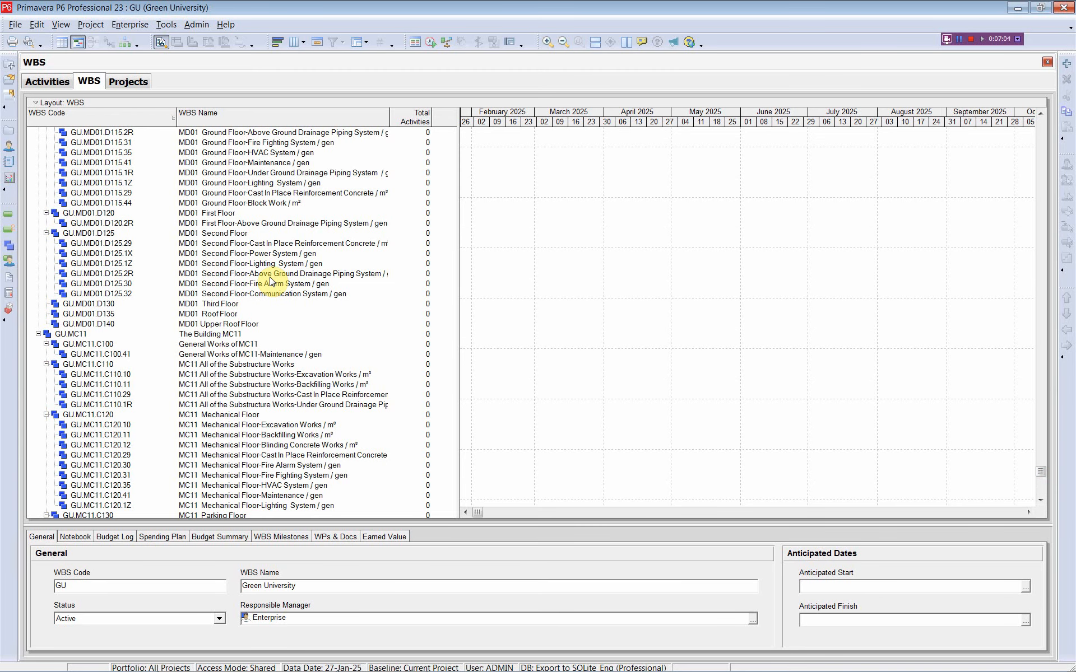
key(alt+Tab)
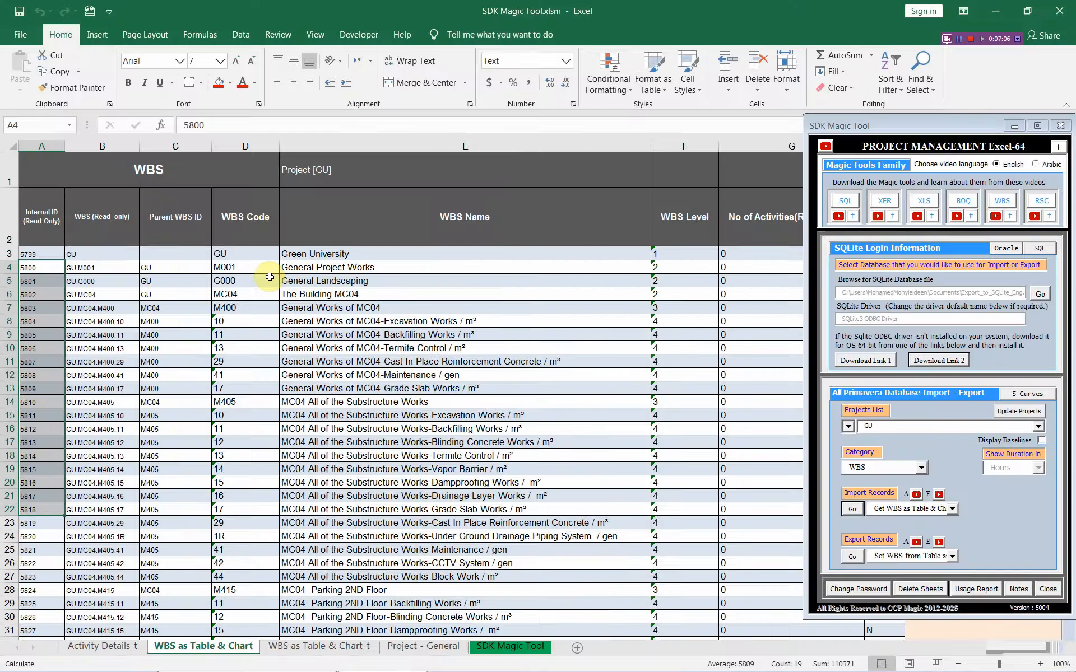
Step: Set the category to Activities and import the GU project's records with Get Activity Details
click(64, 171)
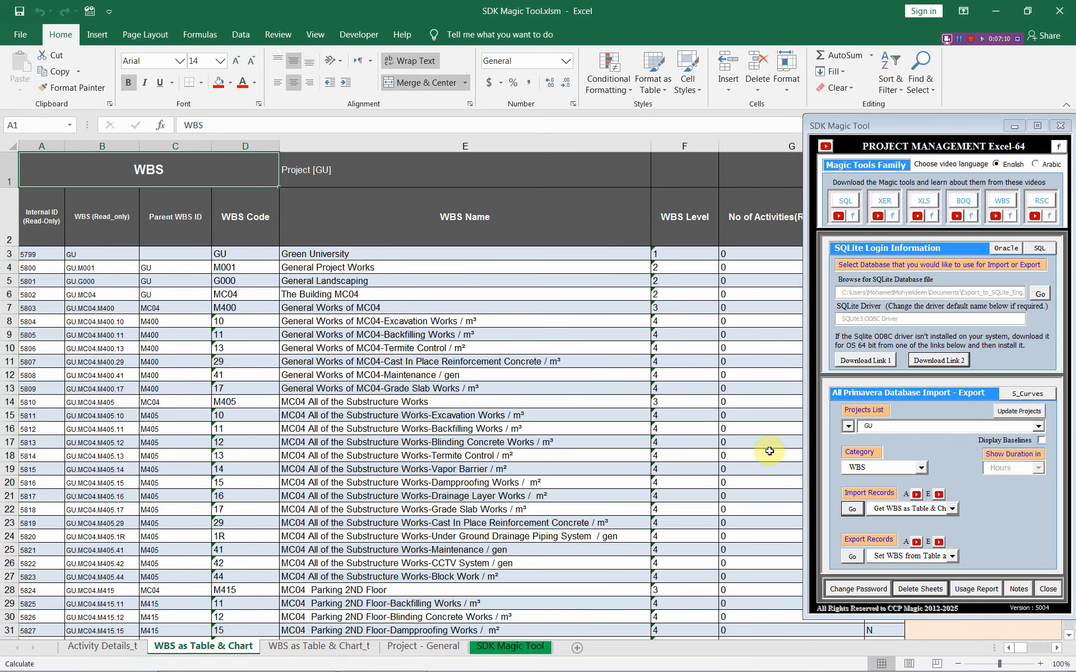
click(952, 508)
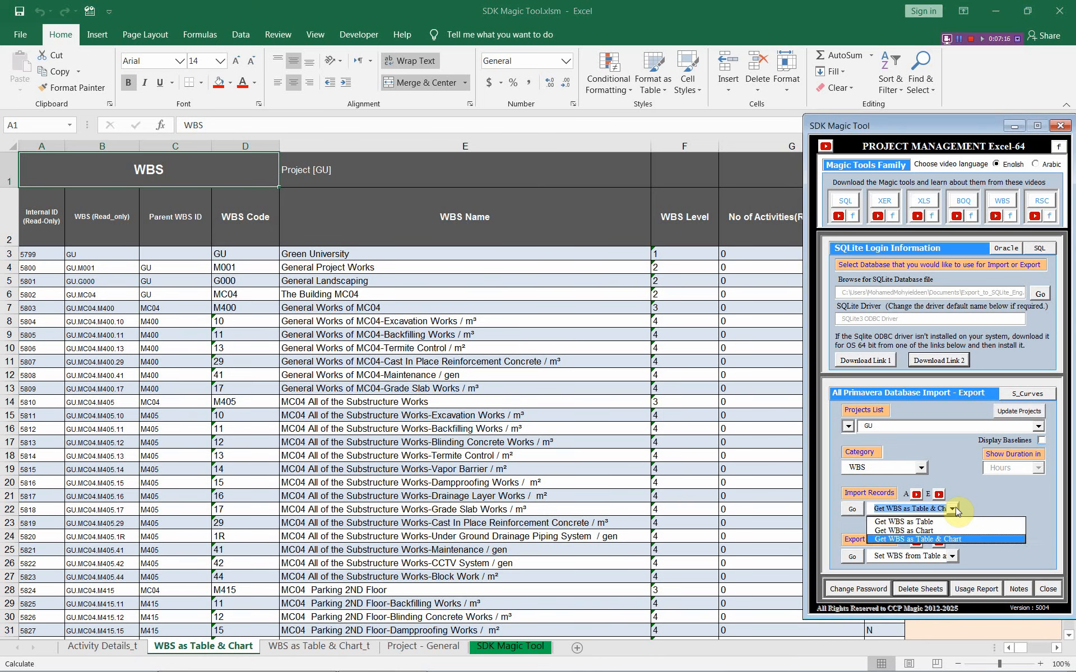
click(953, 508)
click(921, 465)
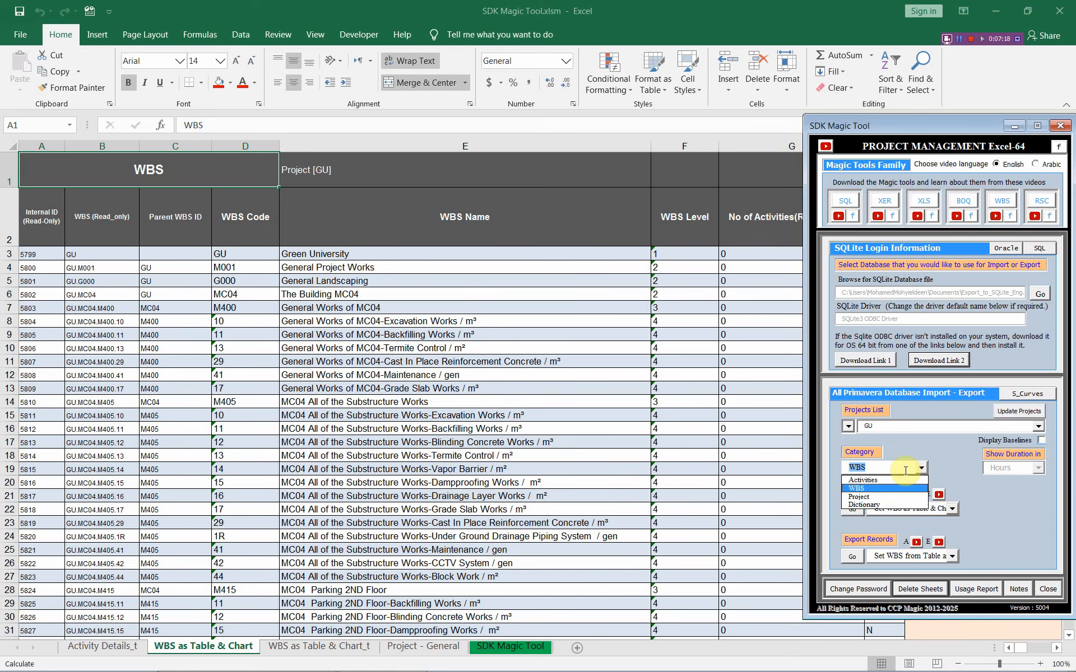
click(888, 480)
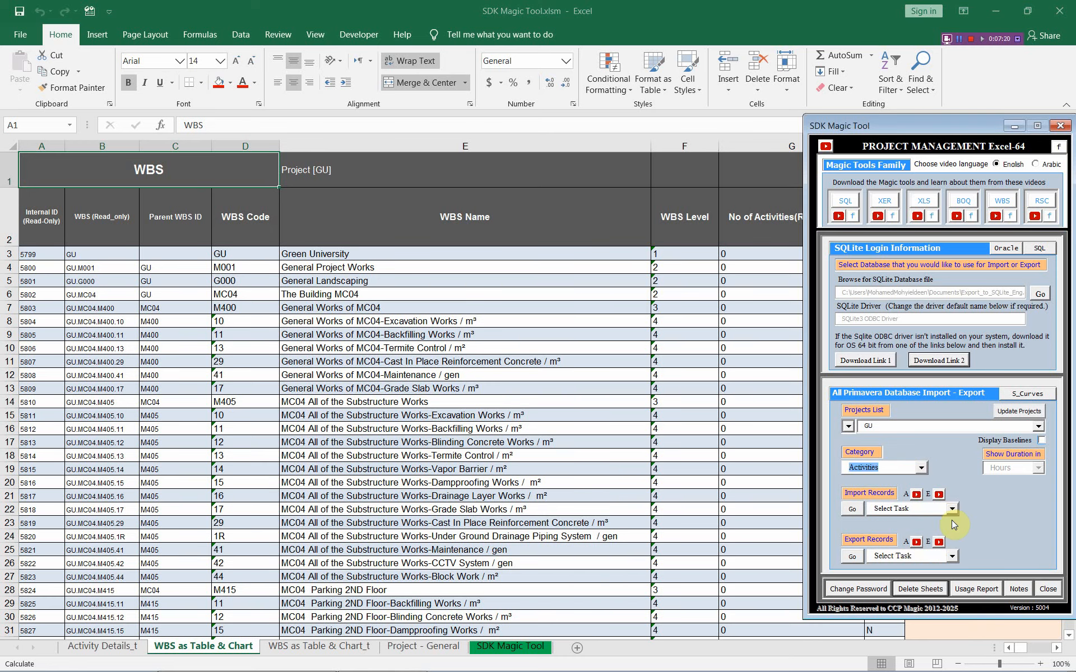
click(953, 510)
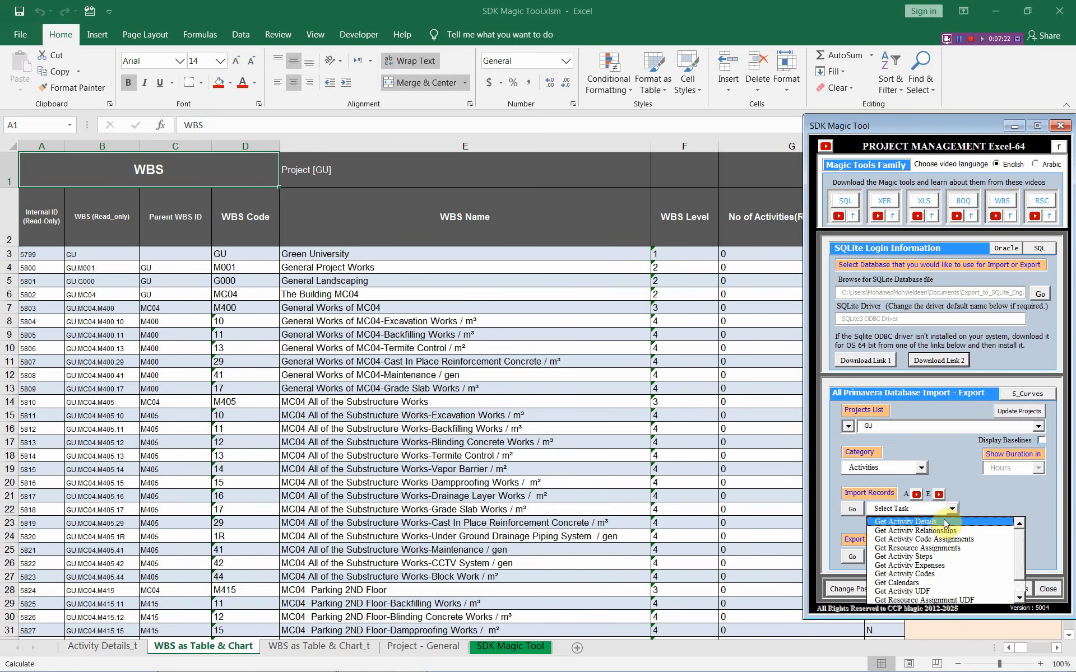
click(945, 522)
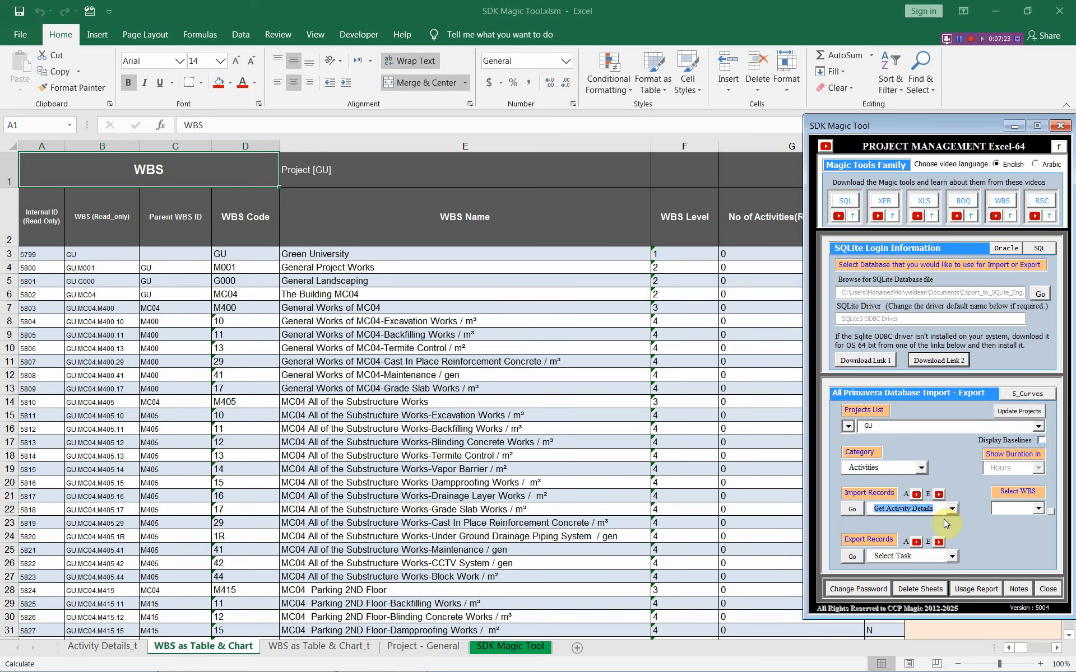
click(854, 508)
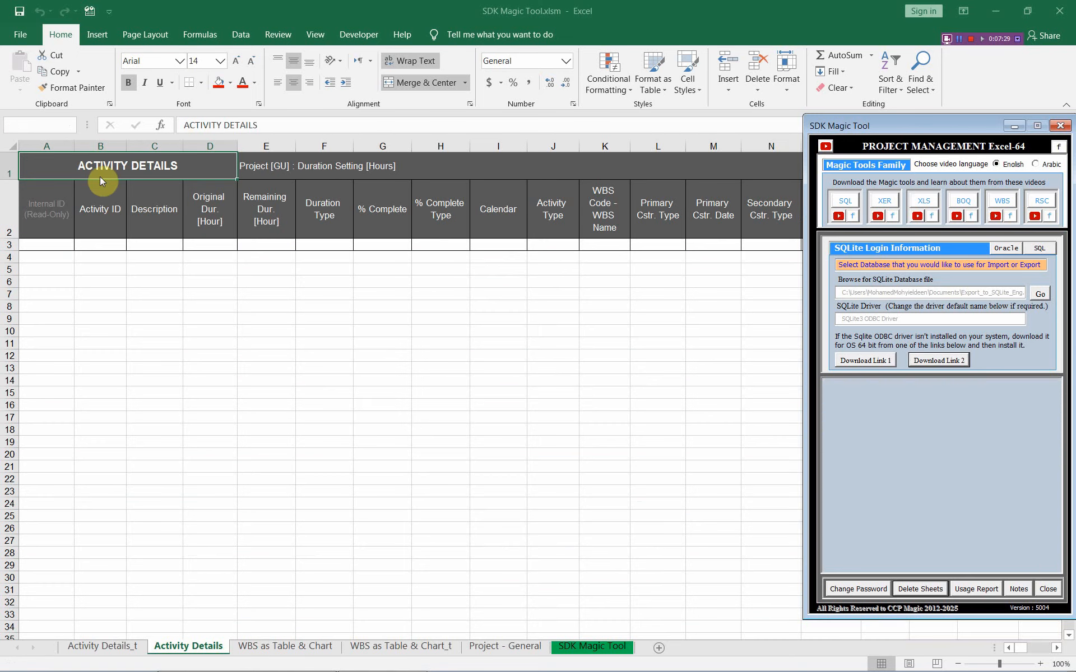
Step: Minimize the SDK Magic Tool window and look through the column headers of the Activity Details sheet
click(1018, 126)
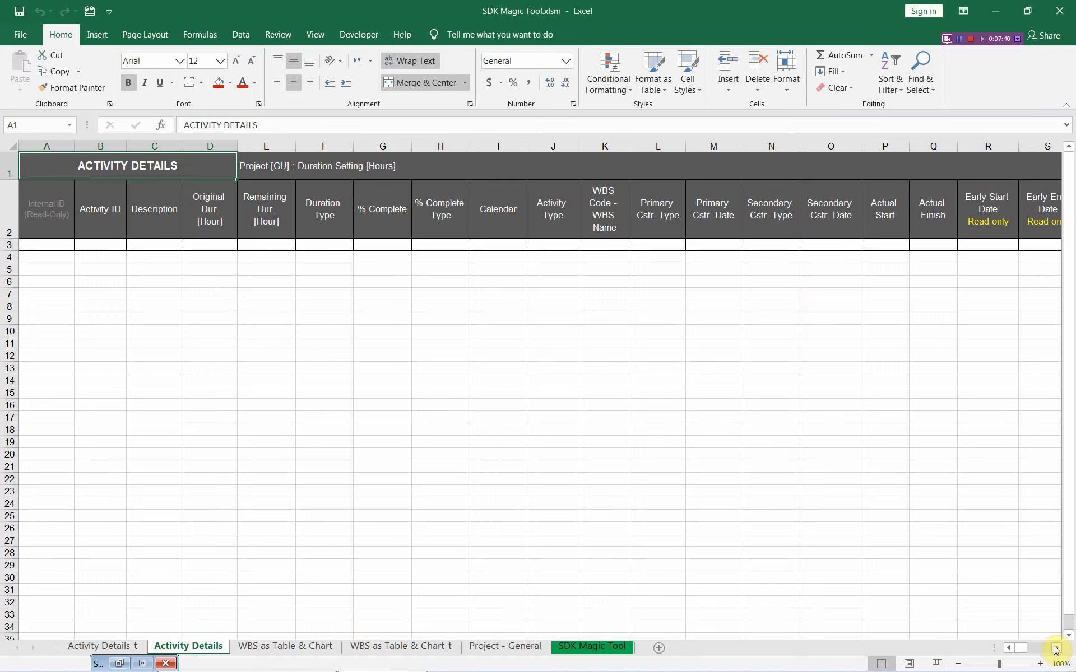
click(1055, 650)
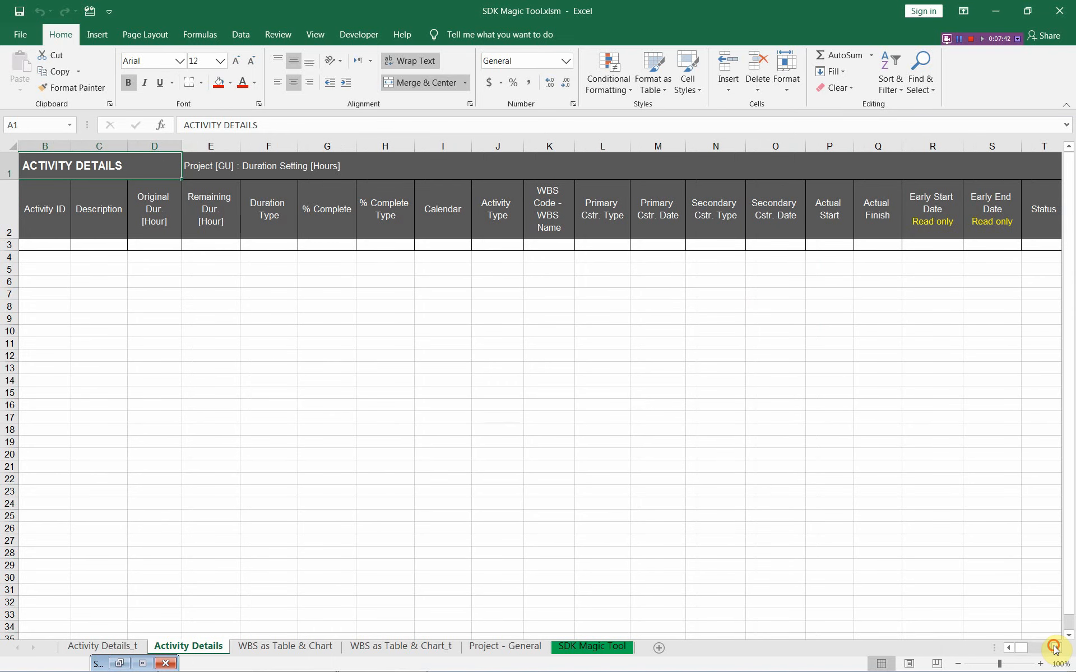
click(1055, 650)
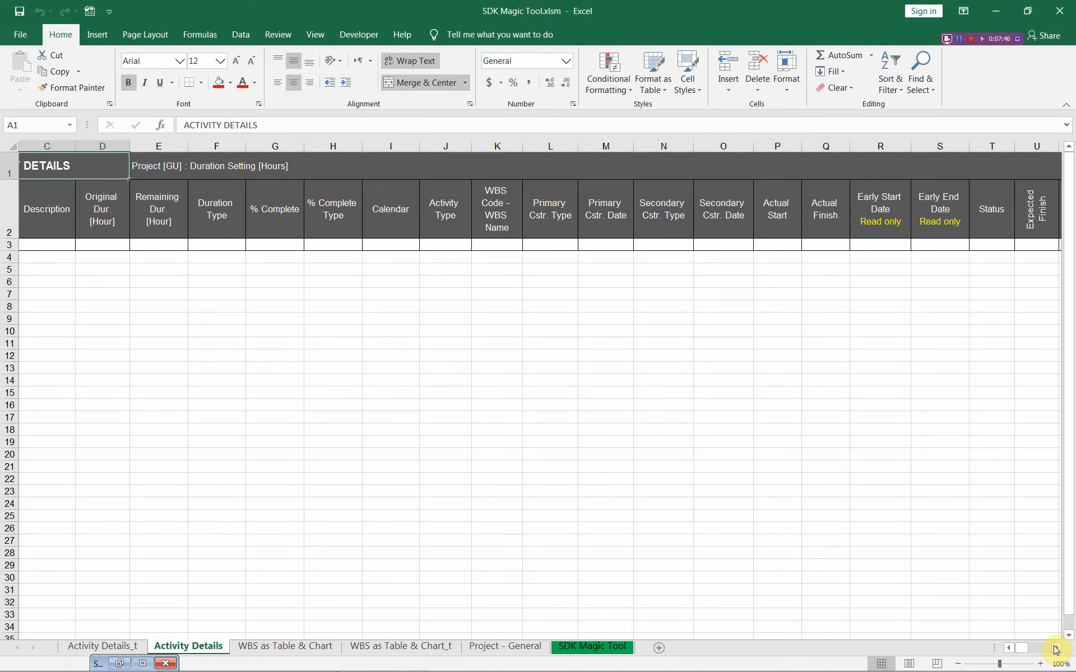
click(1011, 649)
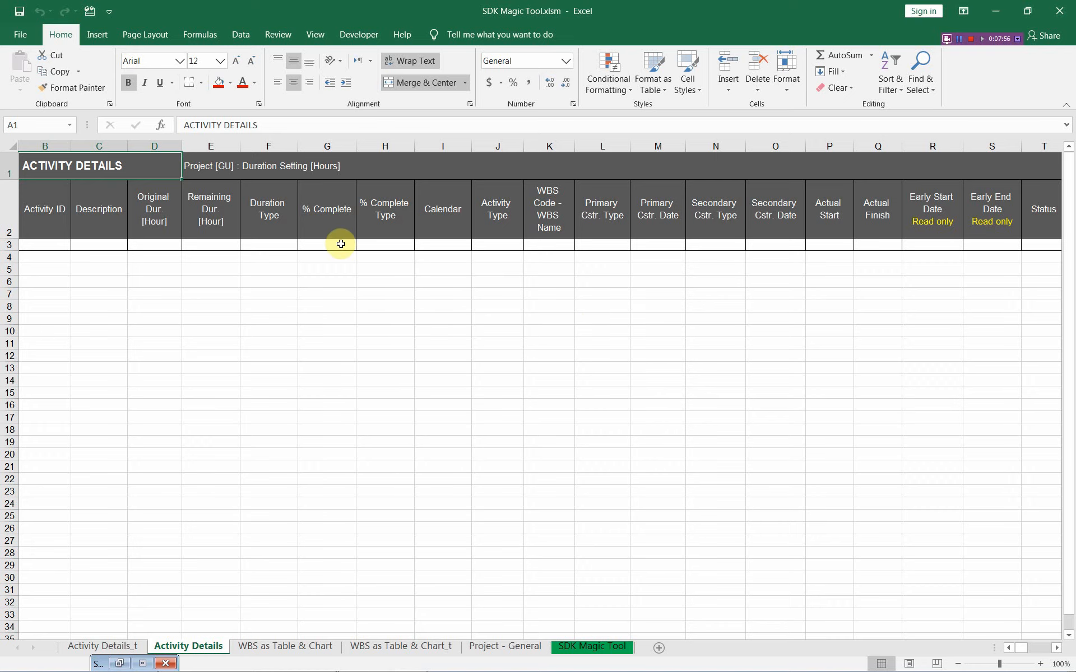
Step: Check the row 3 options for Duration Type and % Complete Type, and widen the % Complete column
click(278, 243)
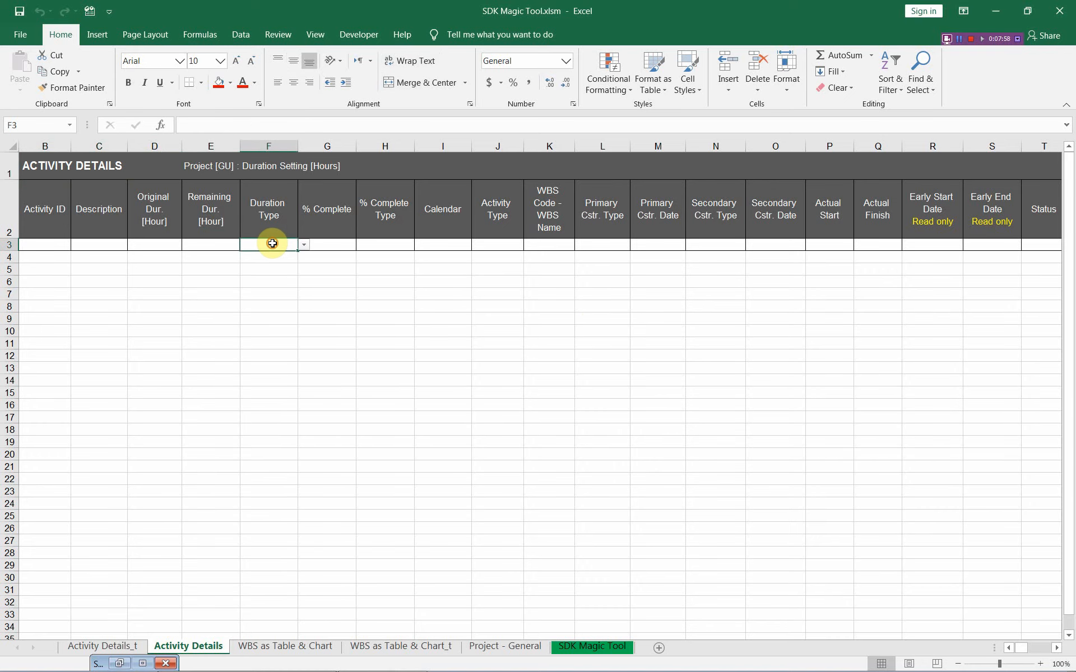
click(304, 245)
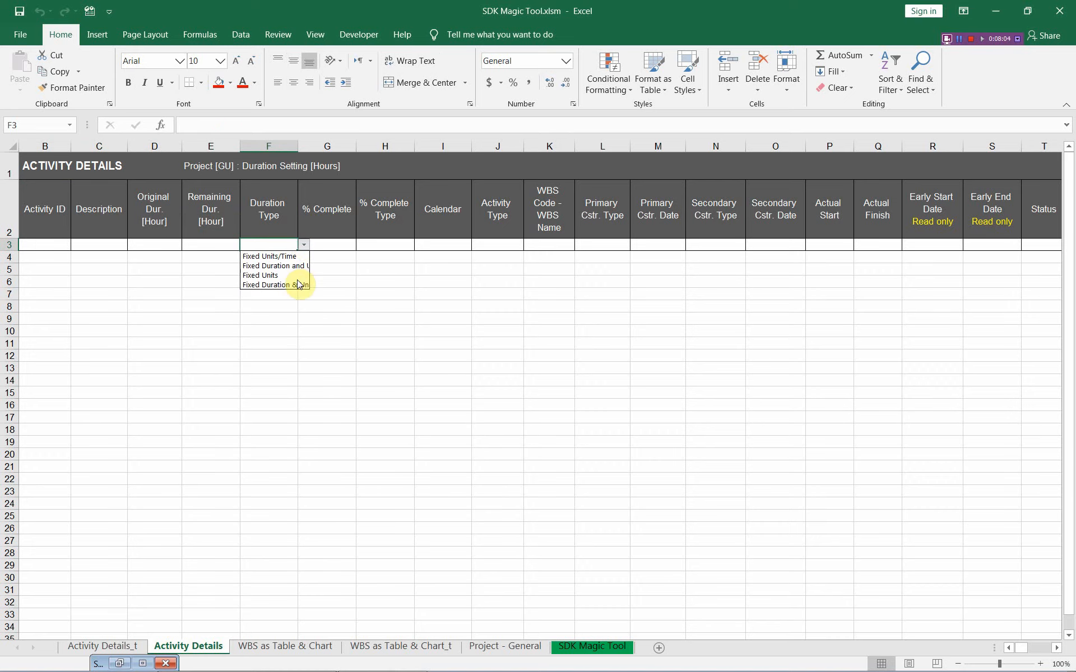
click(323, 244)
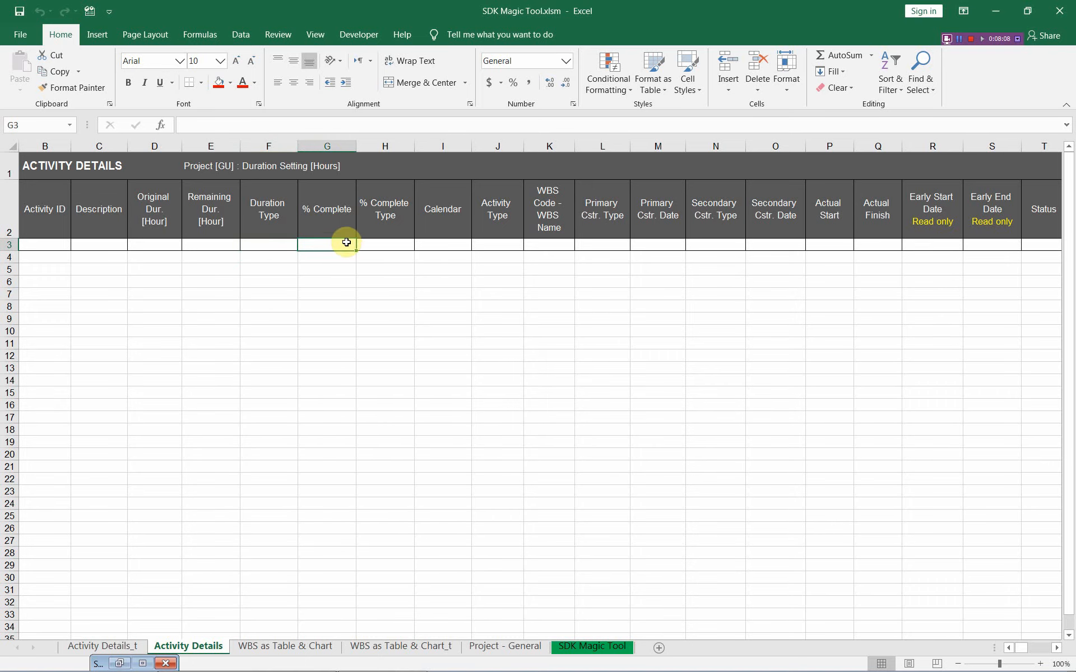
drag(355, 146, 390, 146)
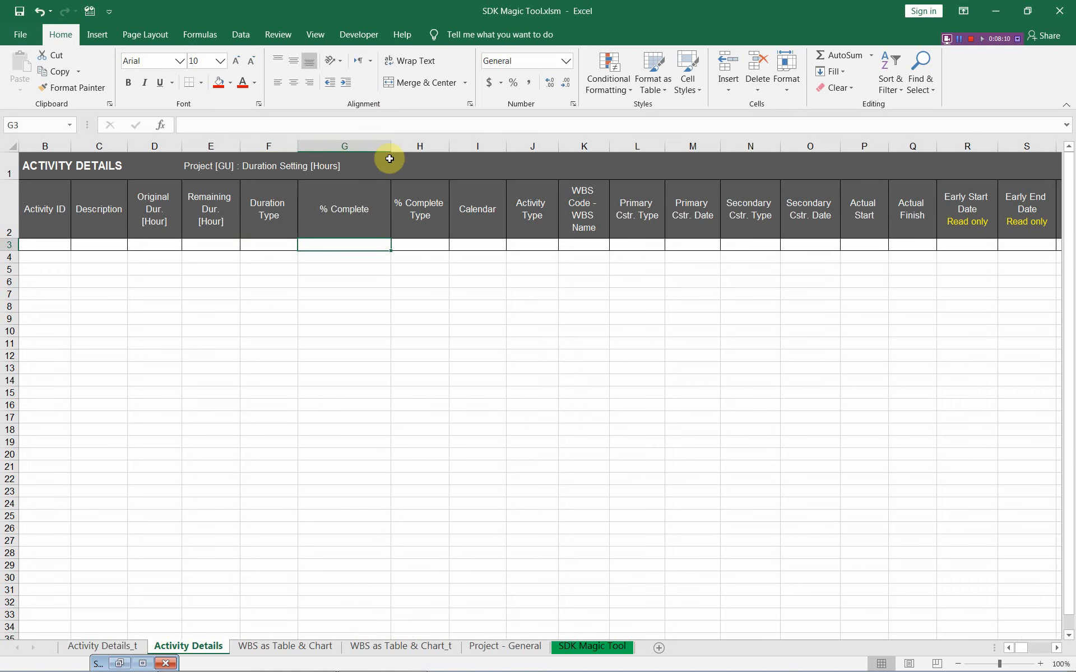
click(425, 246)
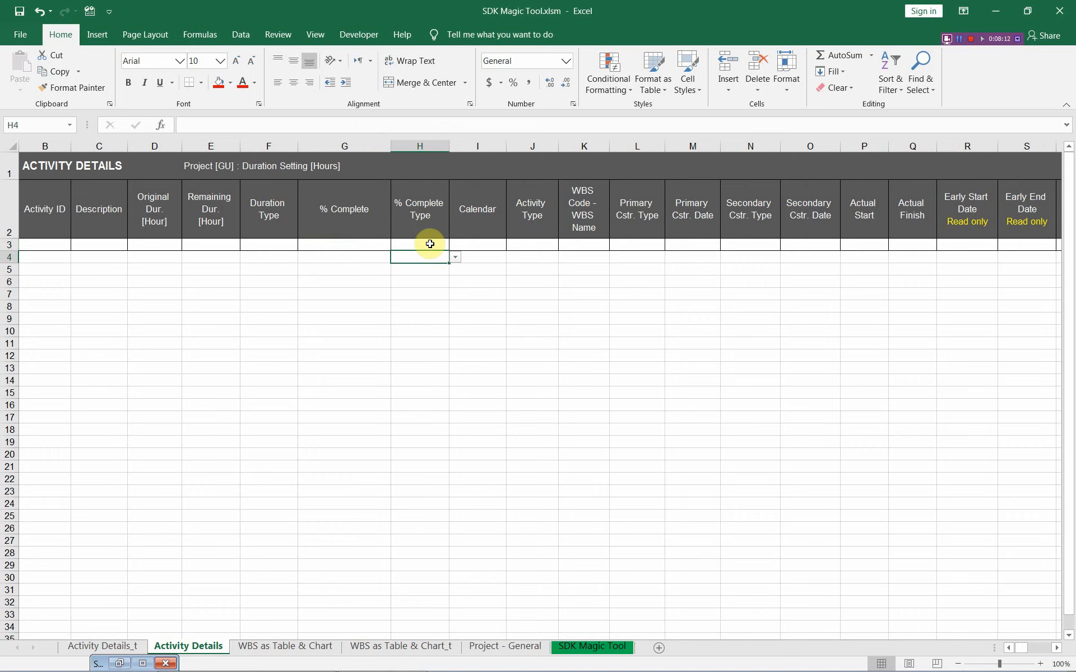
click(455, 248)
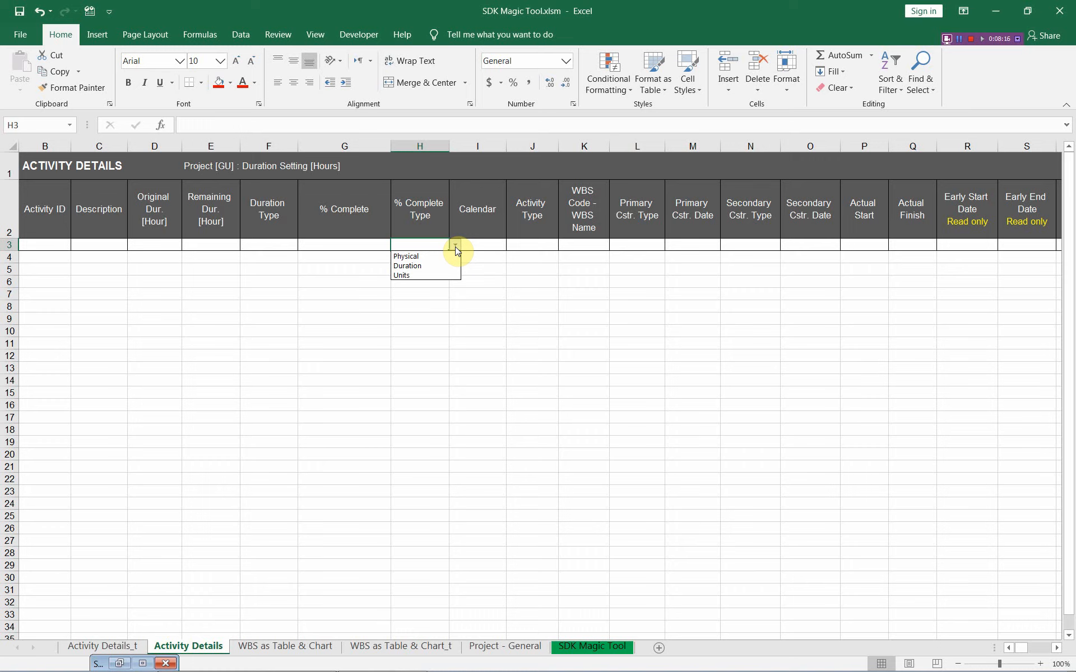
click(455, 248)
click(499, 242)
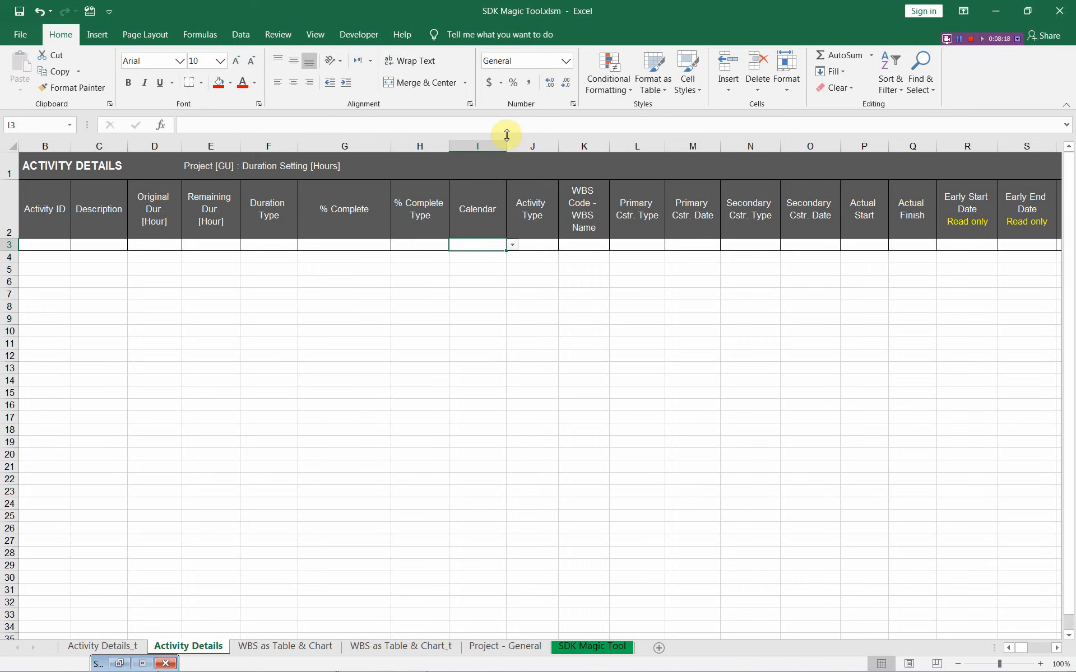
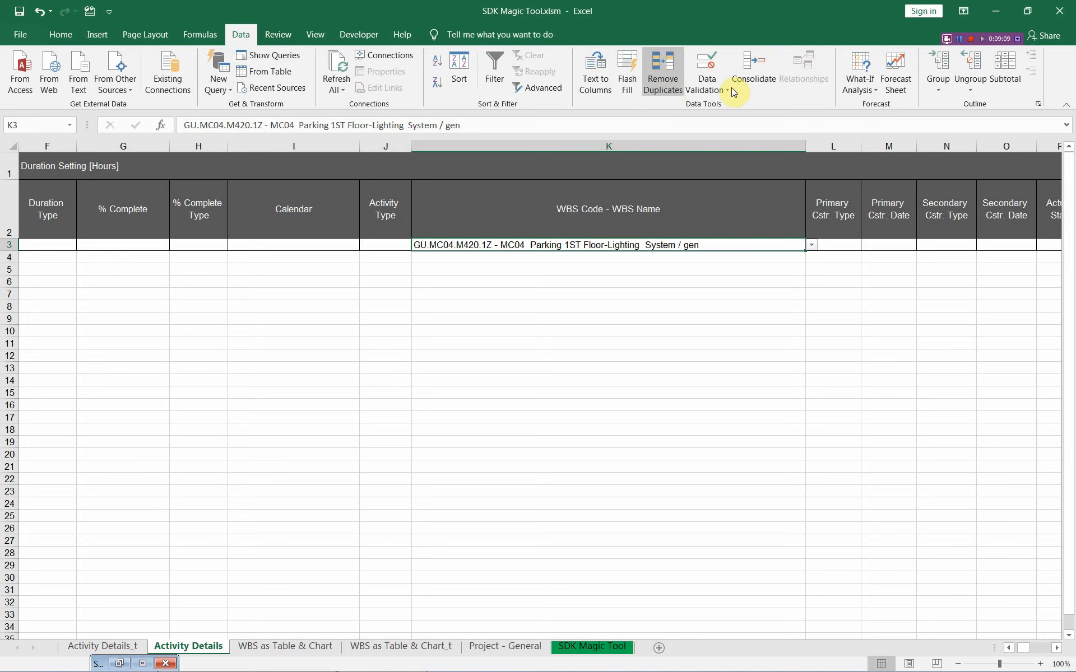
Step: Open the data validation of WBS cell K3 and copy its list source, =Validation_List!$G$1:$G$448
click(729, 109)
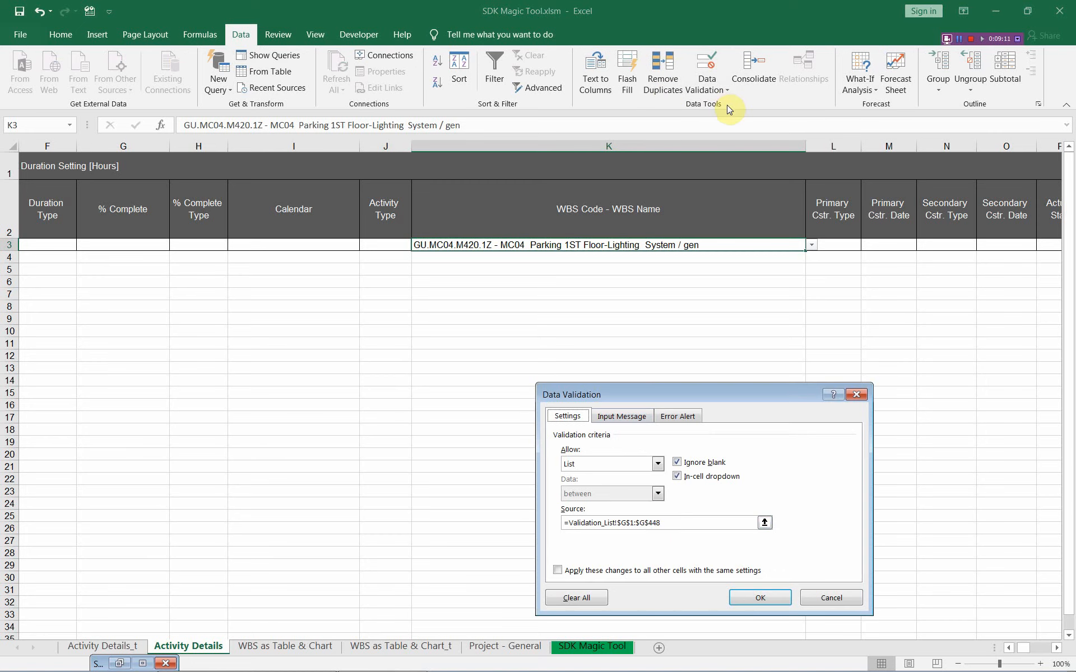
click(661, 524)
drag(661, 524, 563, 523)
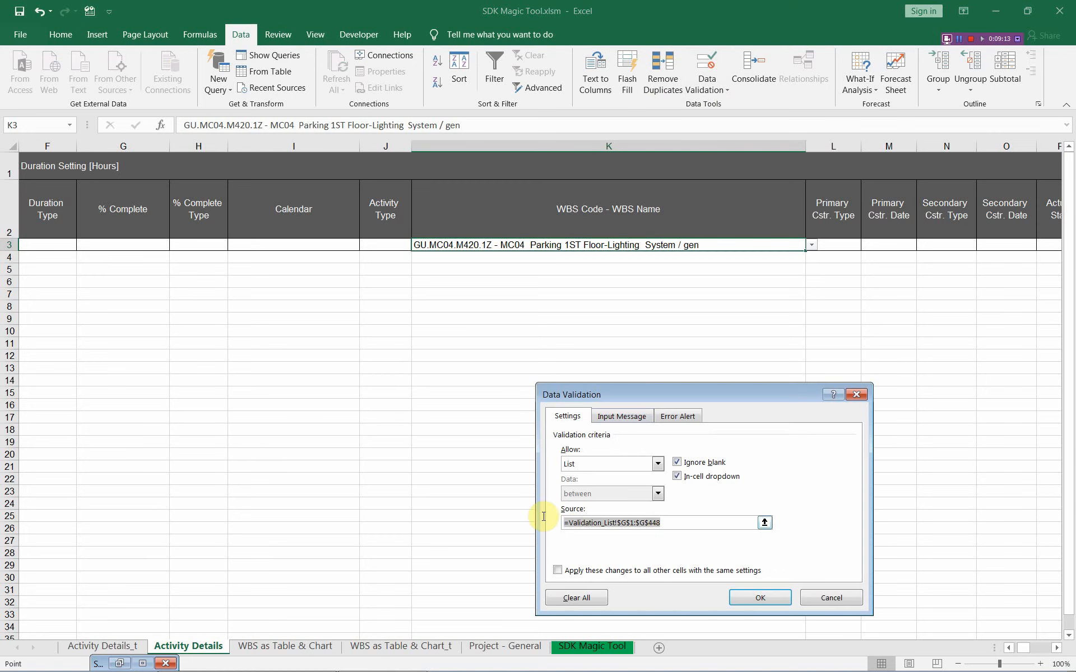
right_click(605, 523)
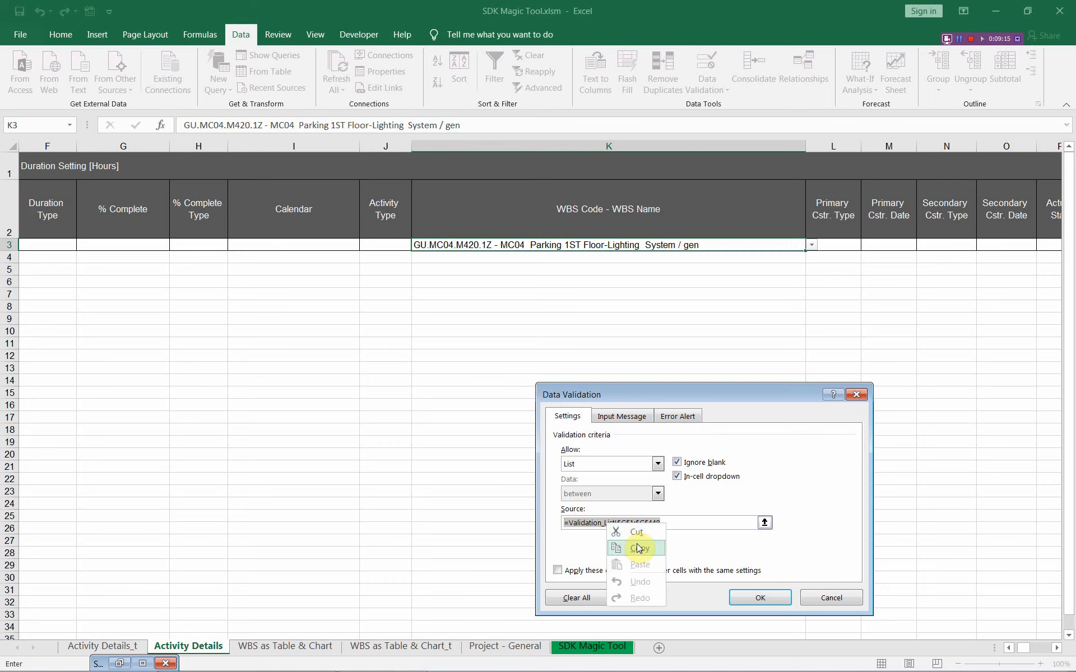
click(640, 549)
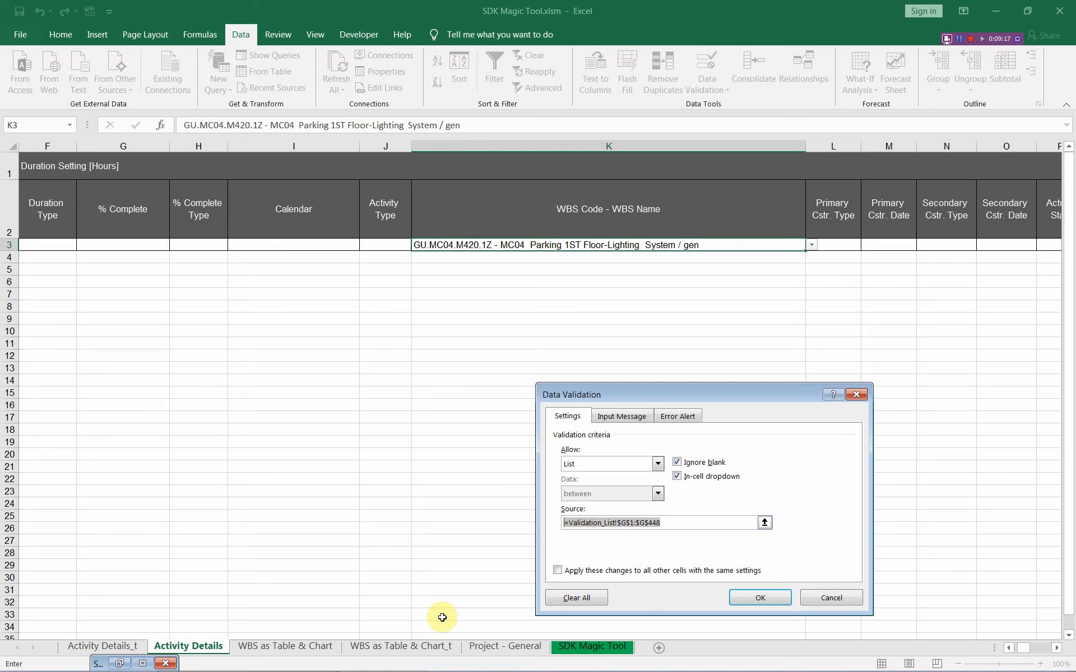
click(474, 550)
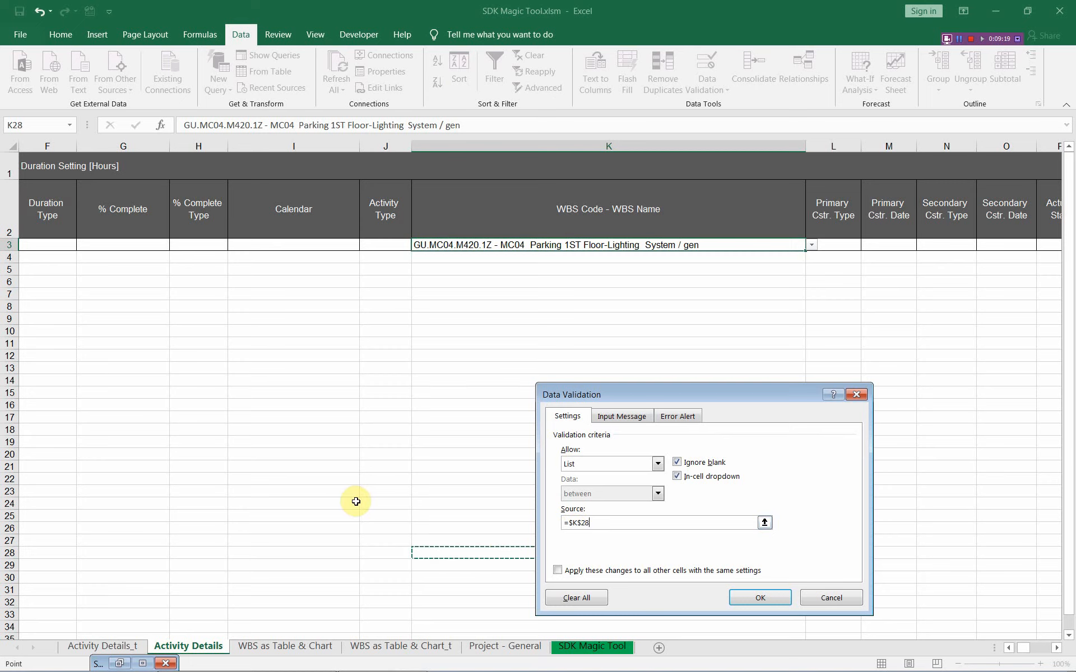
text(`)
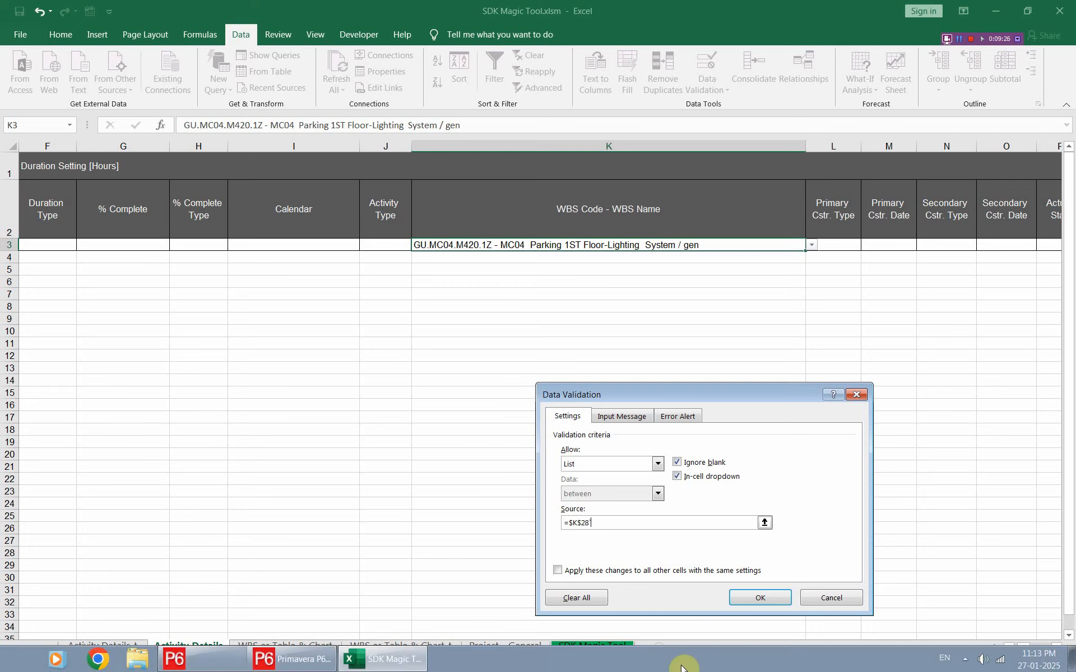
click(759, 597)
click(516, 417)
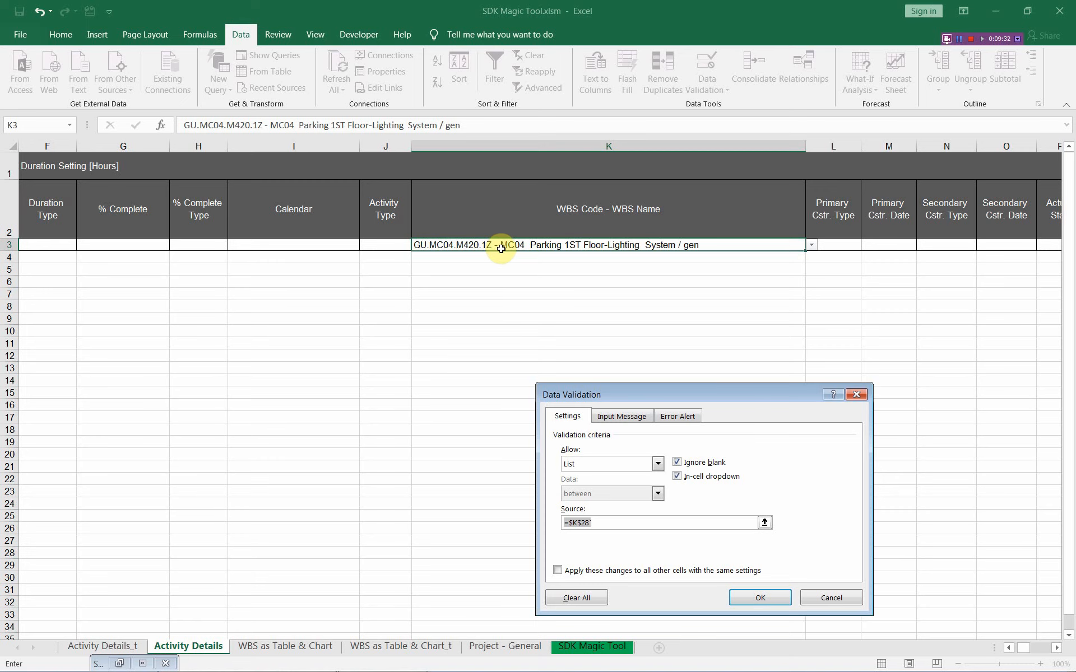
Step: Leave the data validation without saving changes and add a new worksheet with a widened column A
key(Escape)
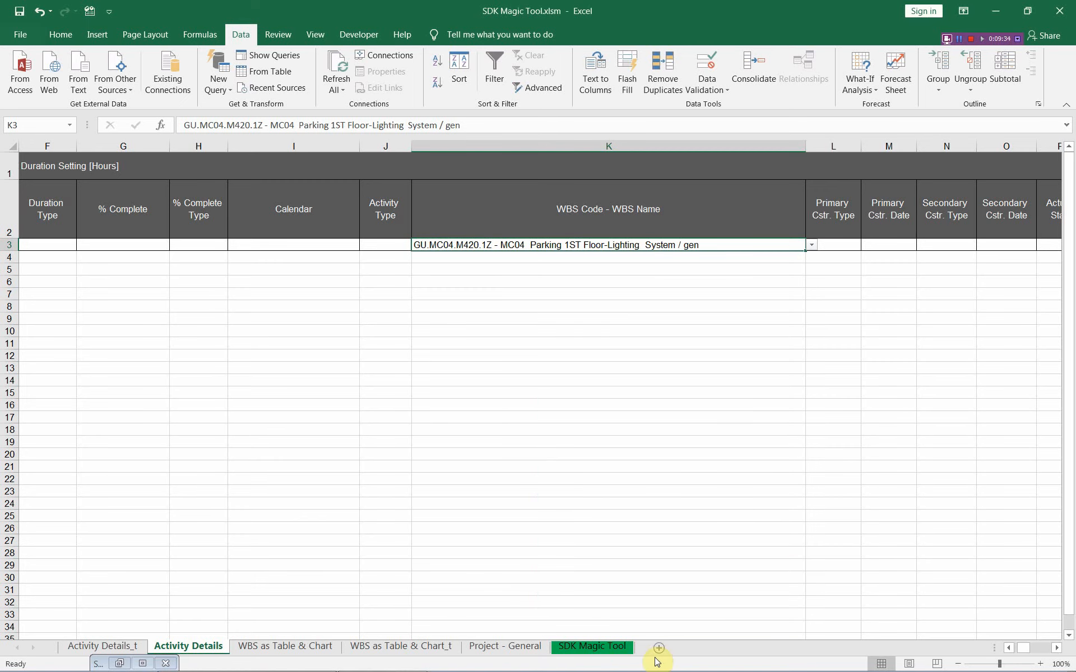
click(692, 648)
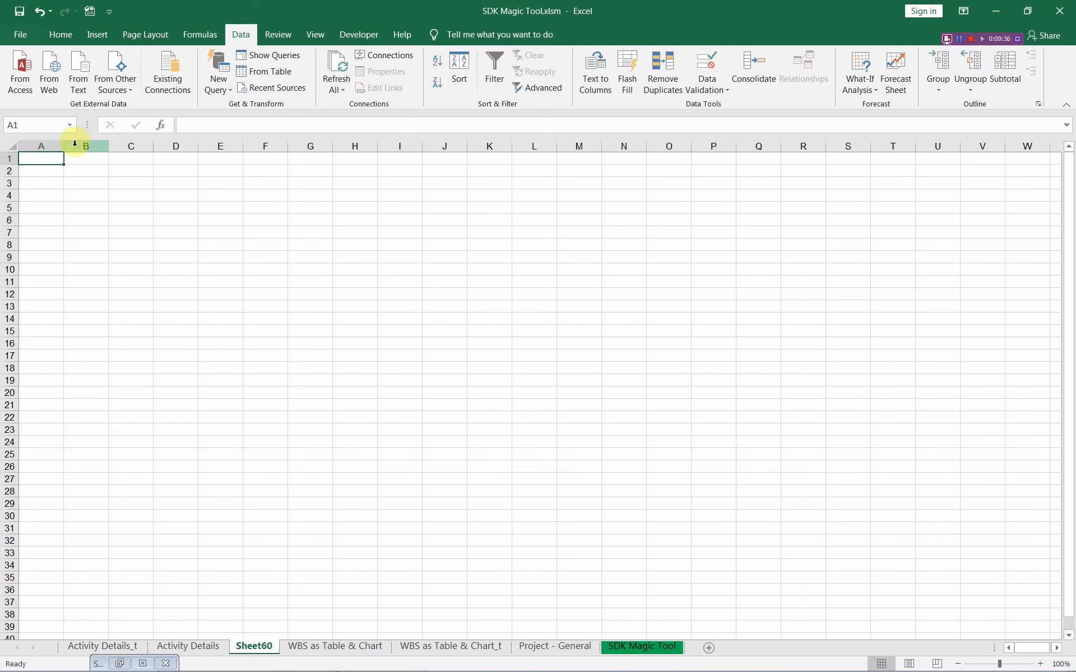
drag(64, 146, 304, 170)
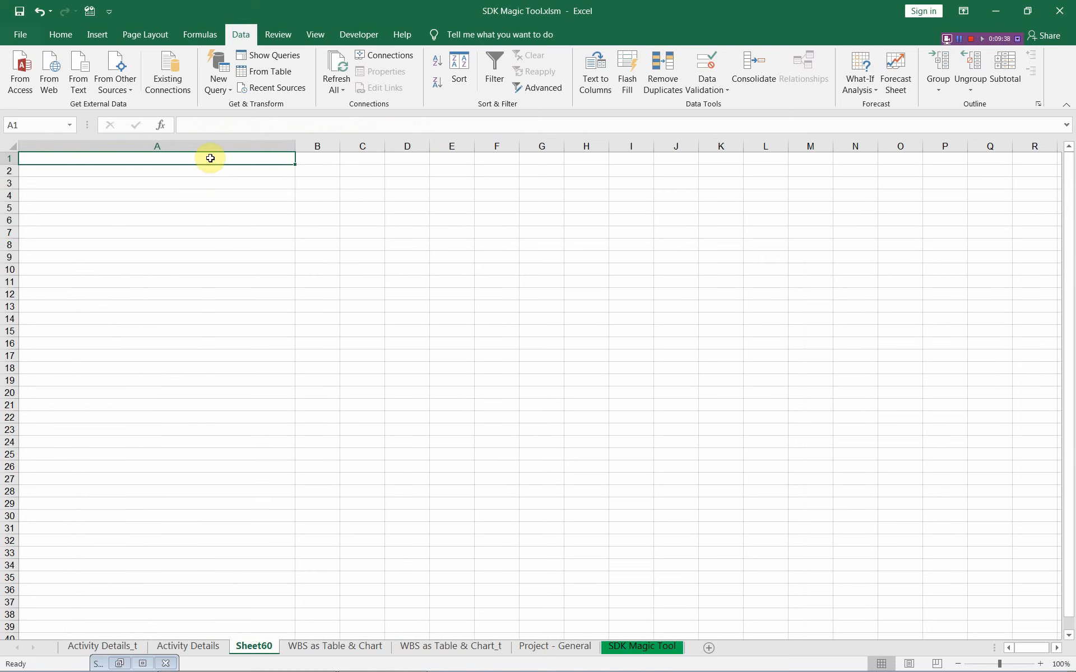
Step: Paste the copied reference =Validation_List!$G$1:$G$448 into cell A1 and fill it down through A448
right_click(211, 160)
click(238, 221)
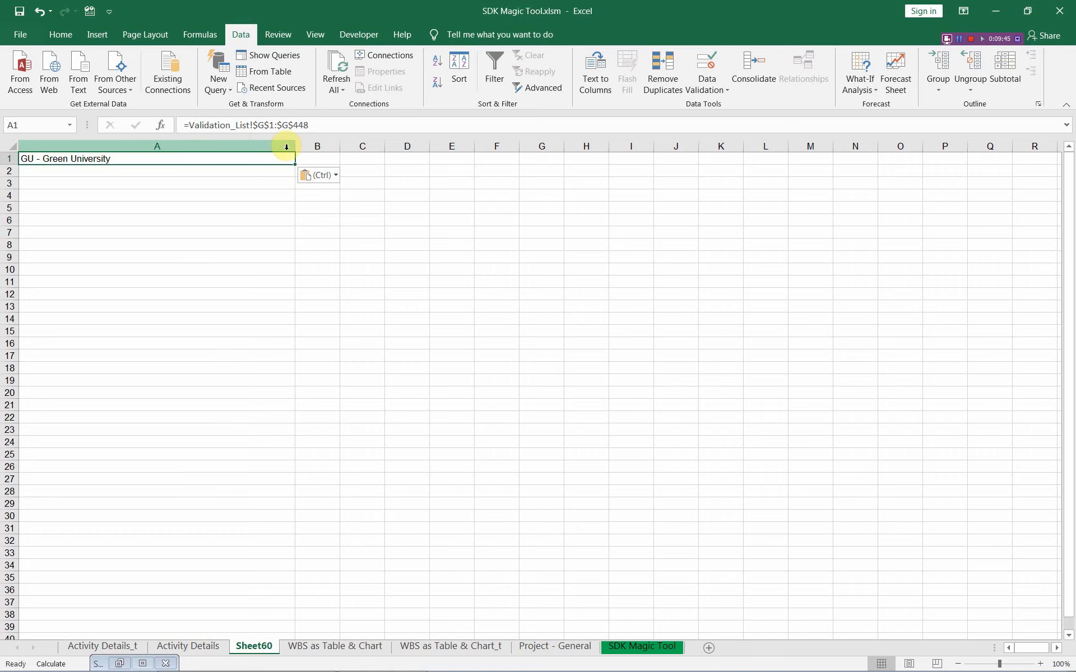
drag(295, 166, 291, 421)
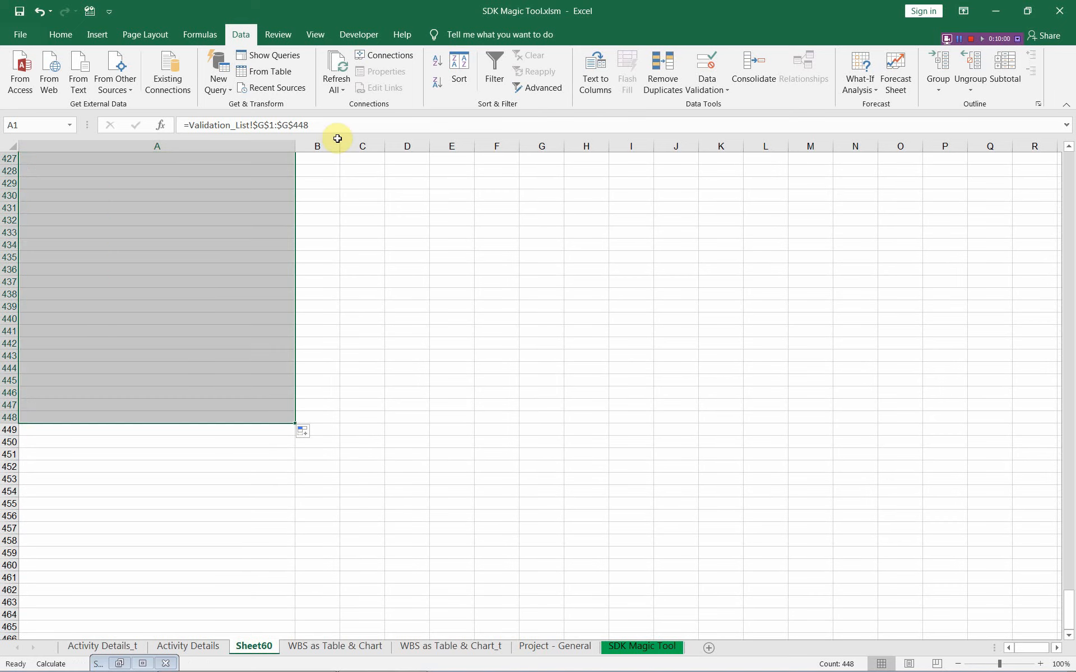
Step: Recalculate the workbook, widen column A to fit the WBS codes and names, and look through the list
drag(295, 143, 346, 144)
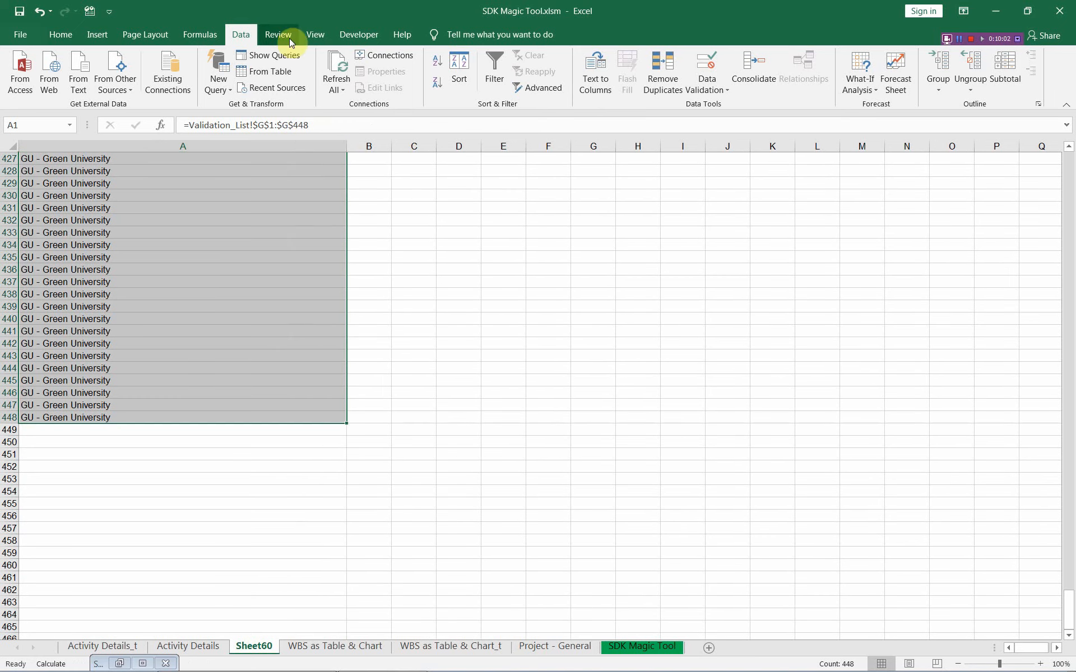
click(200, 35)
click(823, 61)
drag(347, 147, 524, 149)
scroll(376, 220, up, 20)
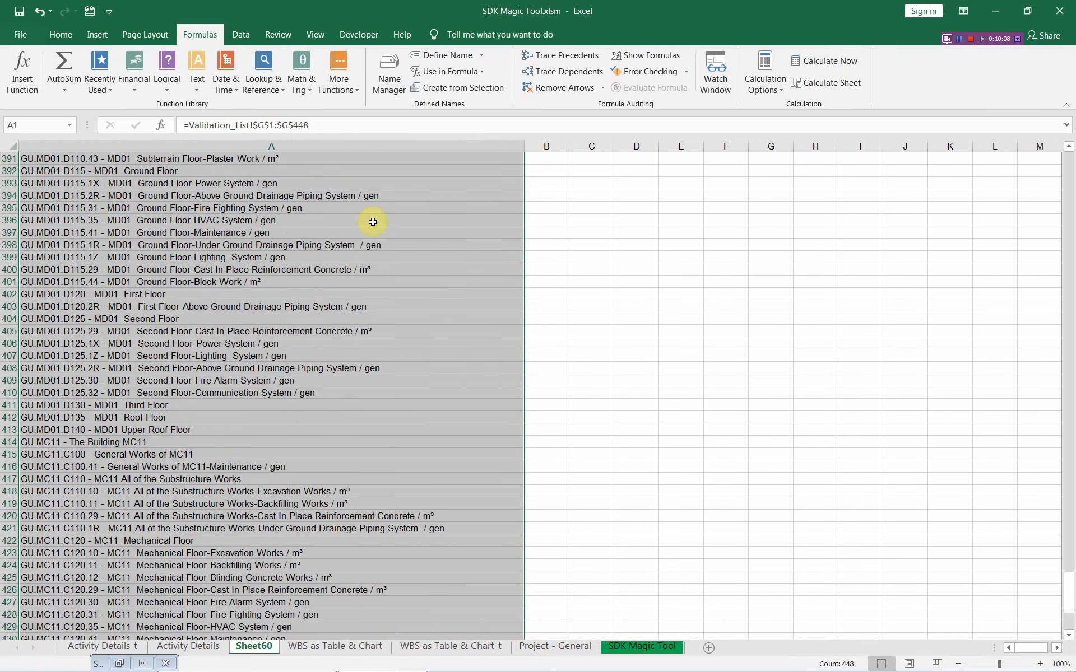
scroll(373, 222, up, 20)
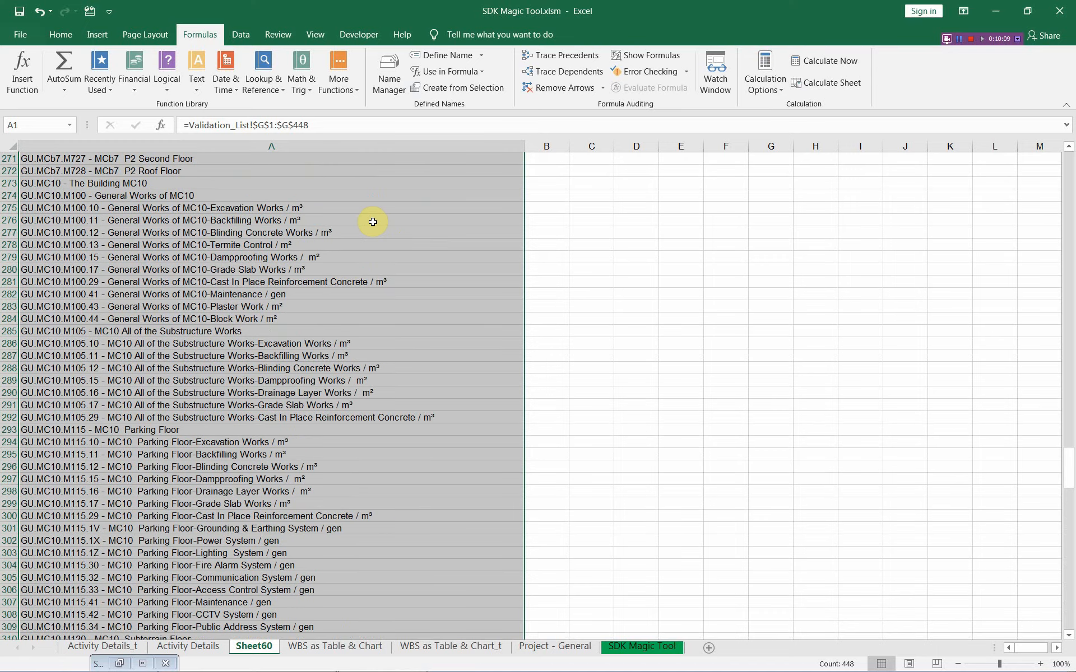
scroll(373, 222, up, 20)
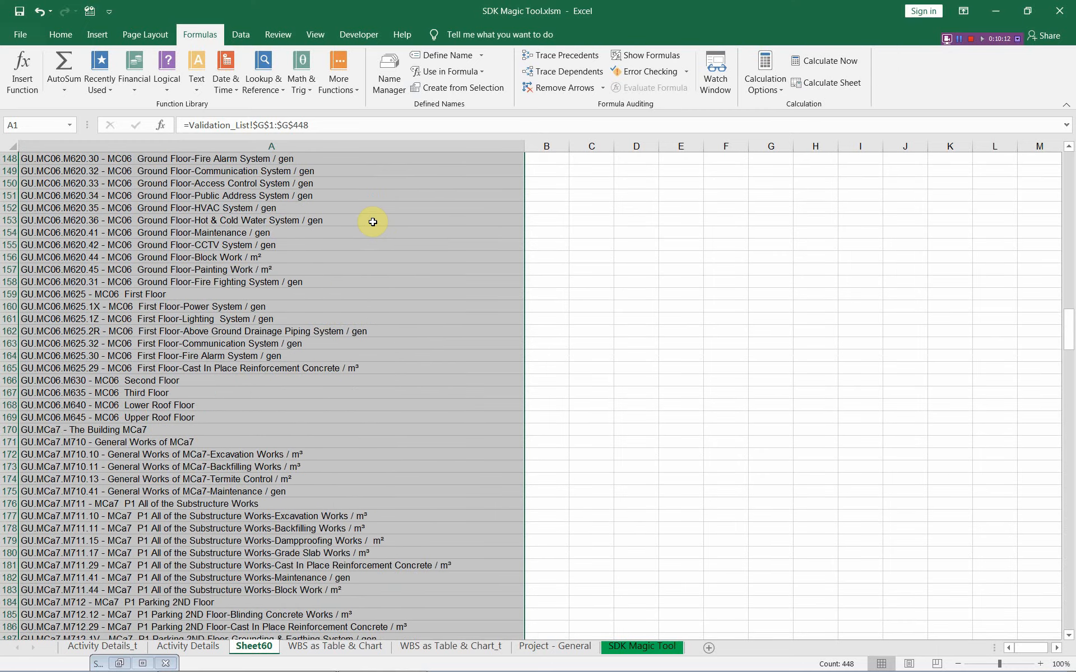
Step: Go back to the start of the WBS list on Sheet60 and check its first entry, the Green University project
scroll(372, 221, up, 13)
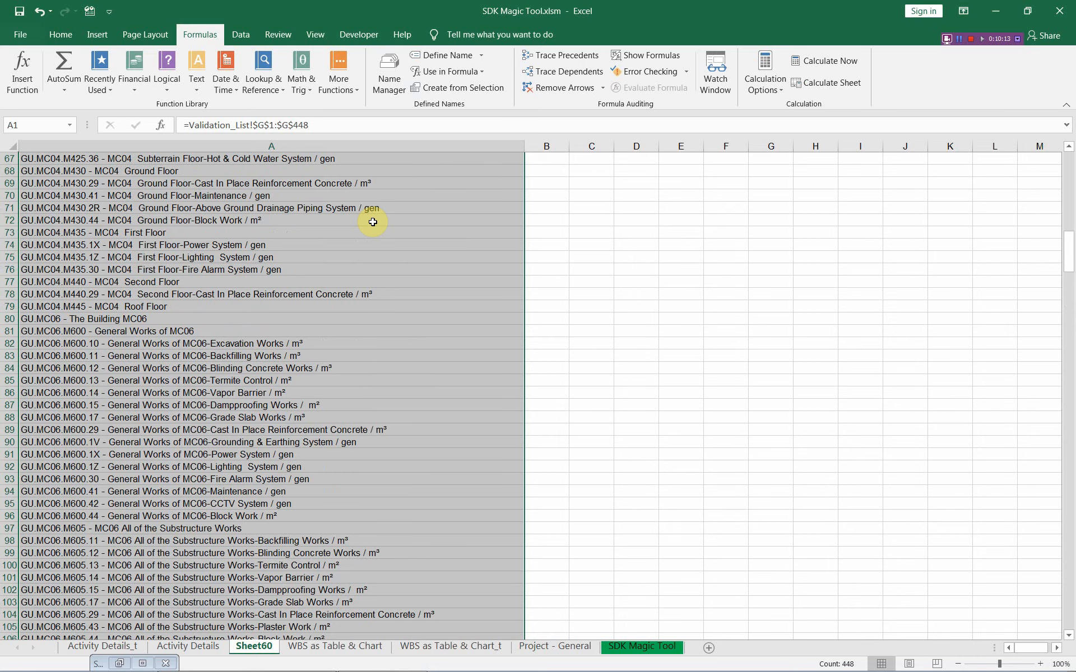
scroll(372, 222, up, 20)
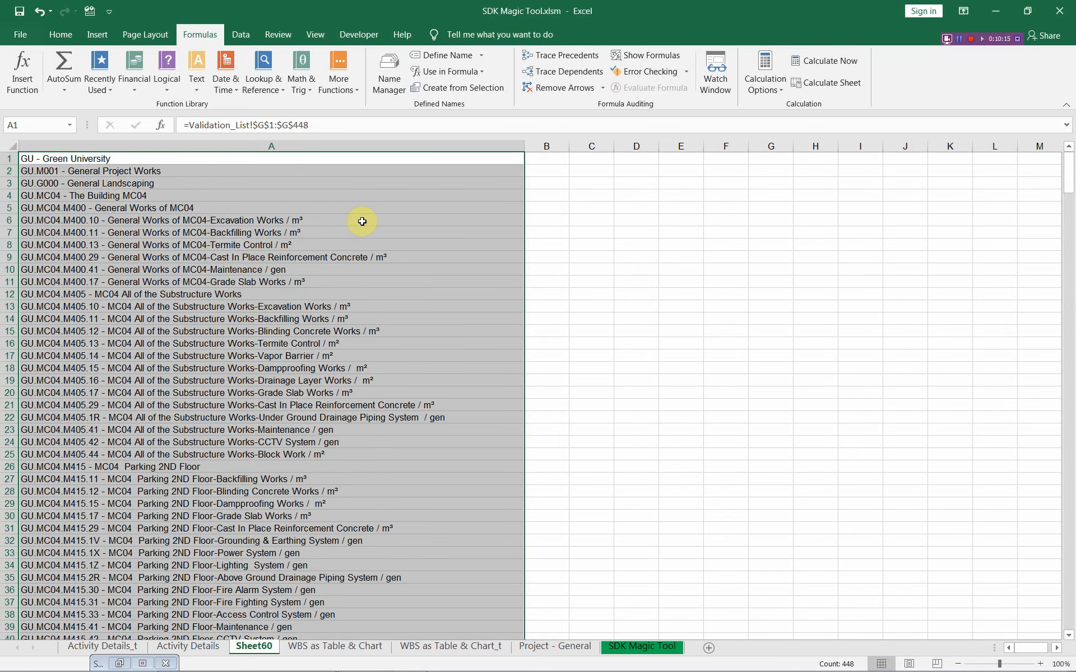
click(194, 160)
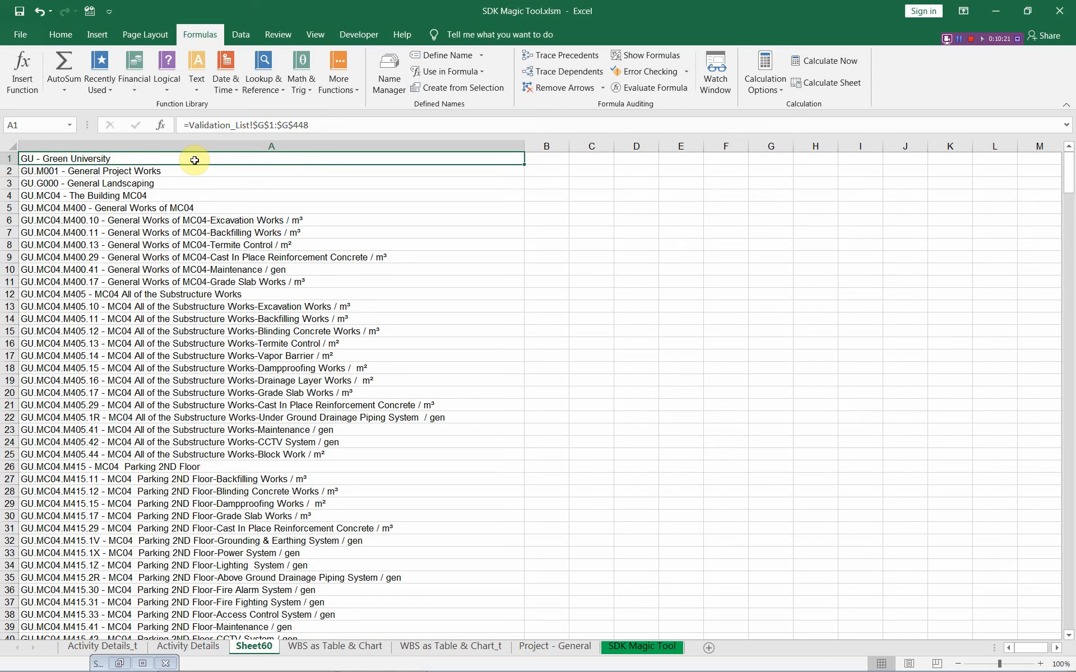
key(alt+Tab)
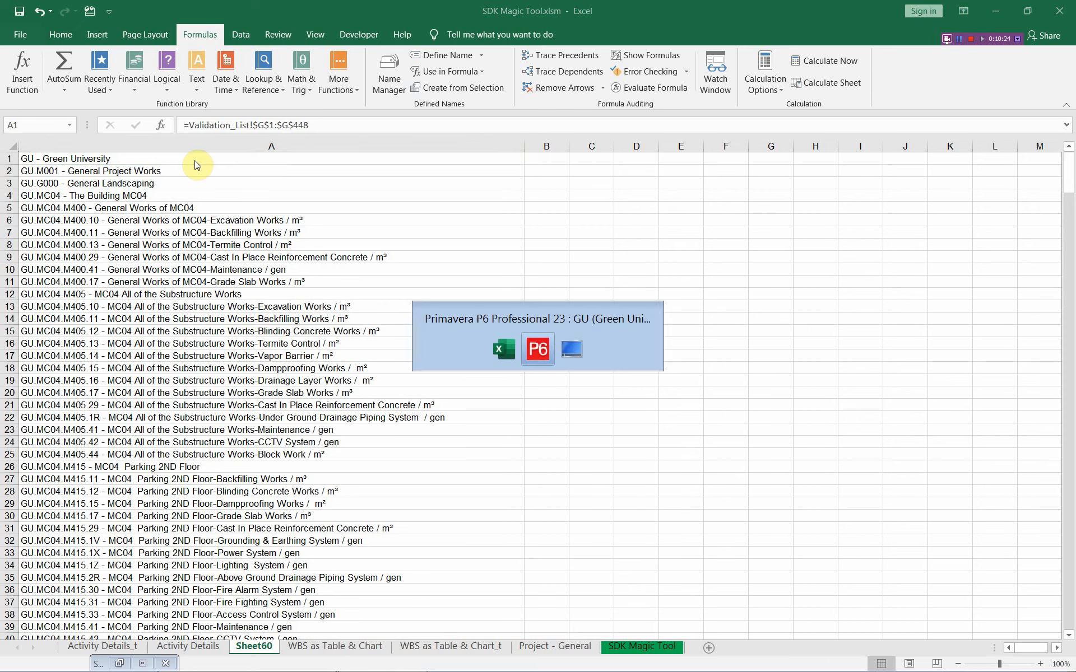
key(Tab)
key(Escape)
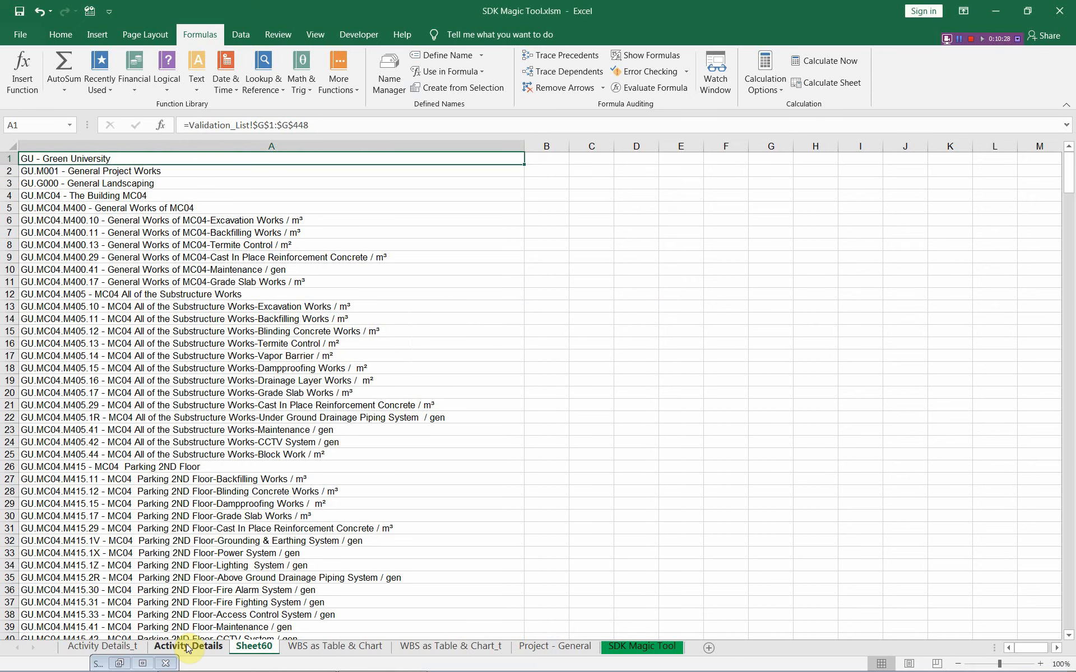
Step: Look across all columns of the prepared Activity Details_t sheet, from Internal ID through DELETE
click(125, 647)
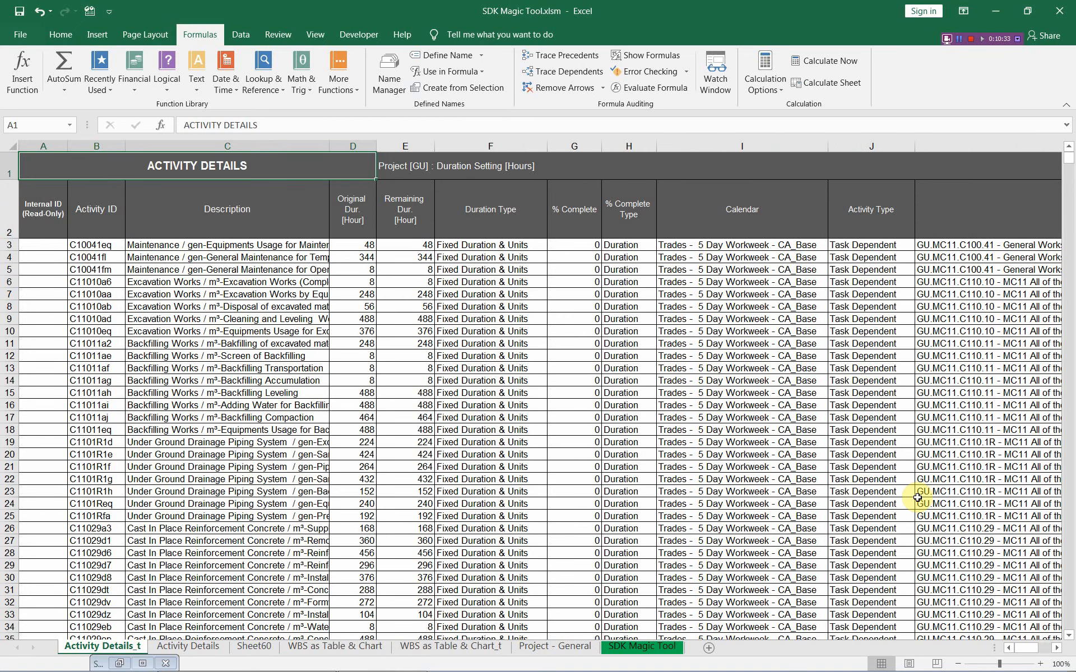
click(1058, 648)
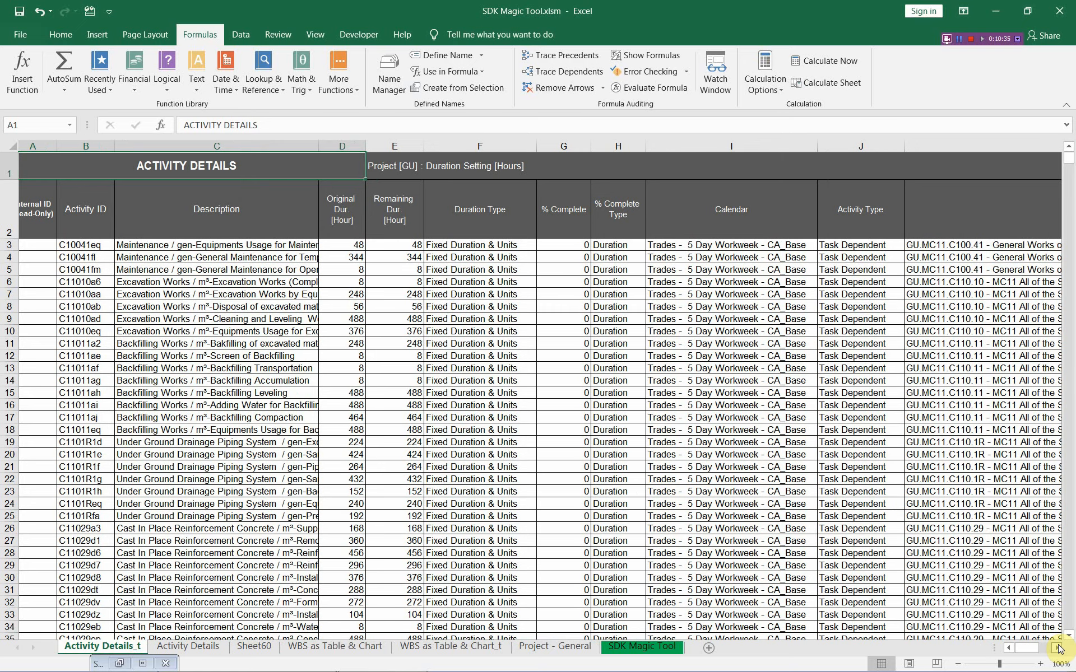
click(1058, 648)
click(1059, 648)
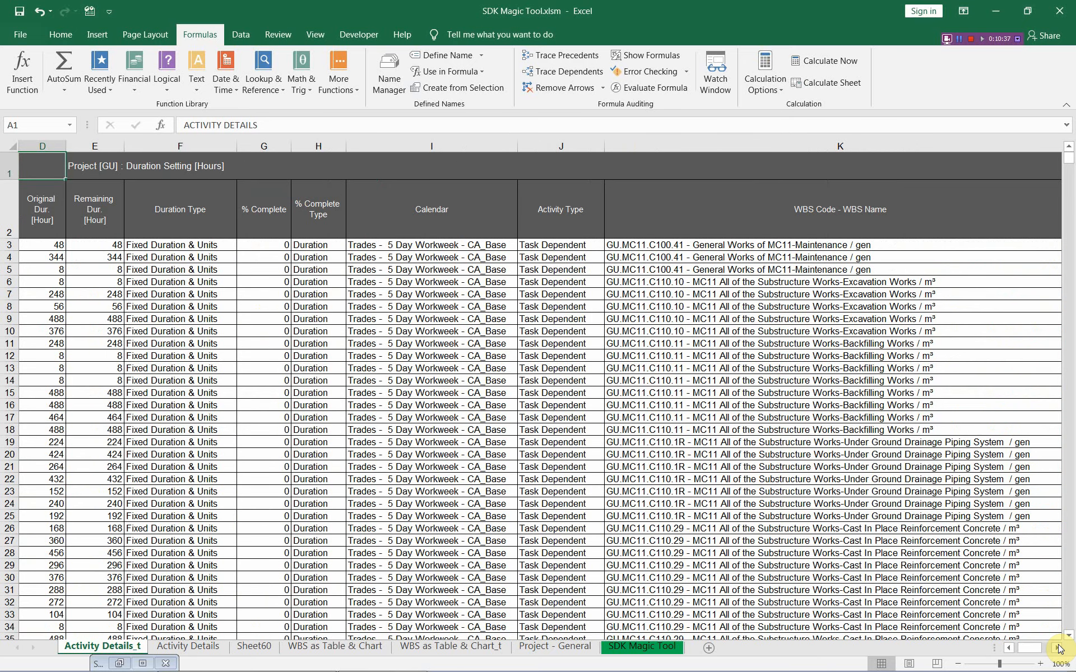
click(1059, 649)
click(1059, 649)
click(1059, 648)
click(1058, 648)
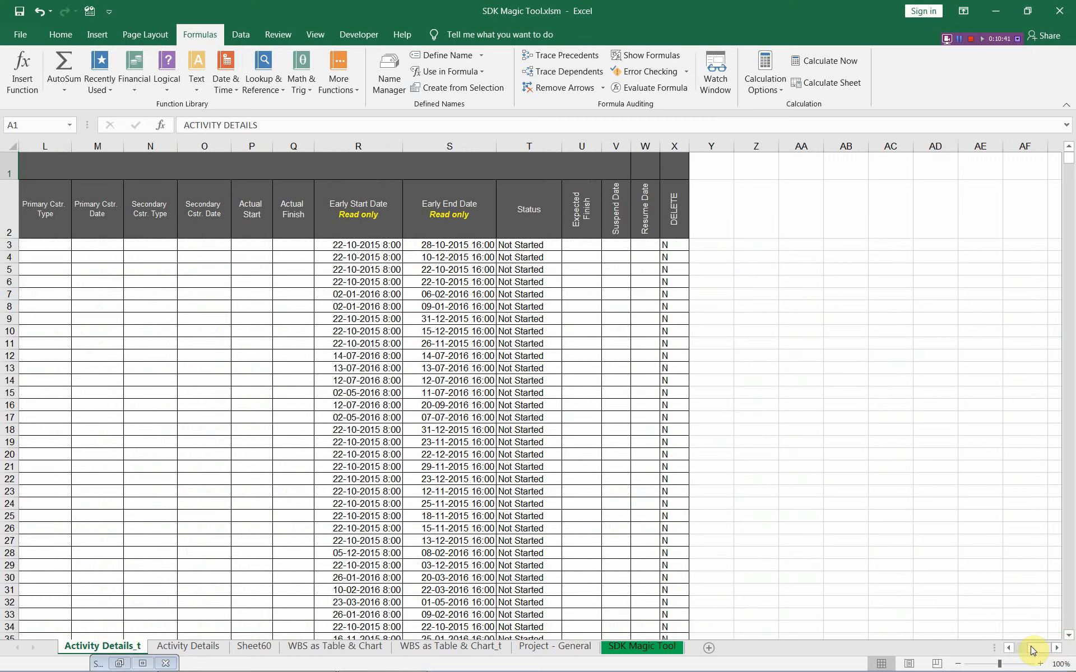
key(ctrl+Home)
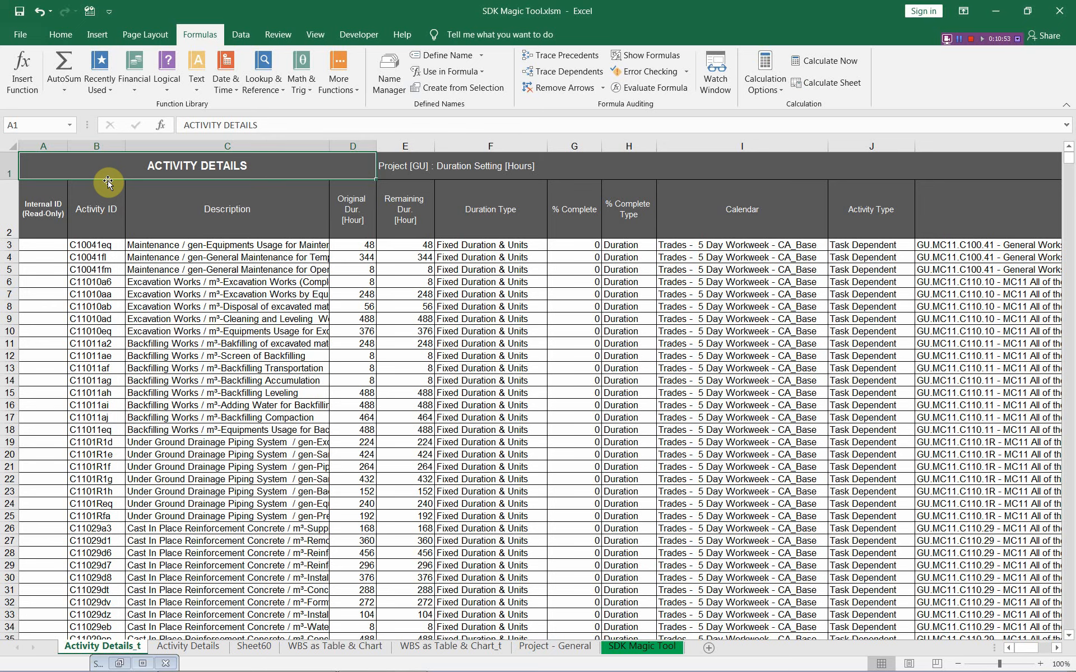
Step: Examine the Remaining Duration, % Complete, Actual Start and Actual Finish columns of the Activity Details_t sheet
click(392, 223)
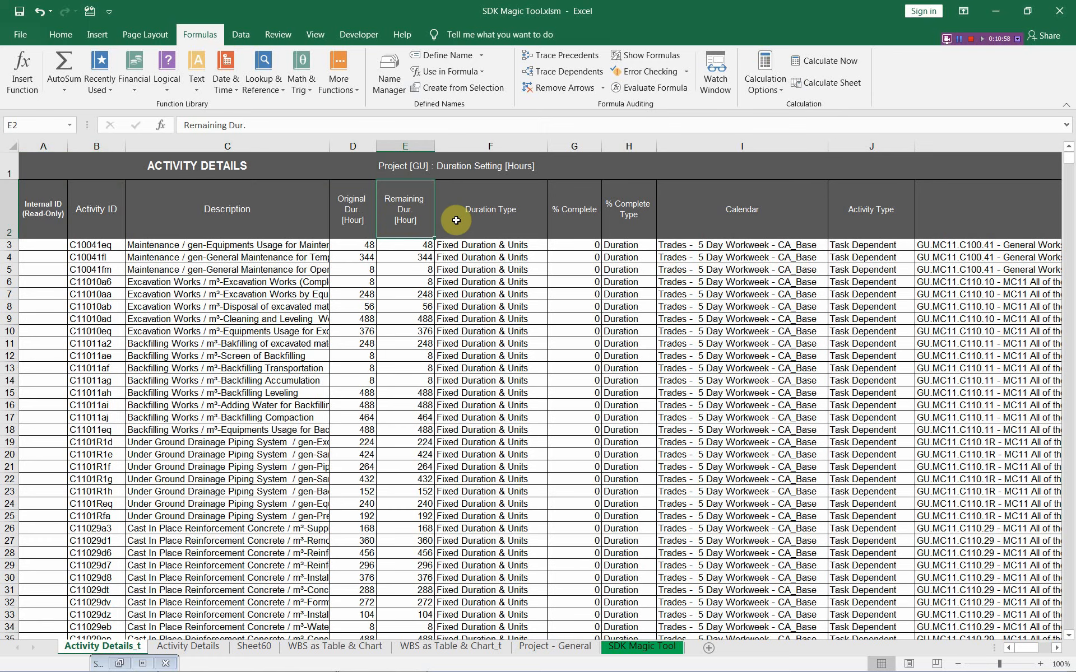
click(570, 213)
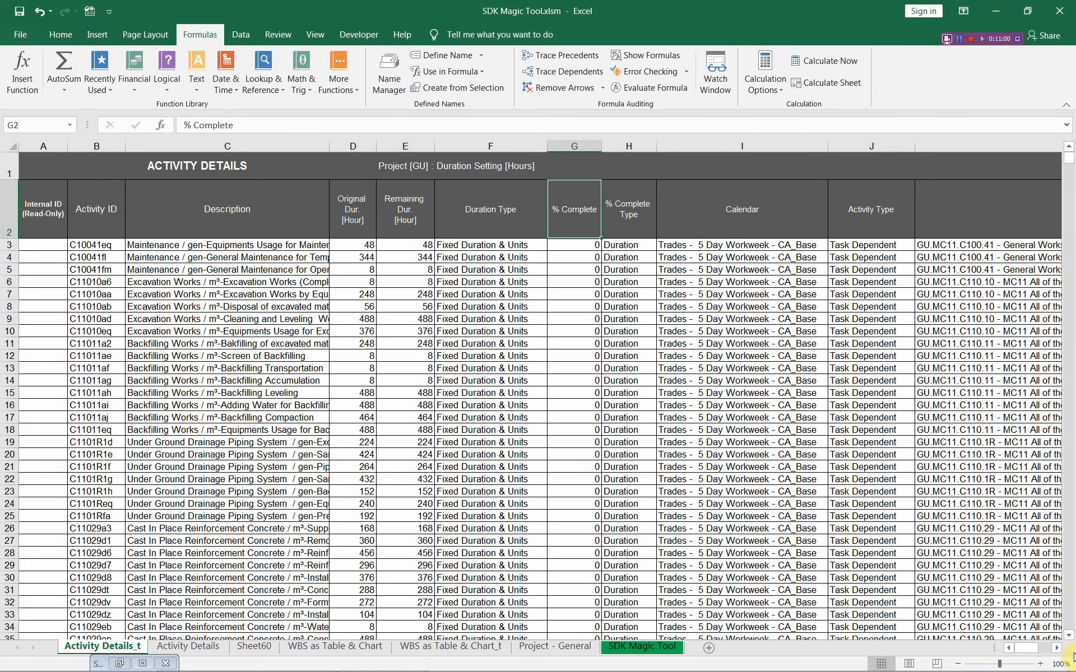
click(1057, 651)
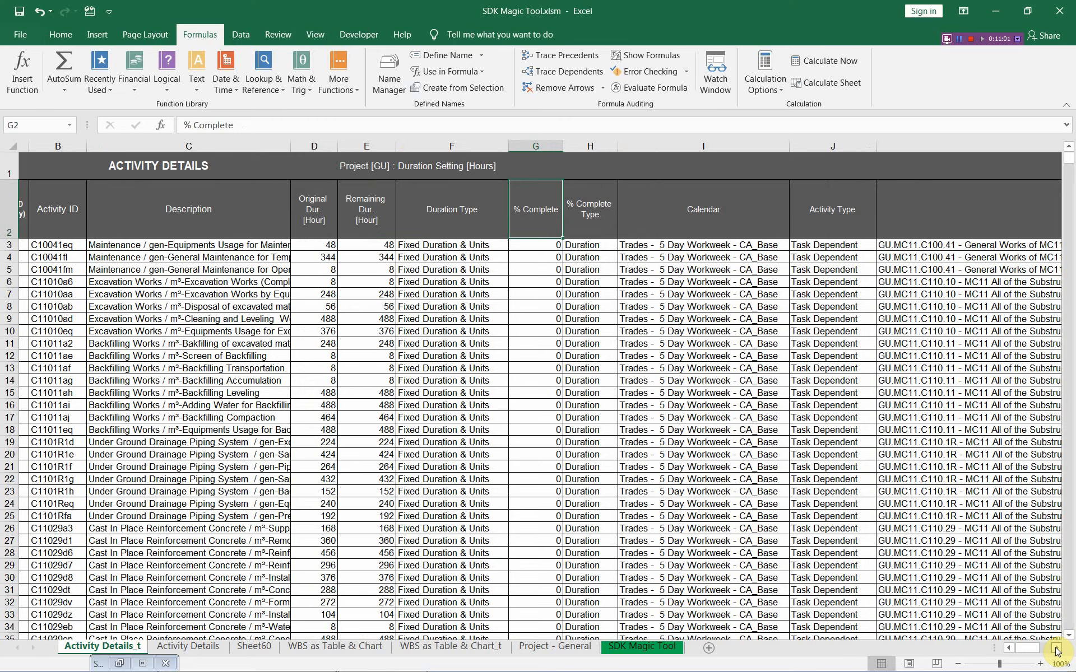
drag(1056, 652, 1057, 652)
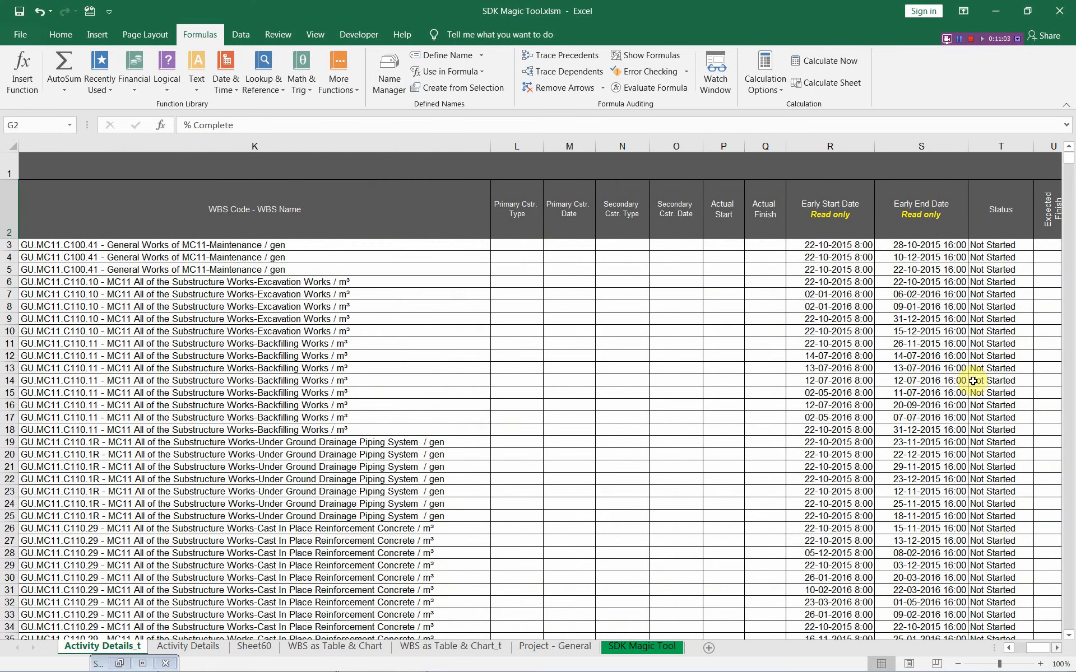
click(723, 209)
click(771, 217)
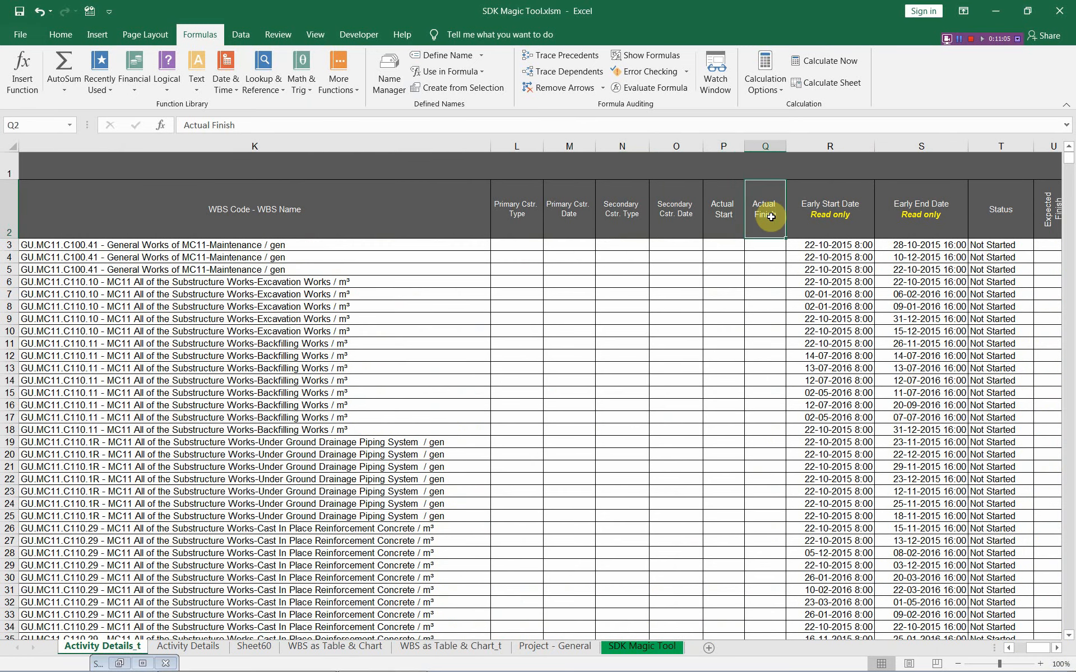
drag(1041, 653, 970, 639)
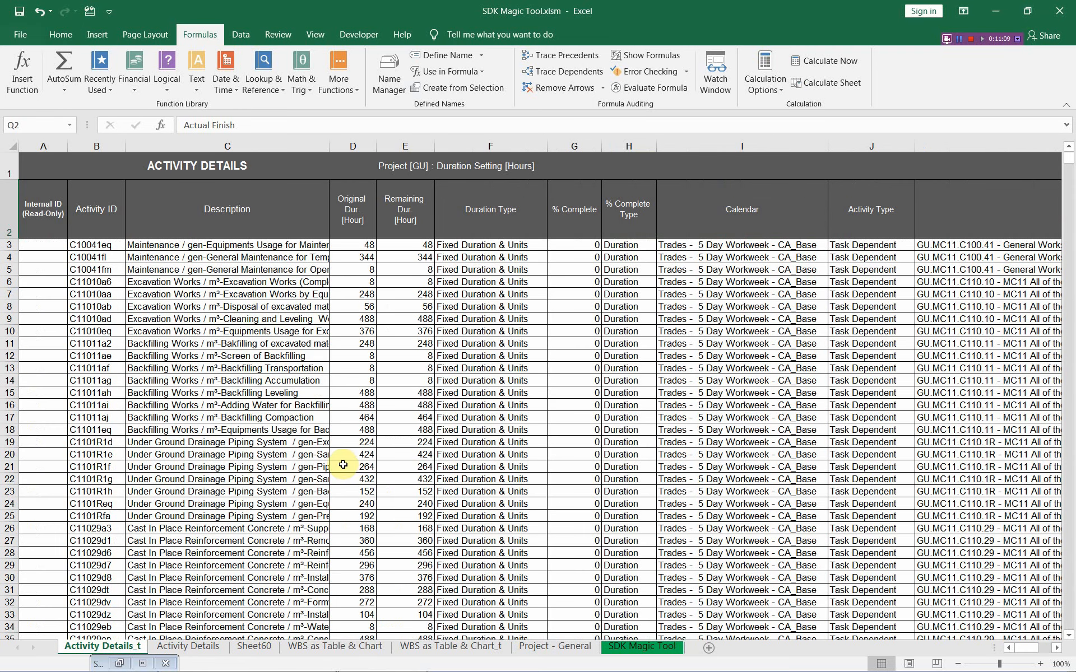
click(41, 173)
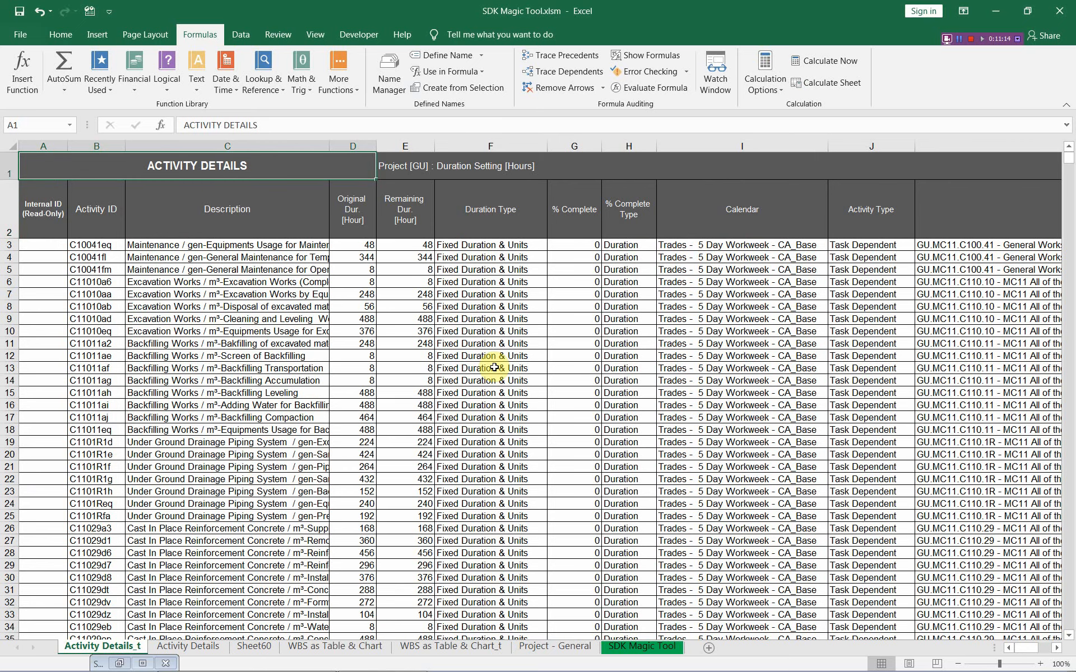
Step: Open SDK Magic Tool, dismiss its information screen and choose Set Activity Details as the export task for project GU
right_click(798, 482)
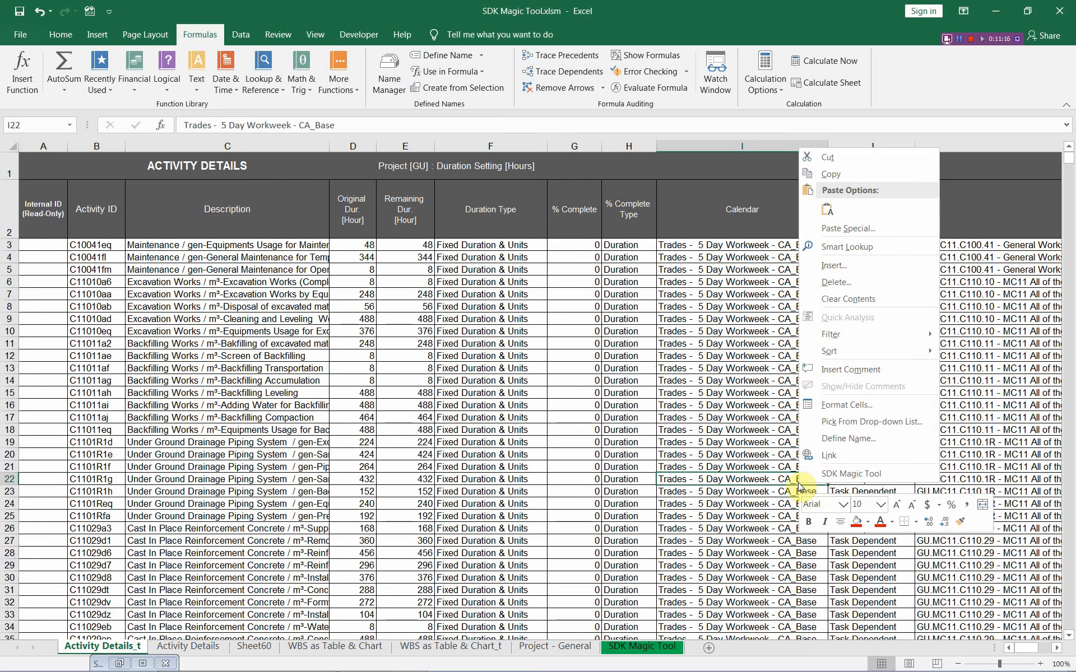
click(819, 475)
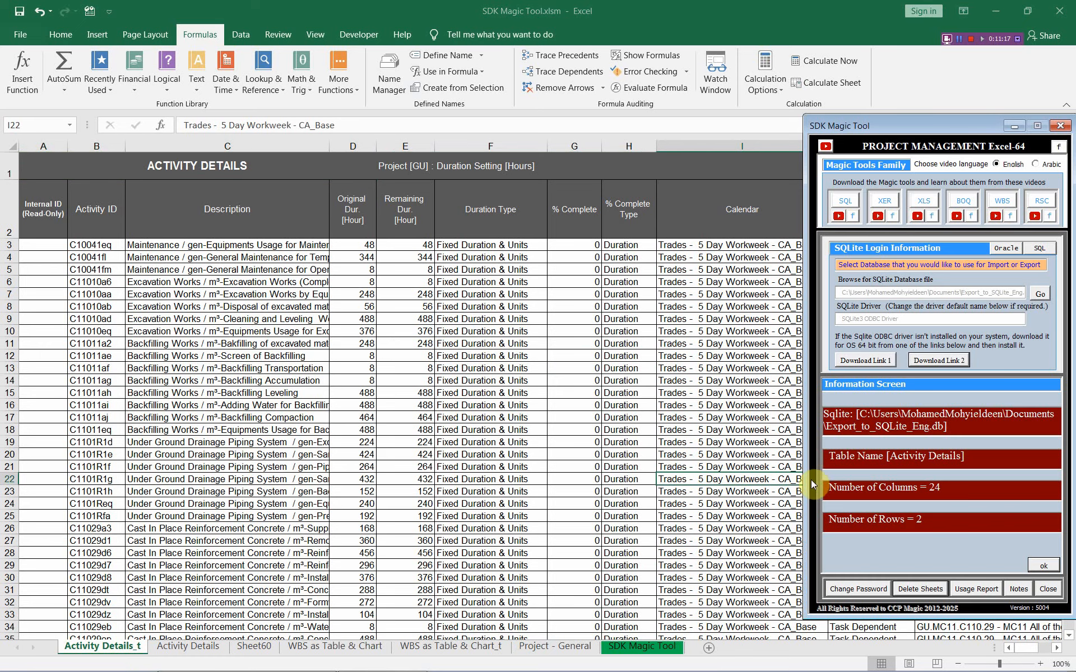
click(1042, 565)
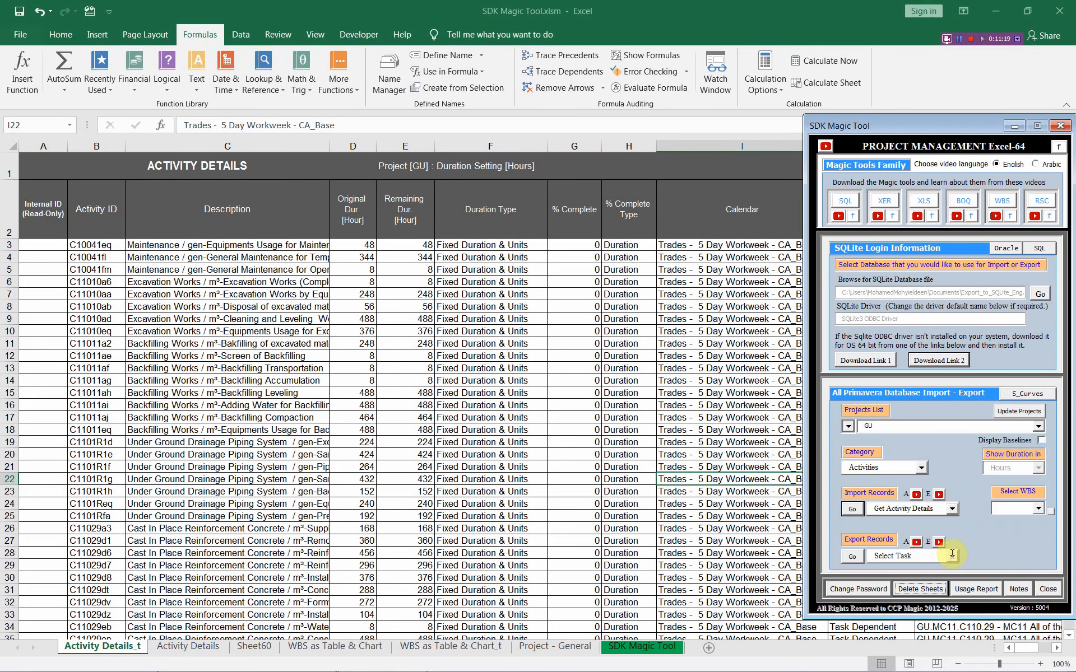
click(951, 555)
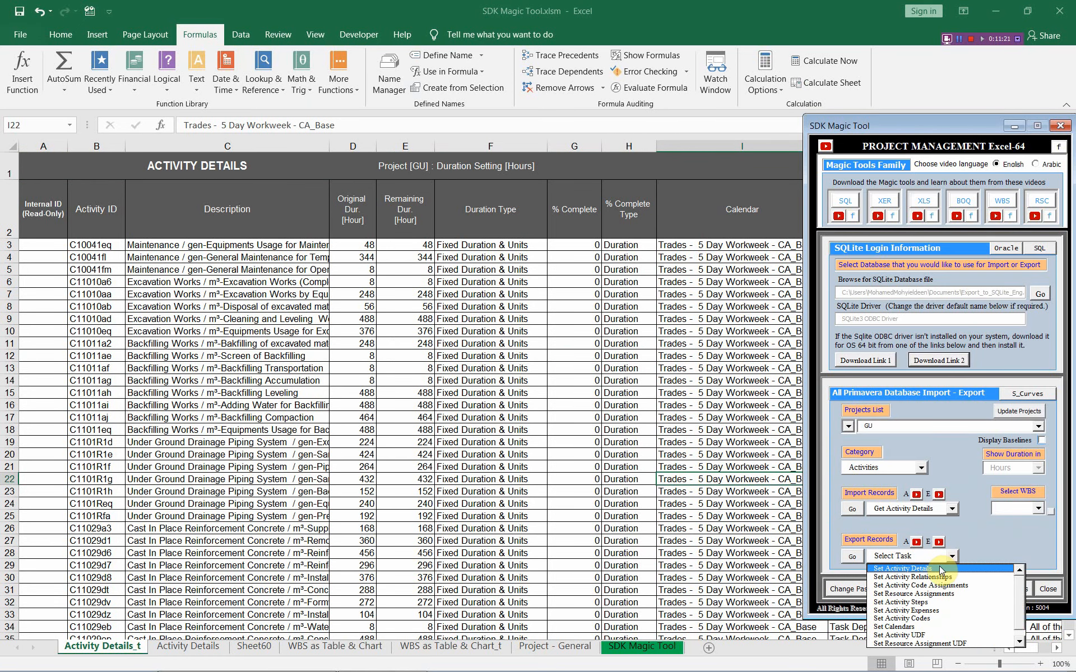
click(939, 568)
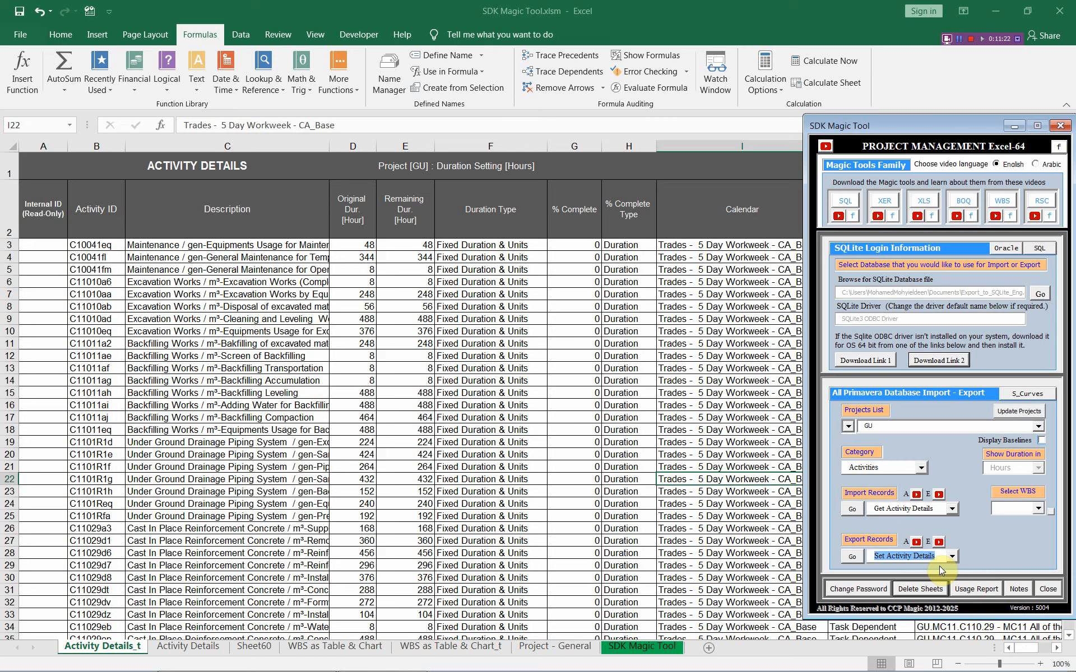
Step: Copy the entire Activity Details_t sheet and go to the Activity Details sheet
right_click(14, 145)
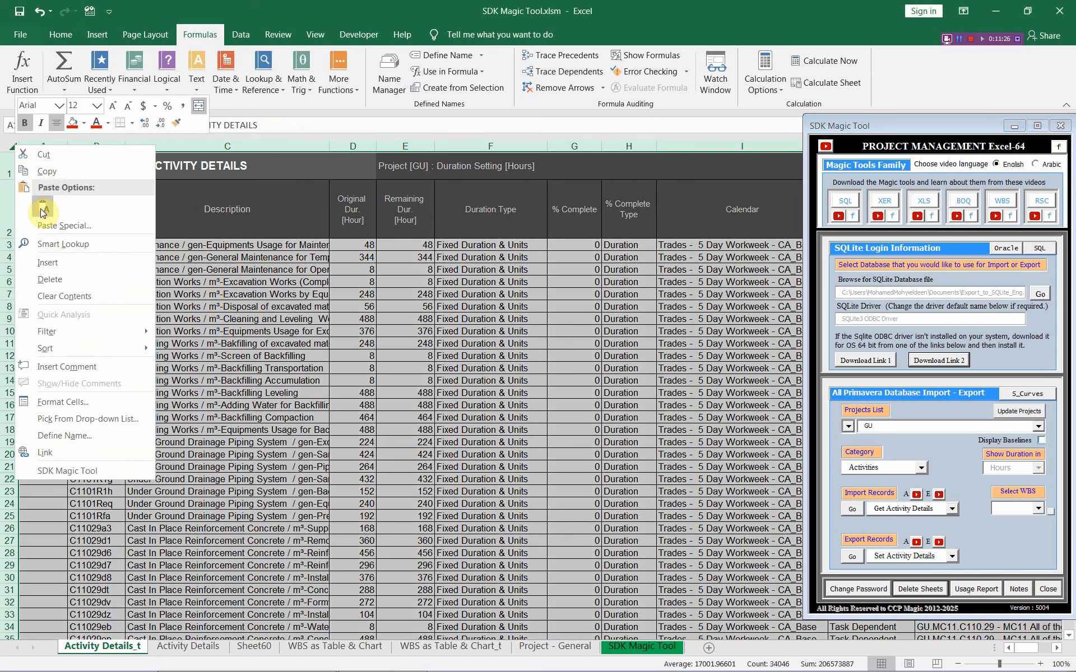
click(47, 177)
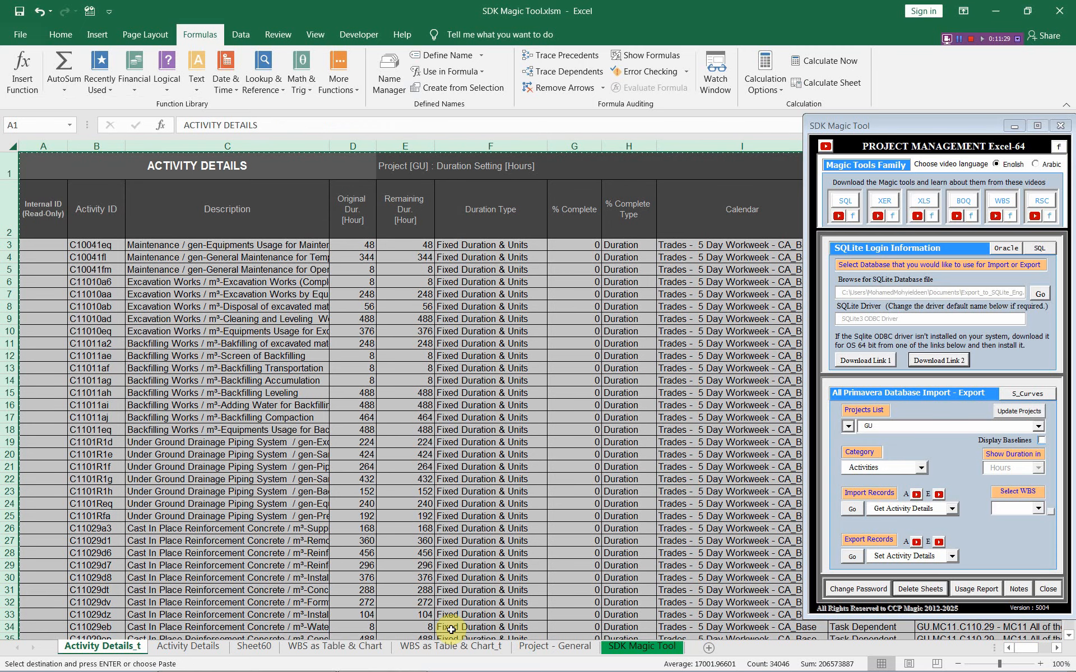
click(187, 646)
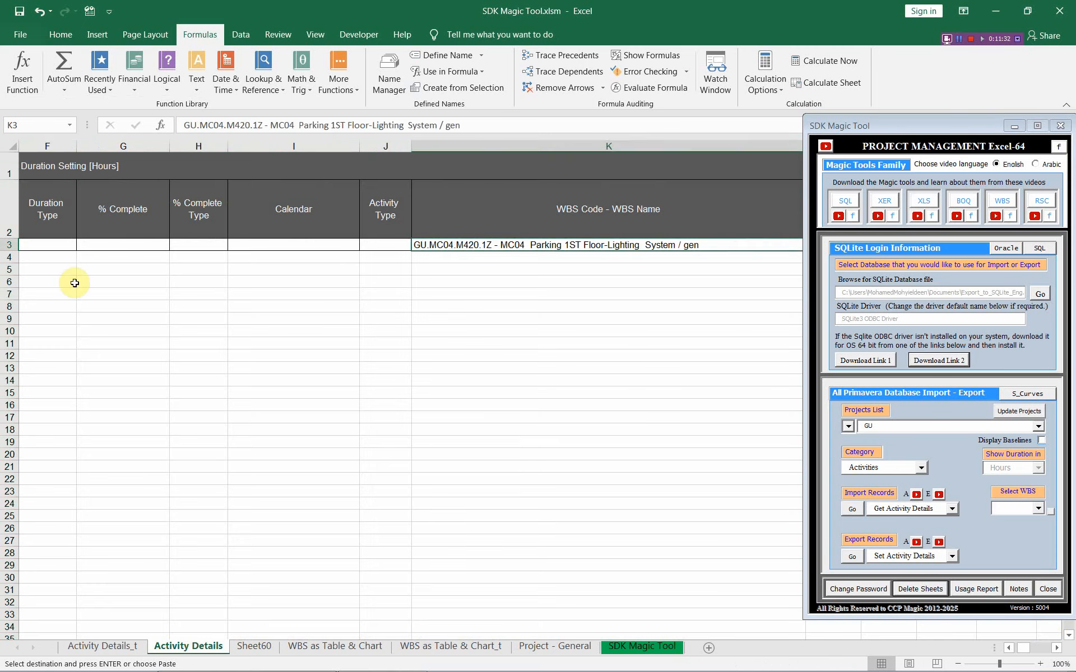
Step: Try to paste the copied sheet at cell F1 of the Activity Details sheet
click(45, 168)
right_click(45, 169)
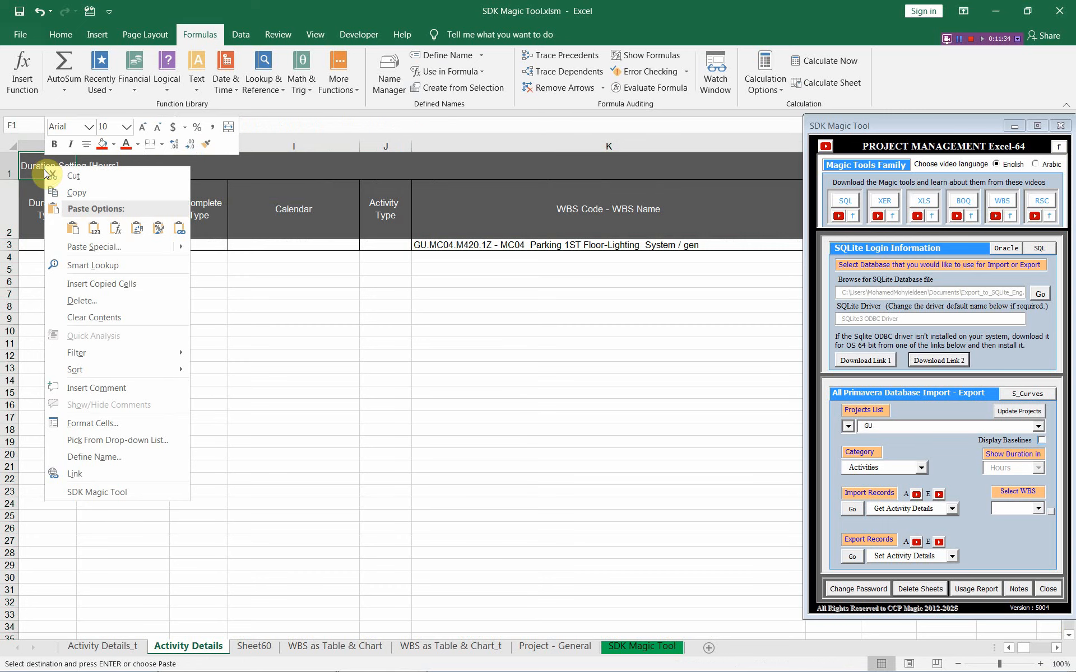
click(73, 228)
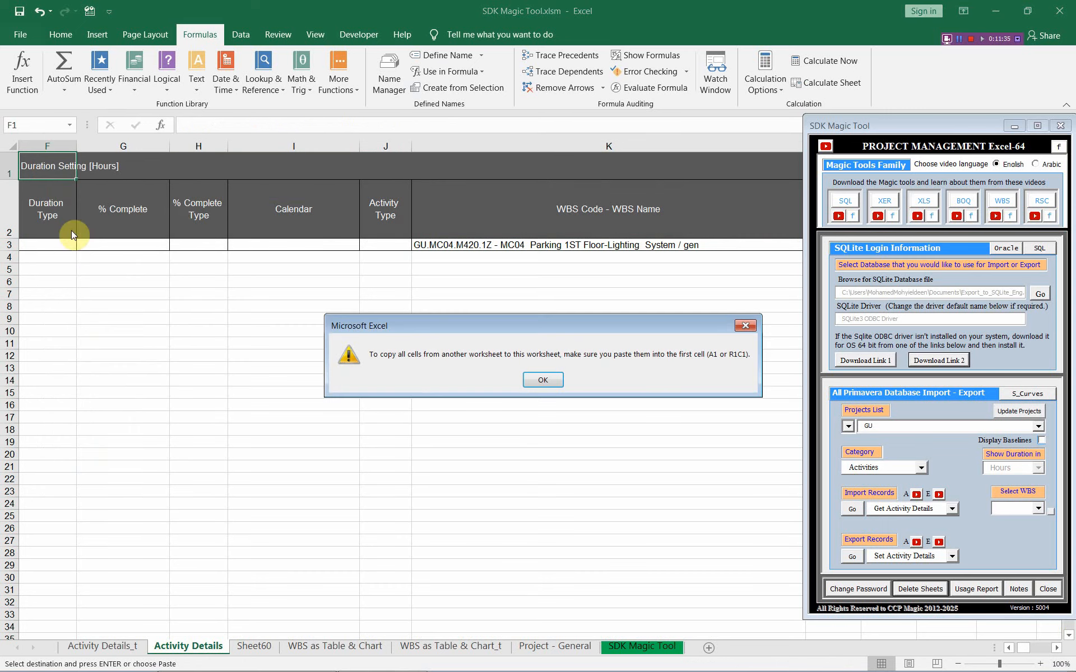
click(543, 380)
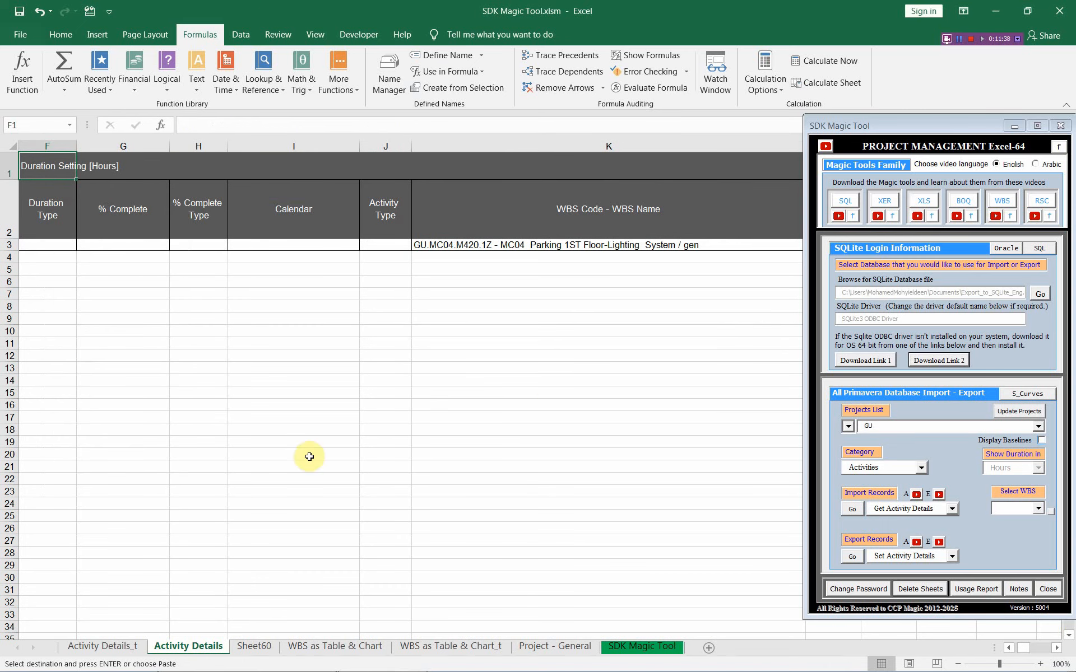
Step: Paste the copied activity data into the Activity Details sheet starting at cell A1
click(1008, 648)
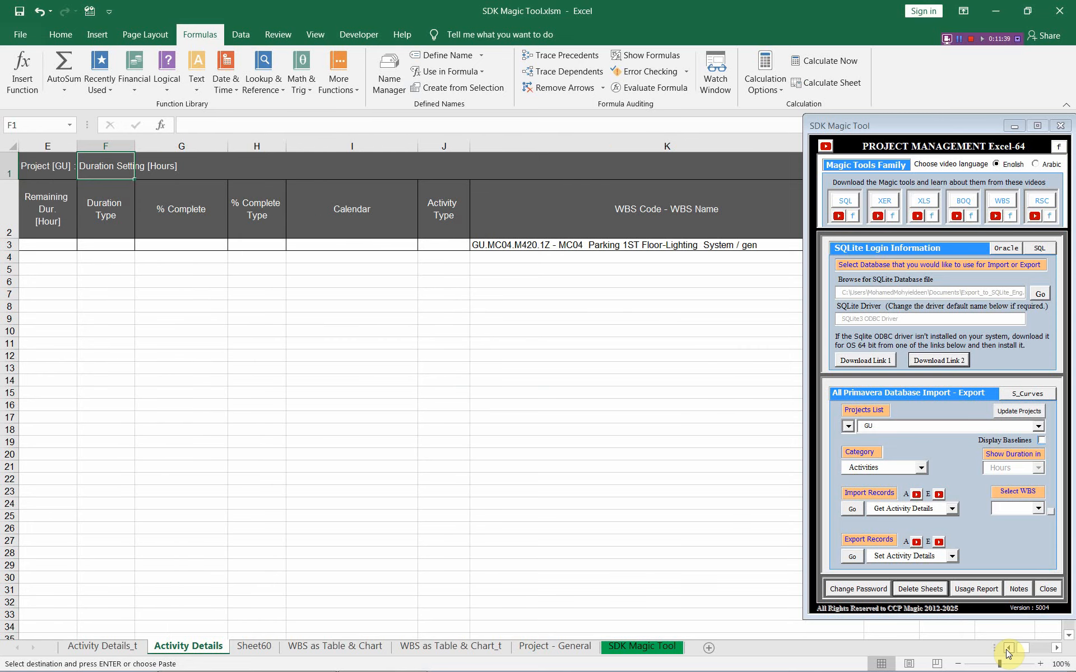
click(49, 166)
right_click(50, 166)
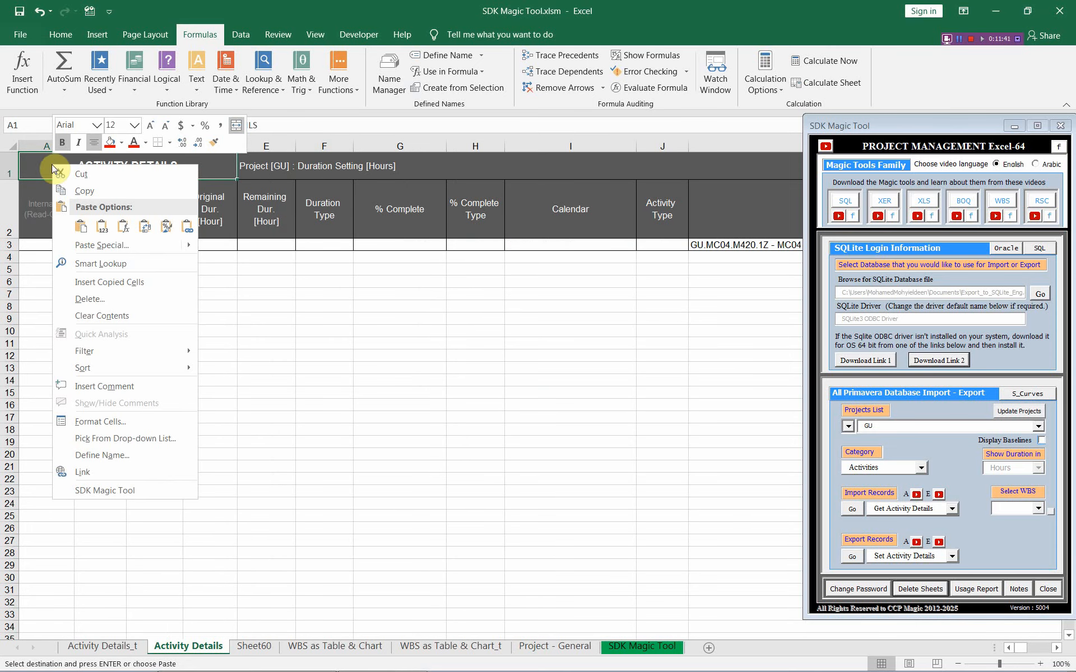
click(80, 226)
click(509, 380)
click(42, 244)
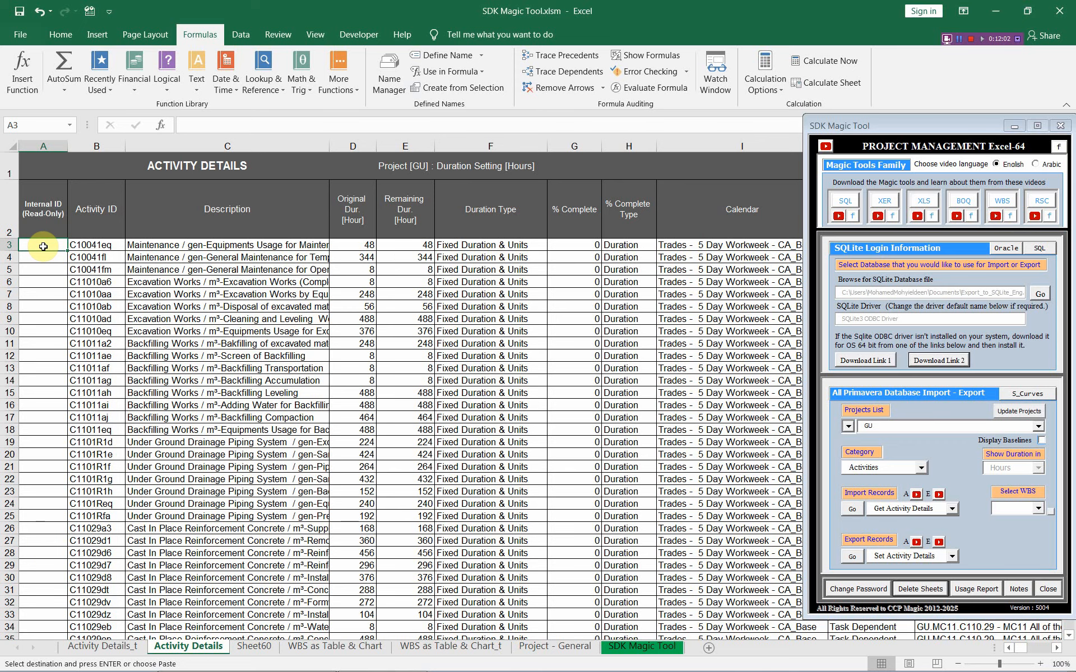
Step: Run the Set Activity Details export for project GU and look across the processed sheet's columns
click(853, 555)
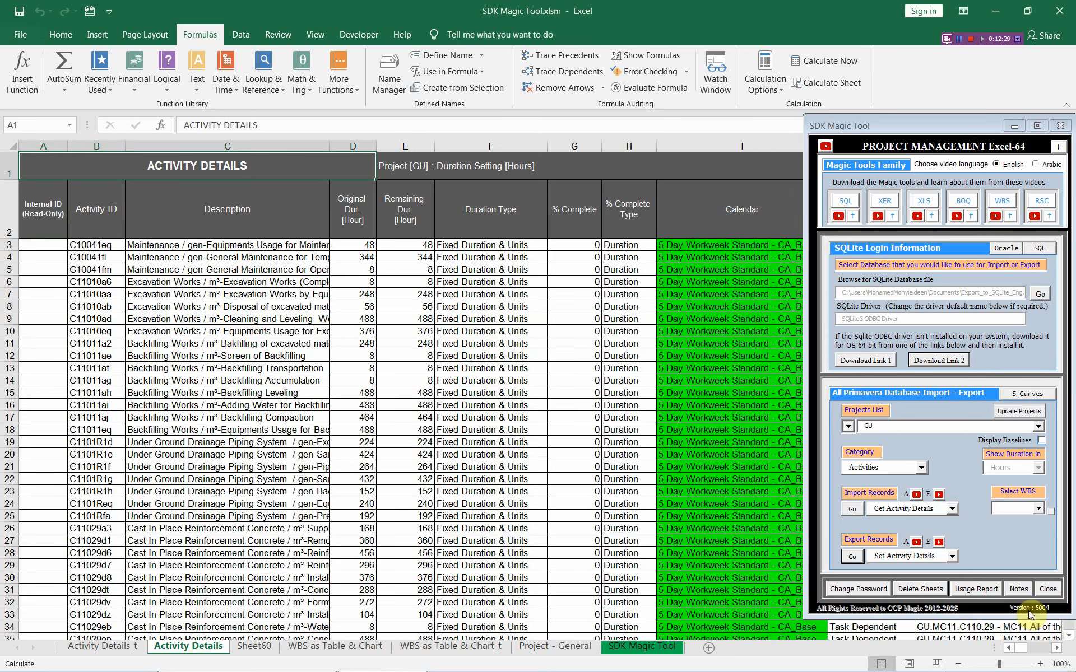
click(1058, 651)
click(1059, 651)
click(1059, 651)
drag(1059, 651, 1059, 651)
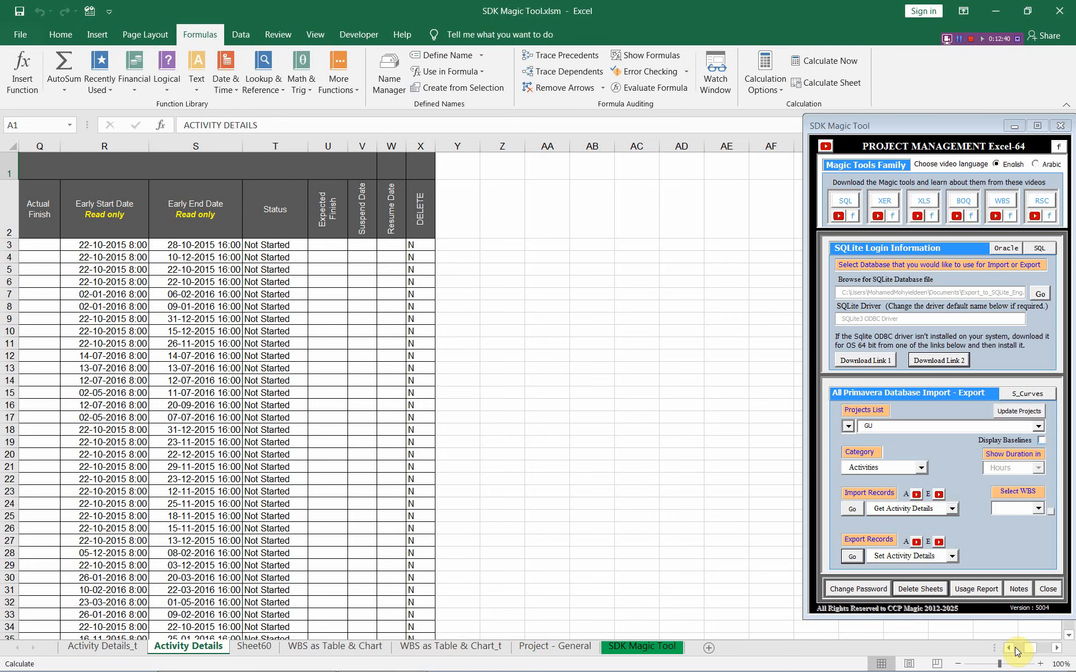
drag(1015, 651, 1015, 651)
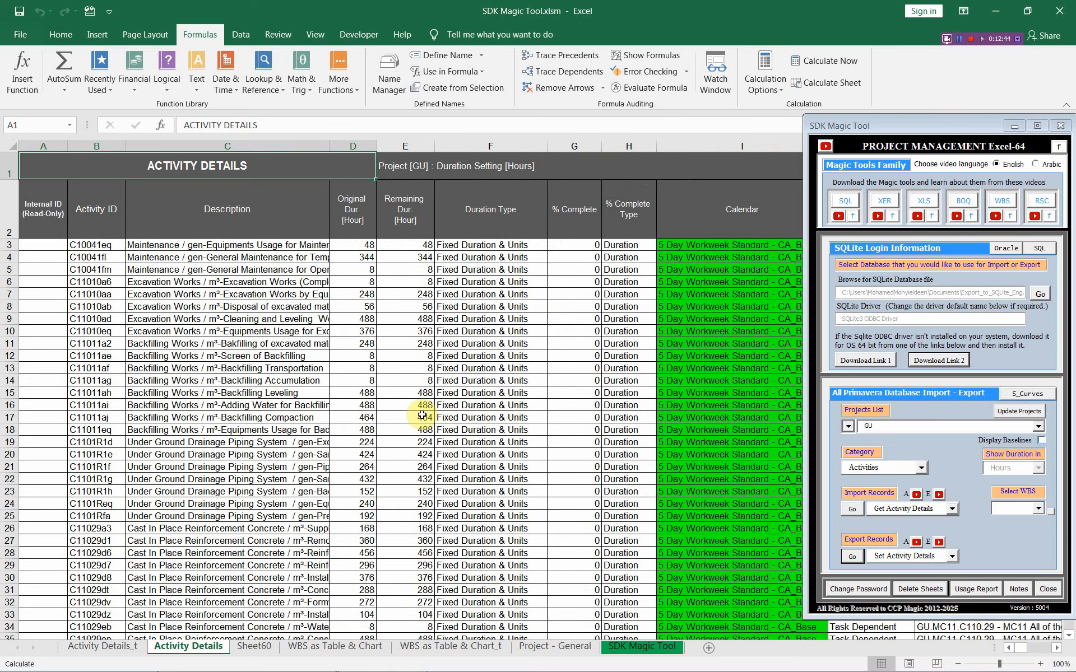
Step: Move the SDK Magic Tool window aside and look through the Activity Details sheet down to its last rows and back
key(alt+Tab)
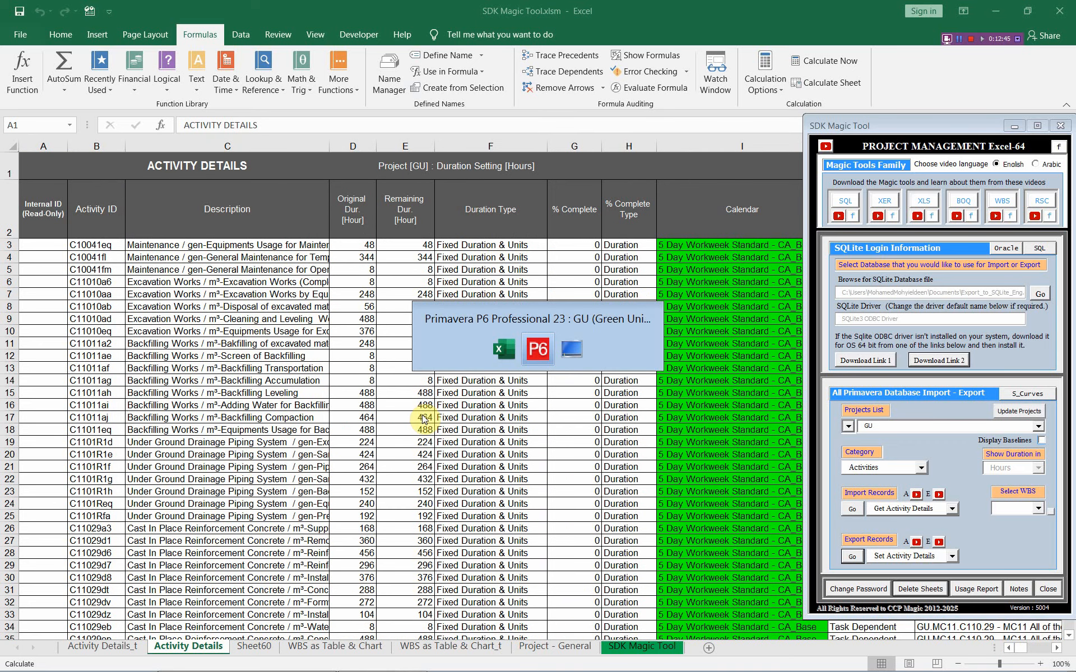
key(alt+Tab)
key(alt+Tab)
click(370, 456)
drag(962, 124, 875, 96)
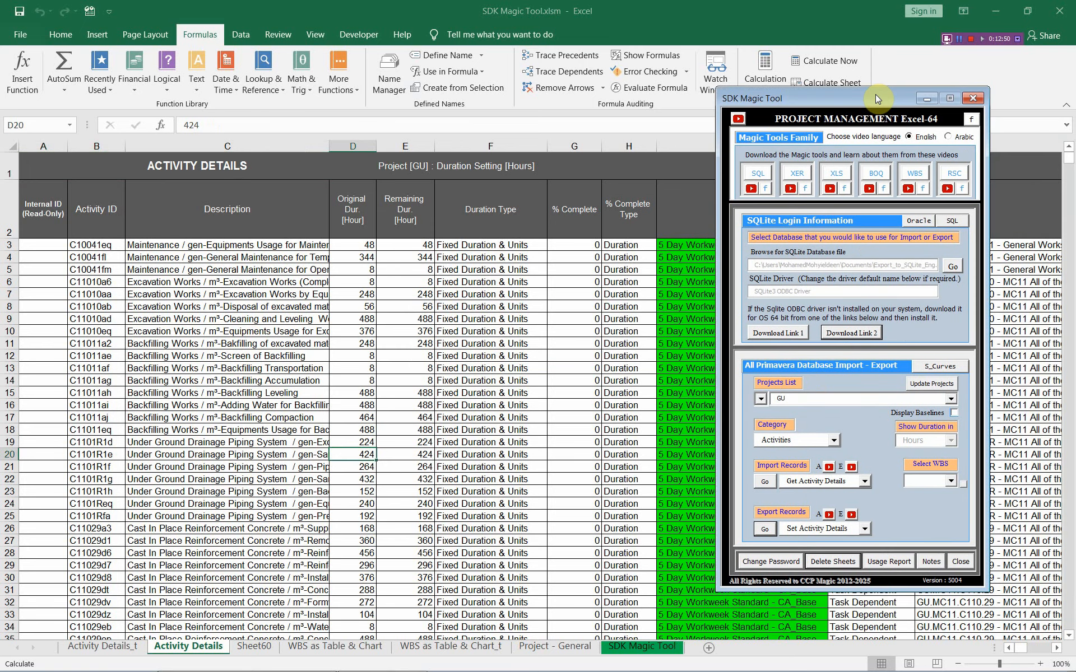
drag(1066, 163, 1067, 622)
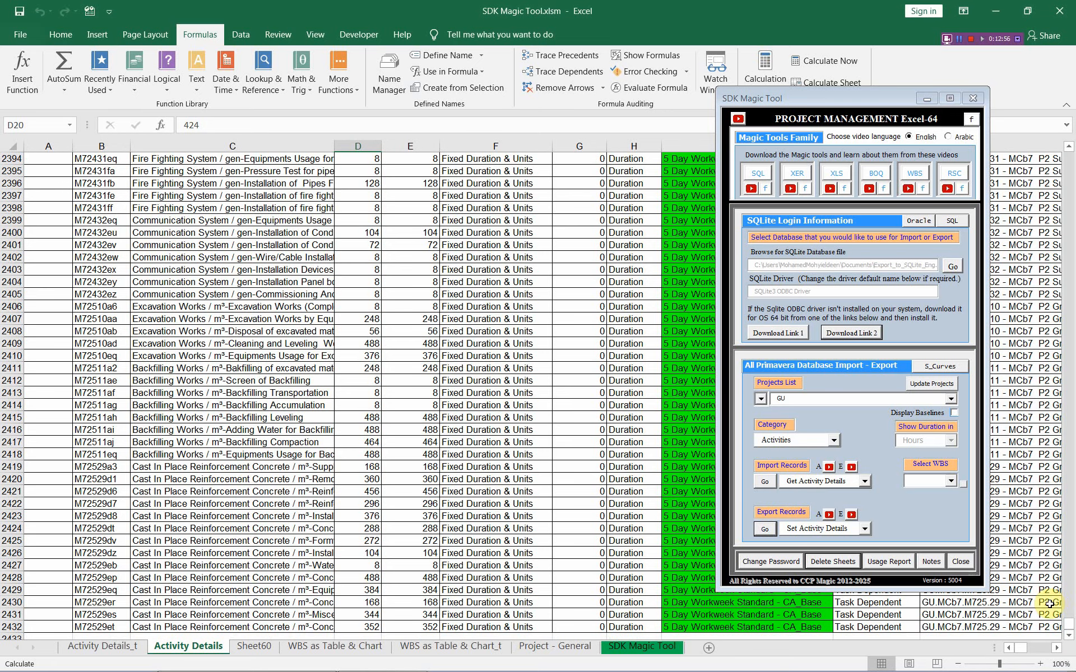
drag(1068, 622, 1068, 150)
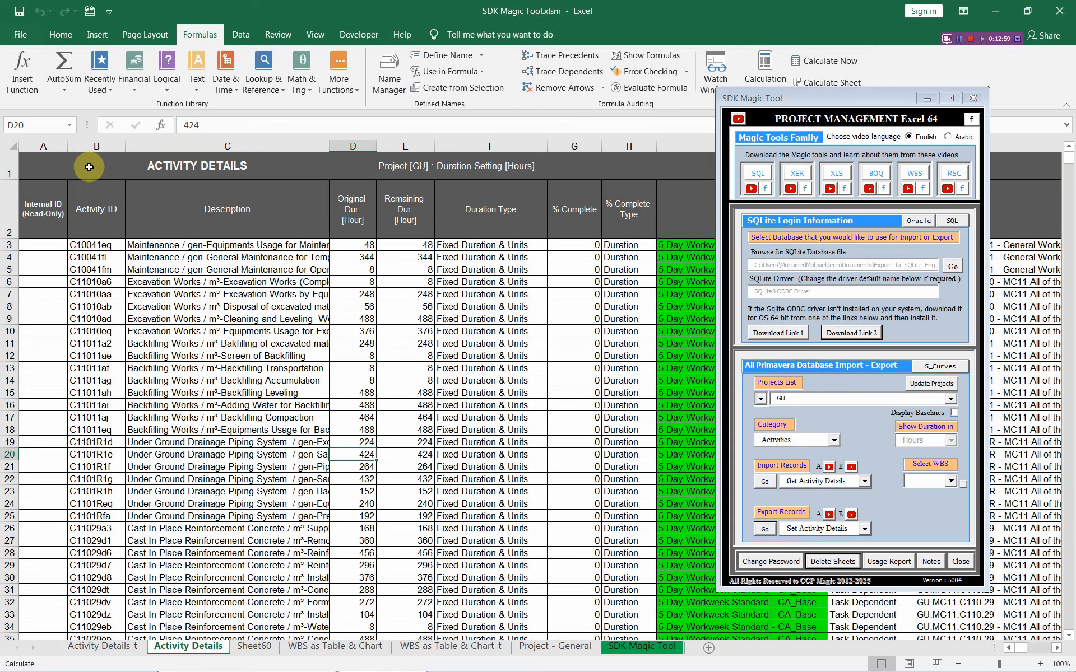
click(92, 168)
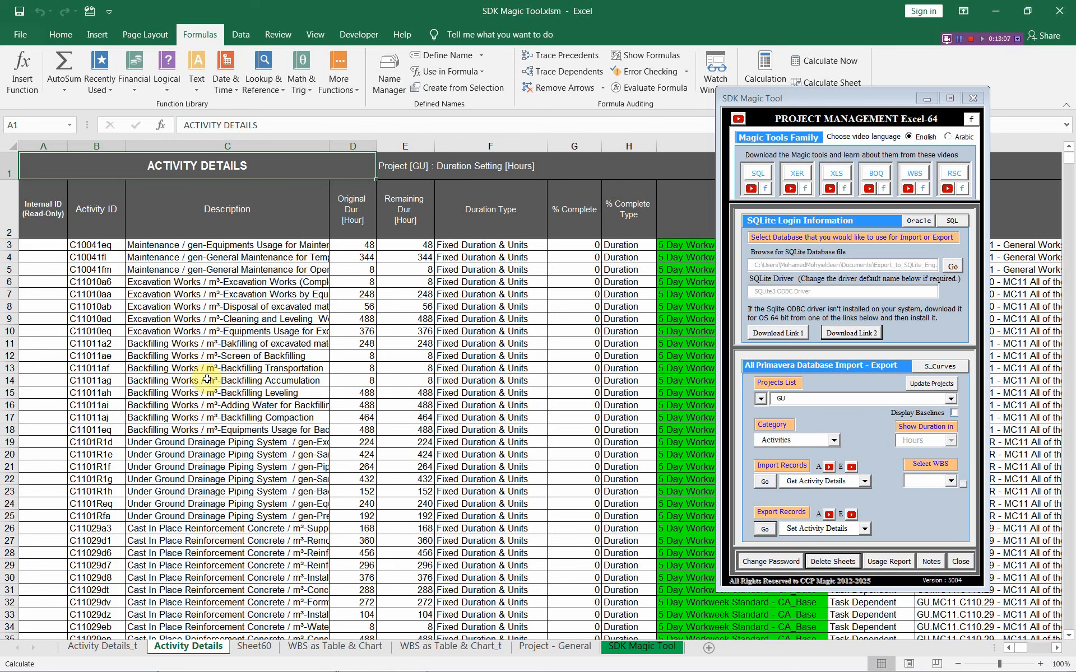
Step: Switch to Primavera P6, show the Activities view with a wider table, and refresh its data
key(alt+Tab)
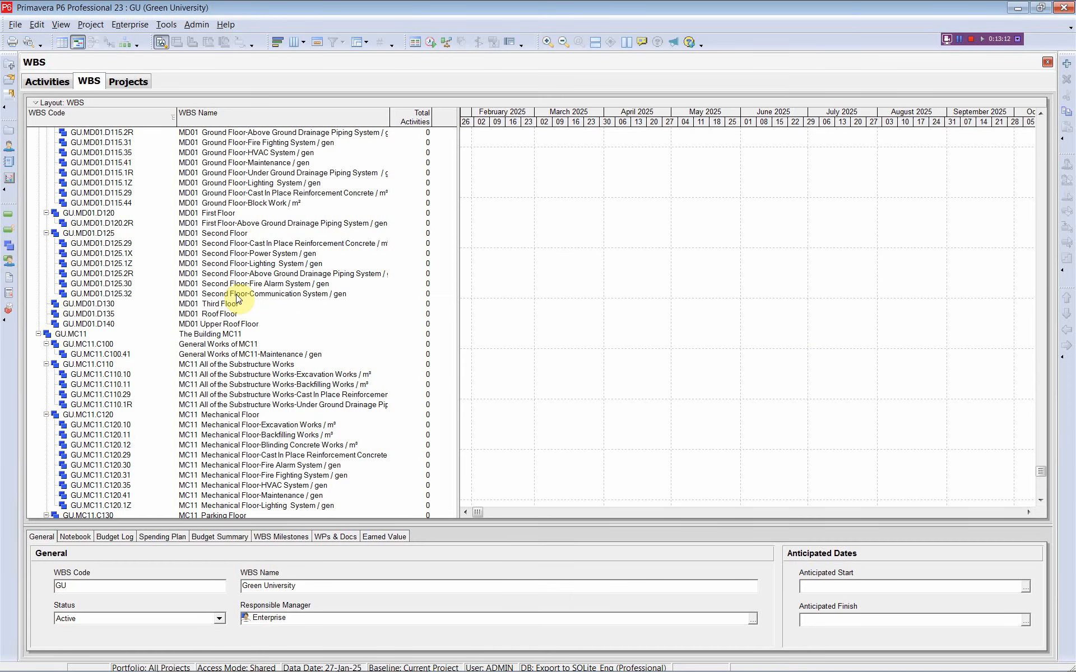
click(8, 214)
drag(243, 205, 490, 220)
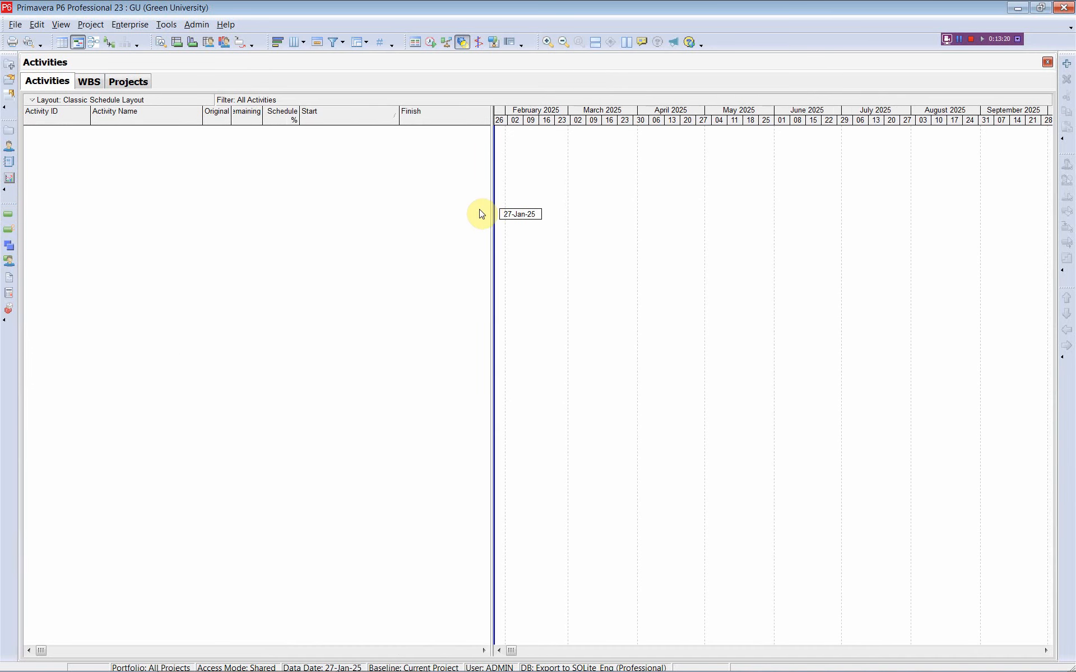
click(15, 26)
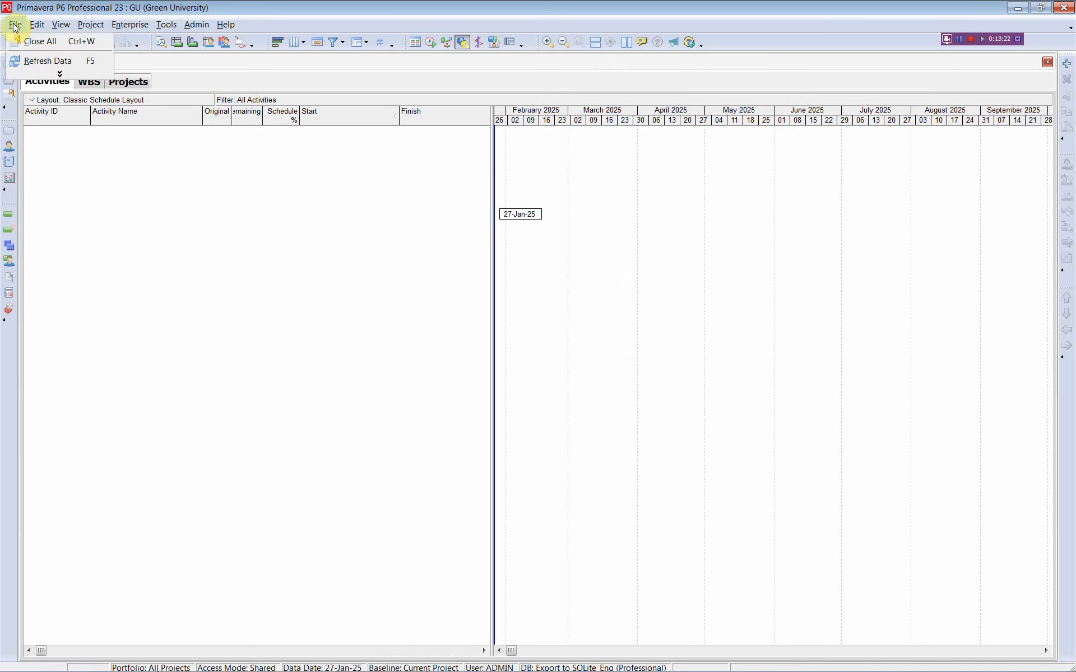
click(45, 60)
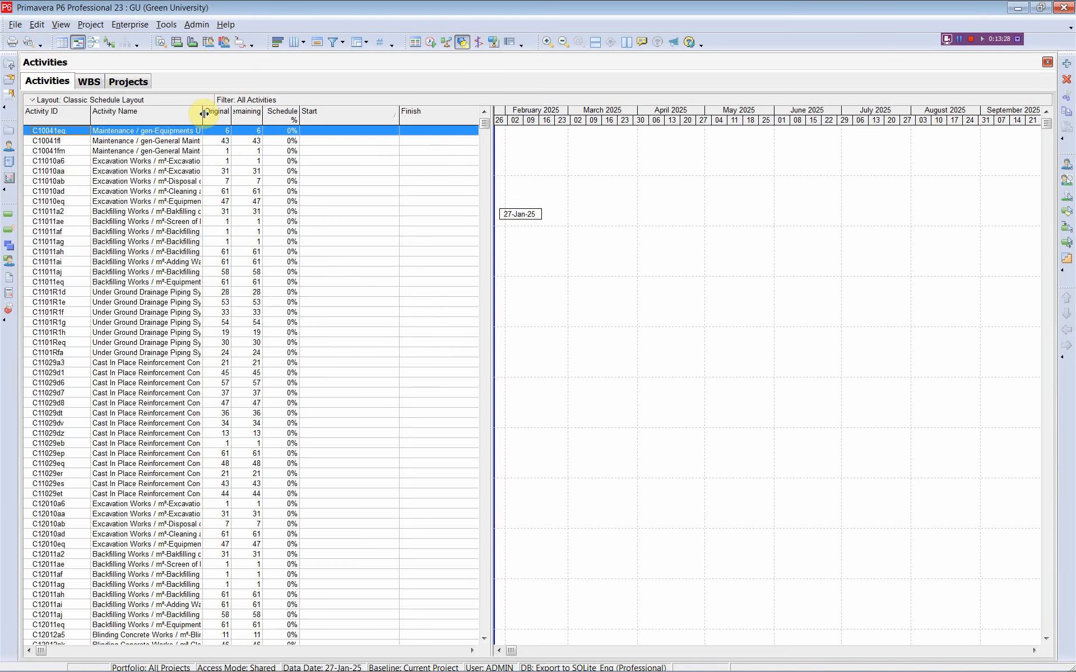
Step: Widen the Activity Name column and enlarge the activity table to expose the Start and Finish columns
drag(203, 112, 372, 120)
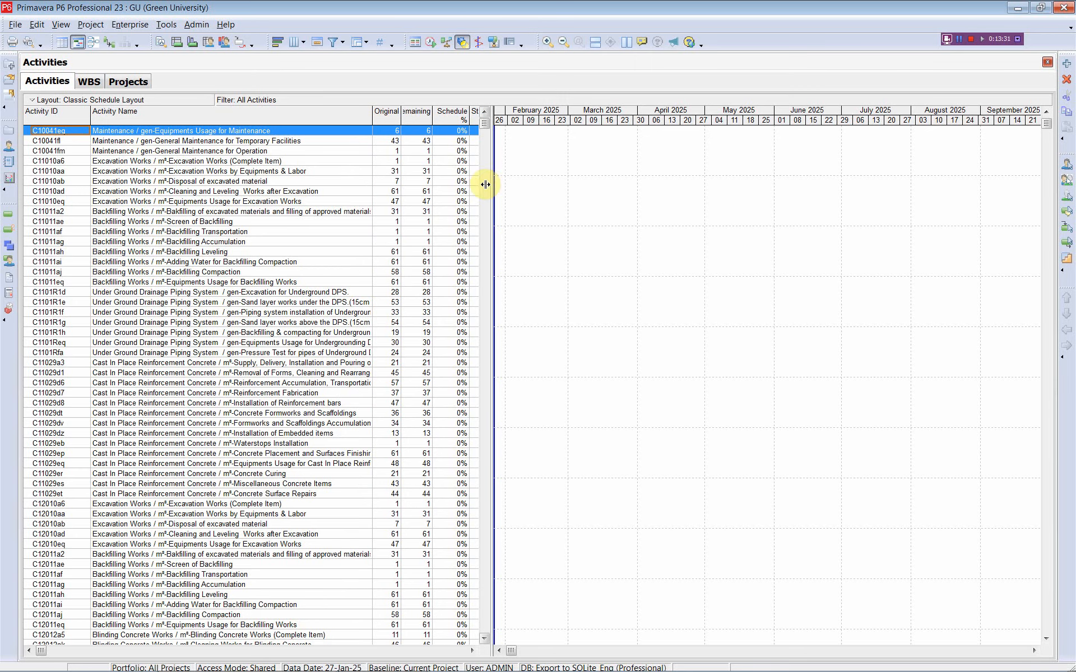
drag(491, 183, 668, 195)
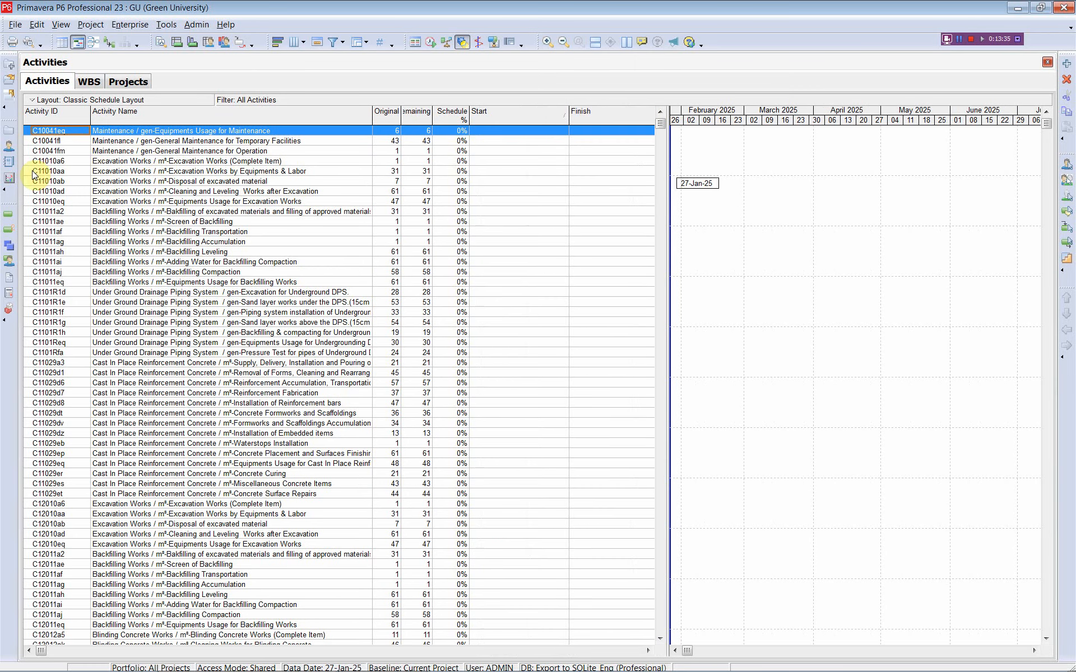
Step: View the activities in a second Activities window with a widened table, and return to the first one
click(9, 228)
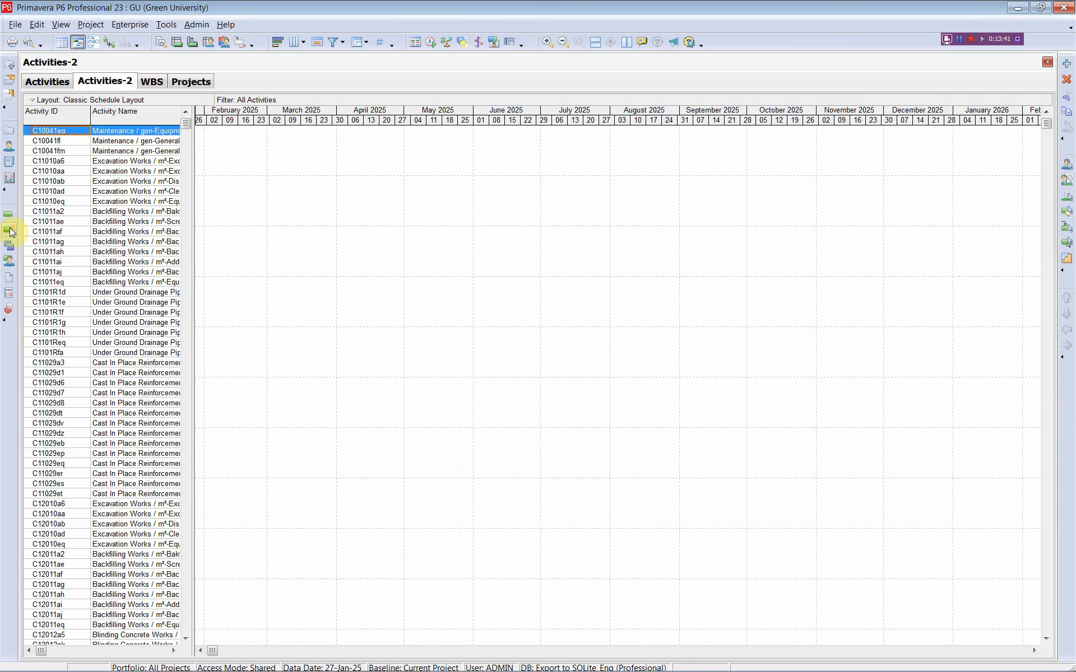
drag(195, 226, 259, 226)
drag(192, 225, 651, 233)
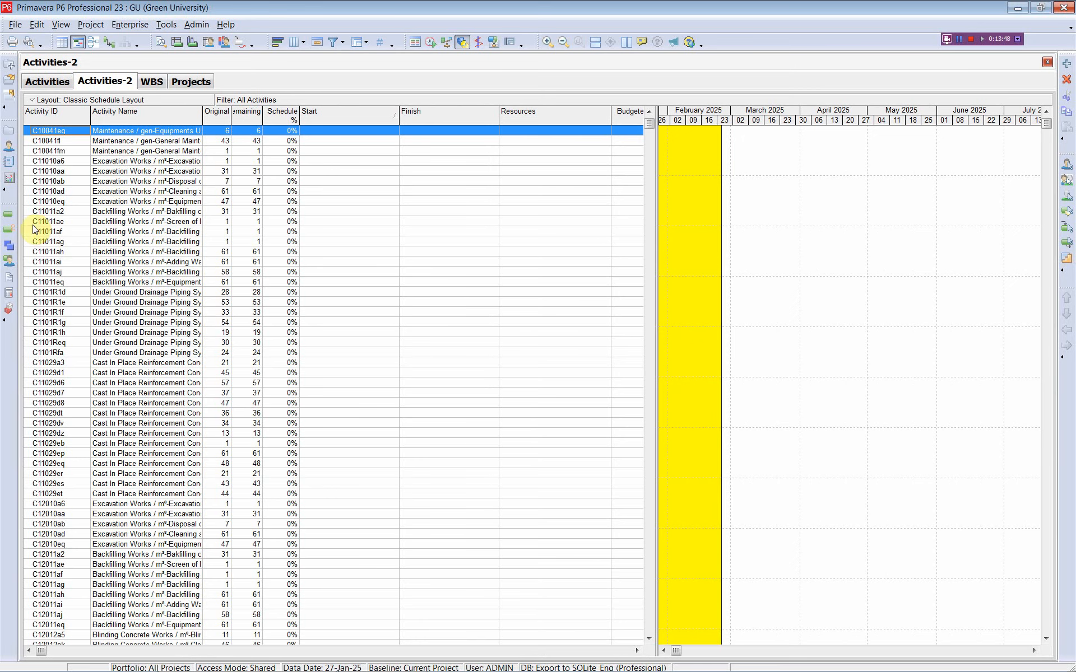
click(9, 214)
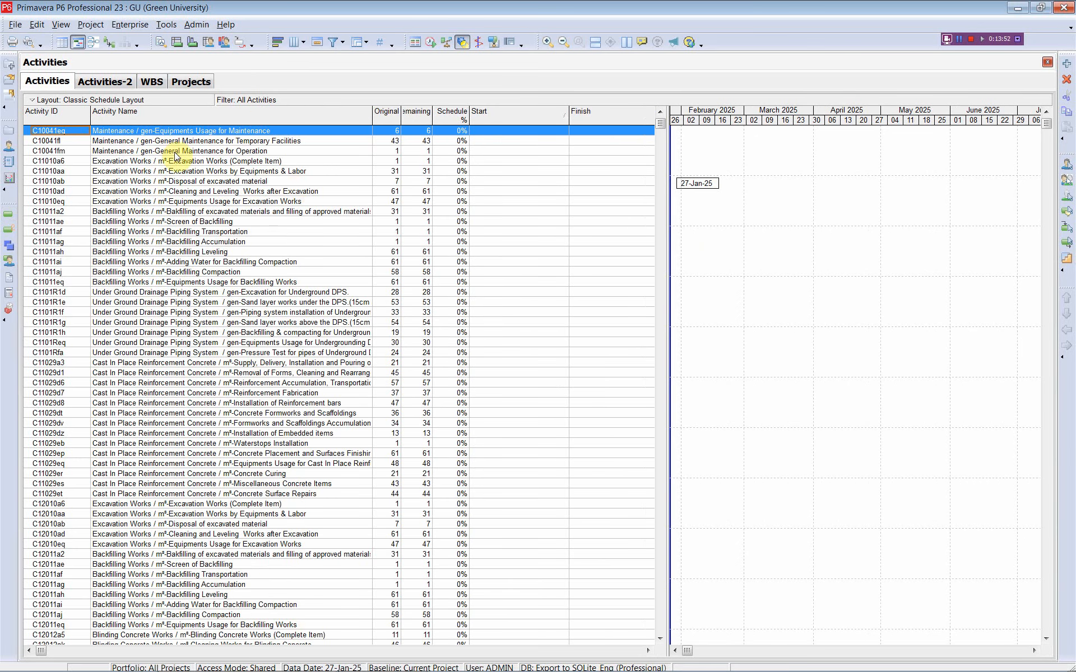
Step: Group the activities by WBS in the Group and Sort settings, keeping all levels
right_click(169, 191)
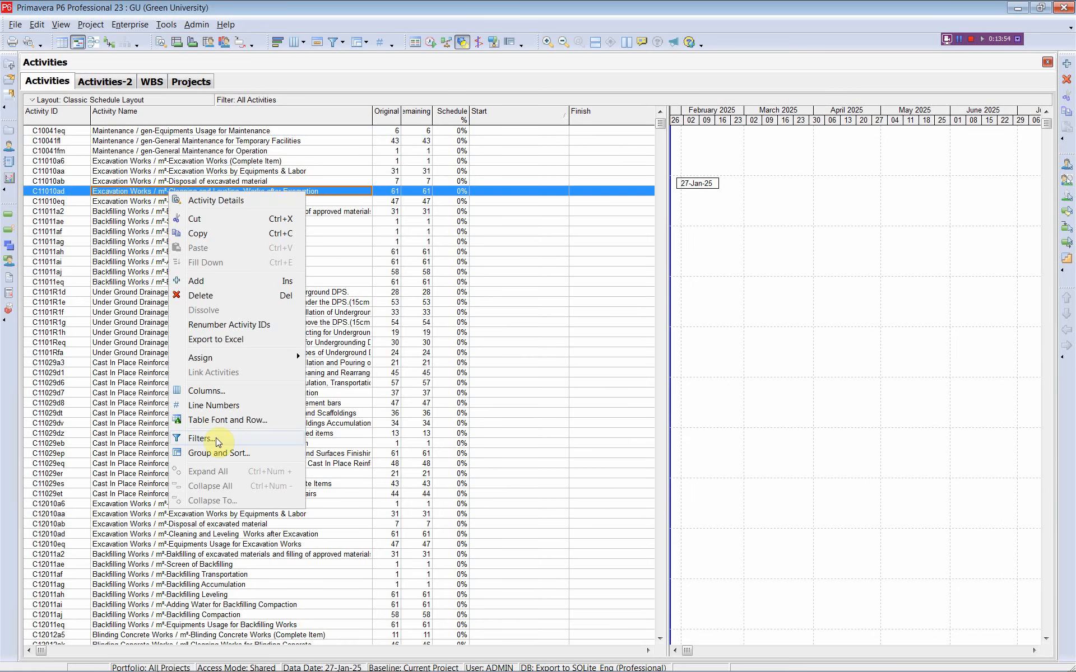
click(226, 453)
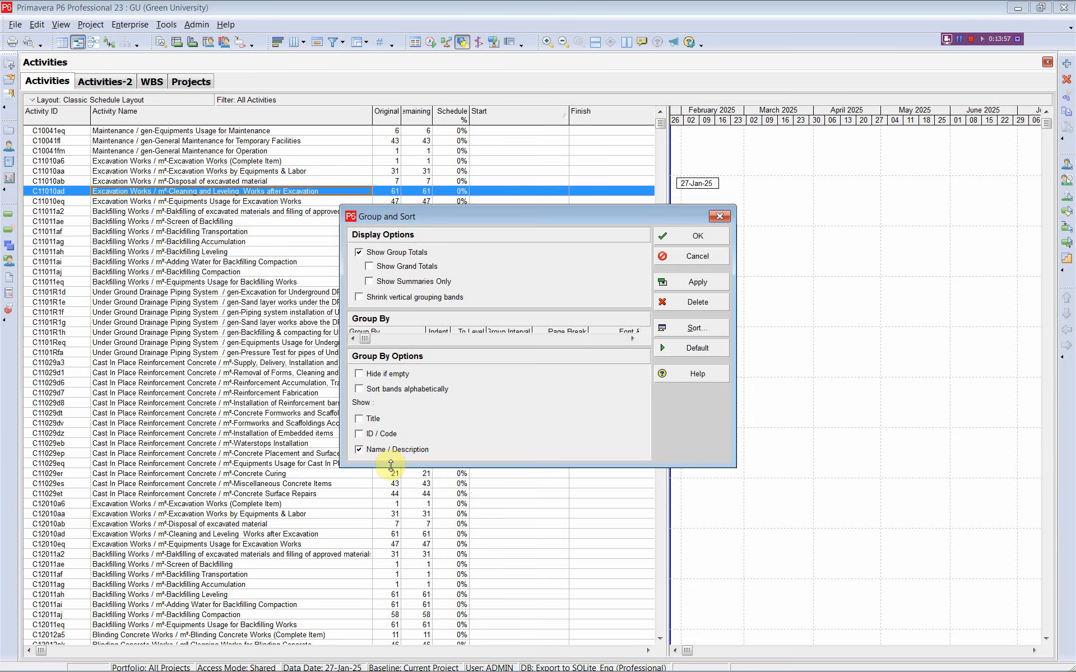
drag(390, 465, 391, 574)
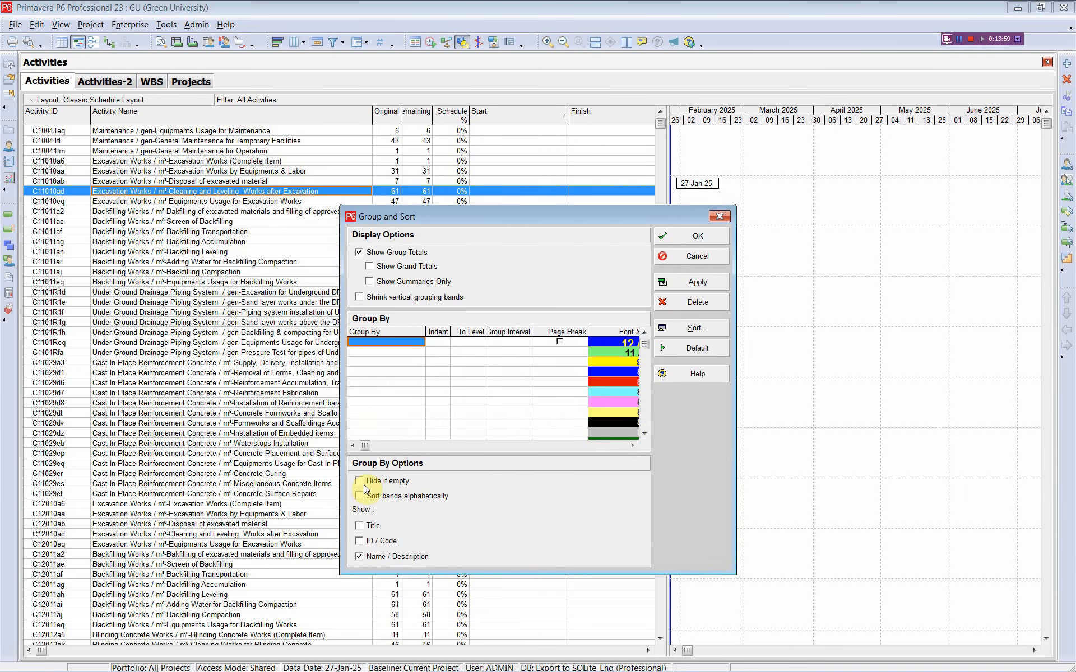
click(388, 343)
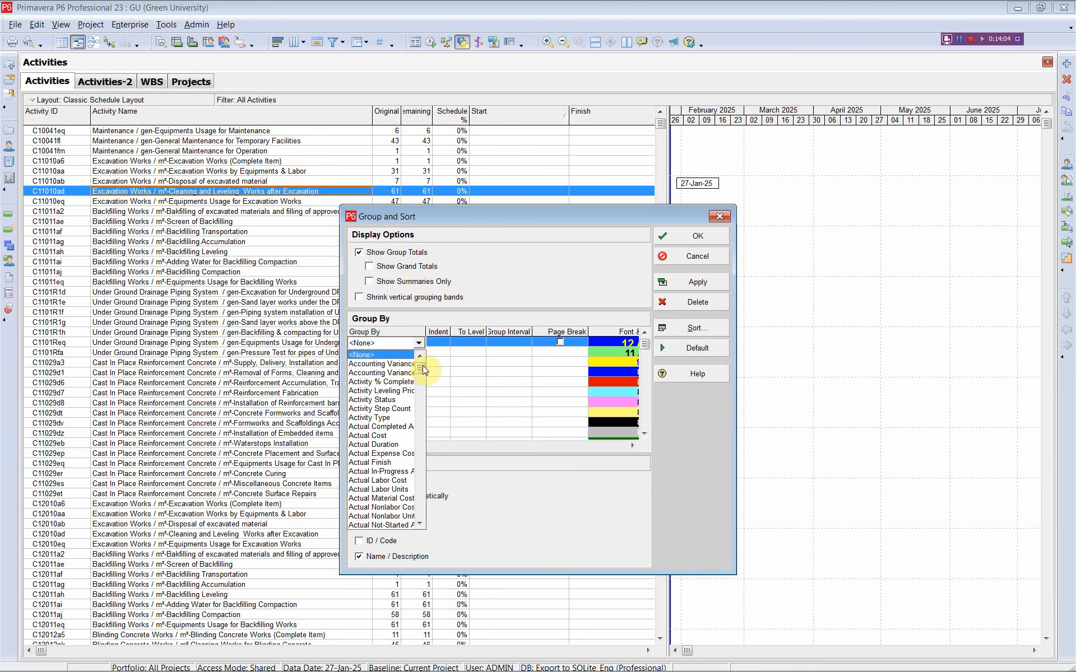
drag(423, 365, 421, 511)
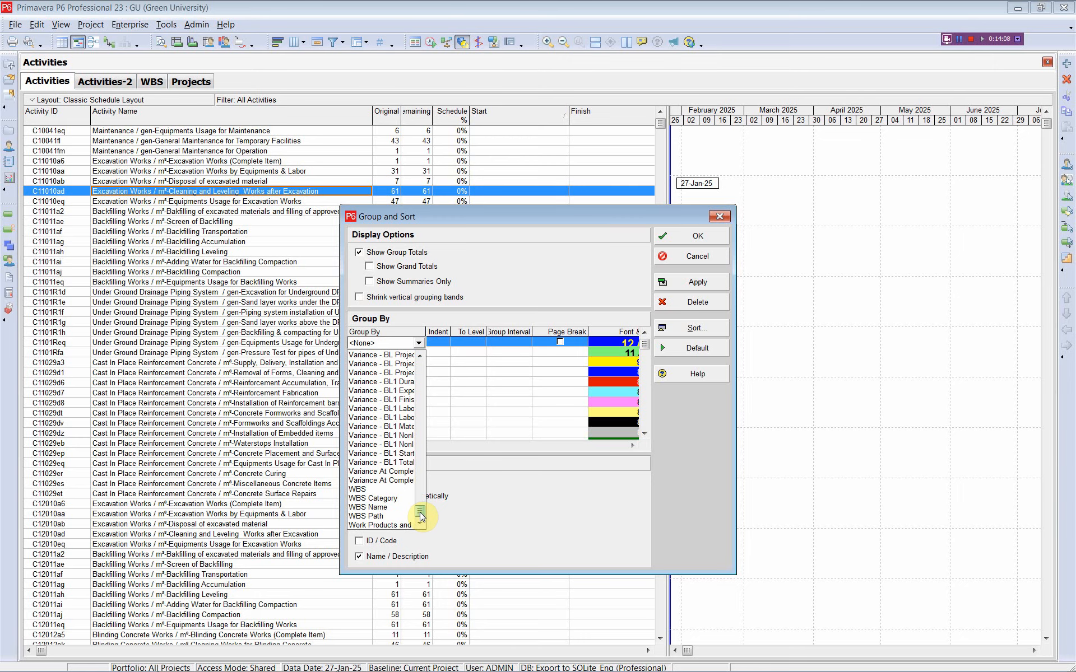
click(359, 491)
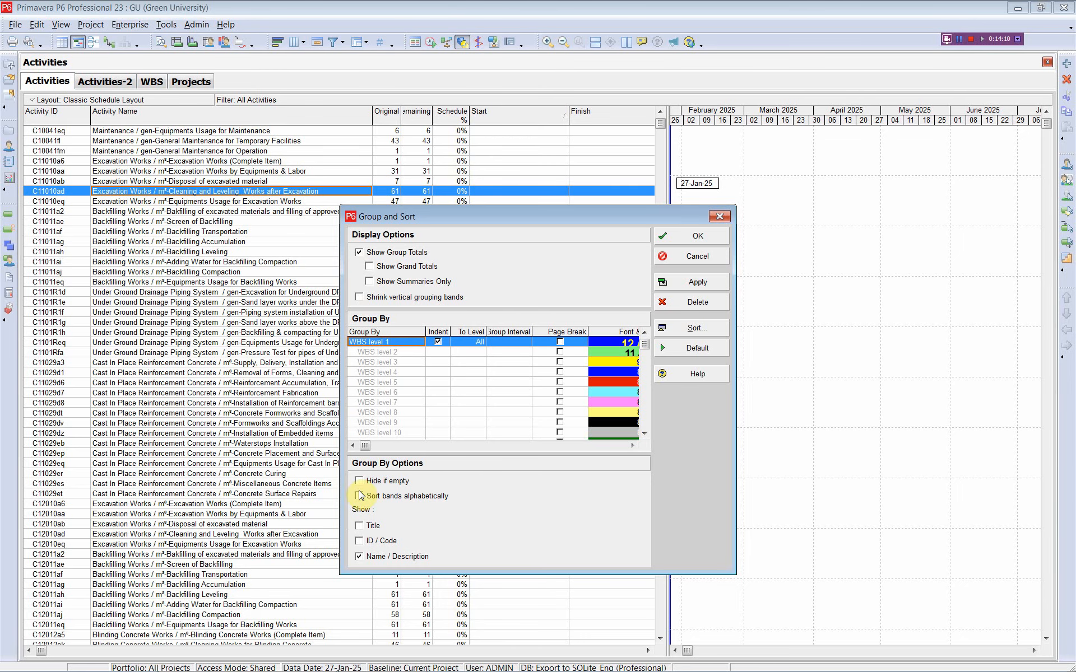
click(699, 235)
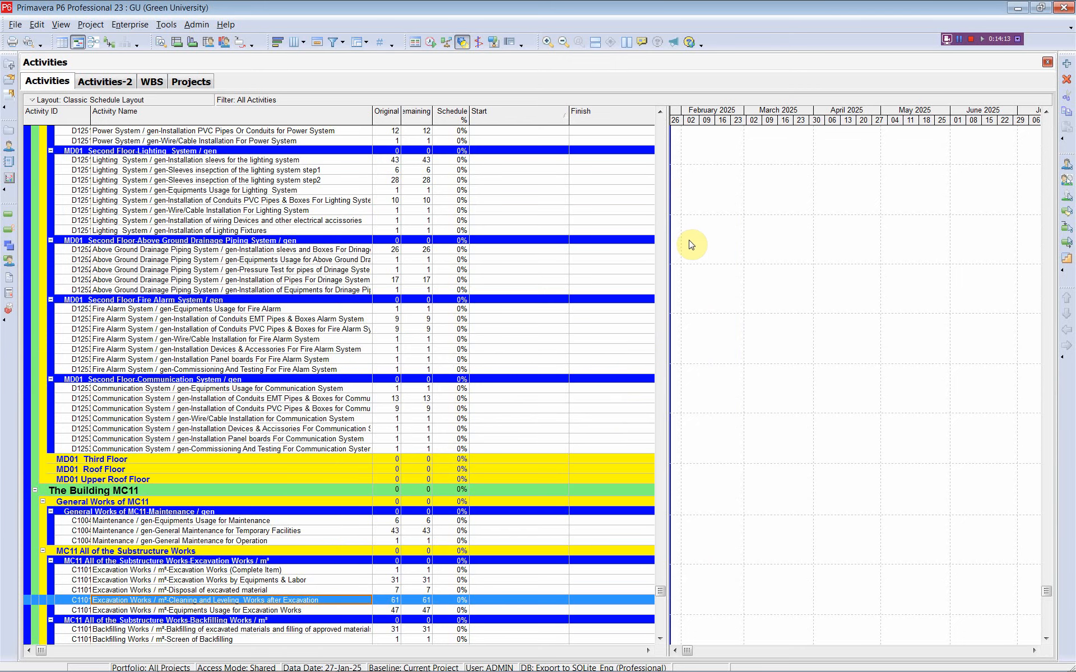
Step: Widen the table to expose the Budgeted Total Cost column and examine the WBS-grouped activities from the Green University band
drag(671, 234, 735, 241)
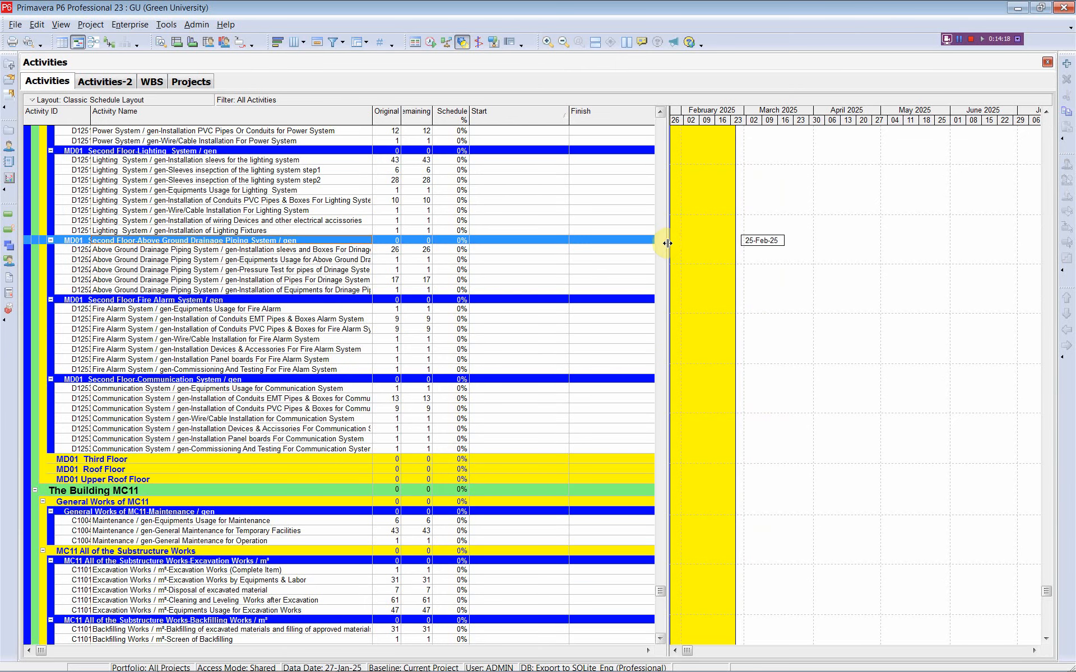
drag(668, 243, 856, 308)
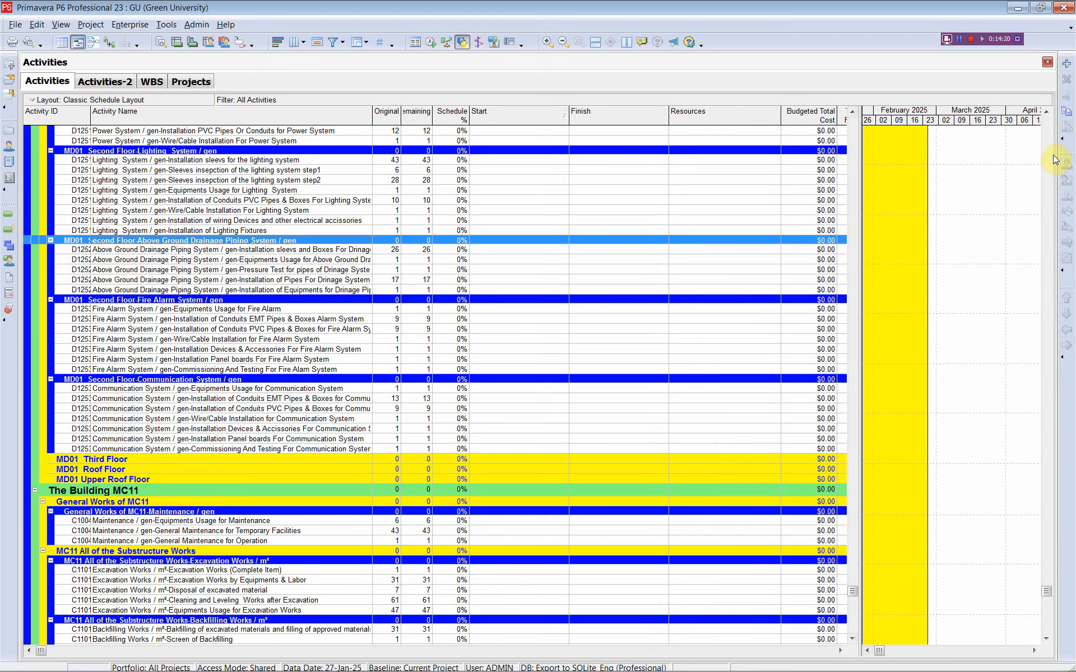
scroll(1051, 577, up, 1)
drag(1051, 573, 1054, 112)
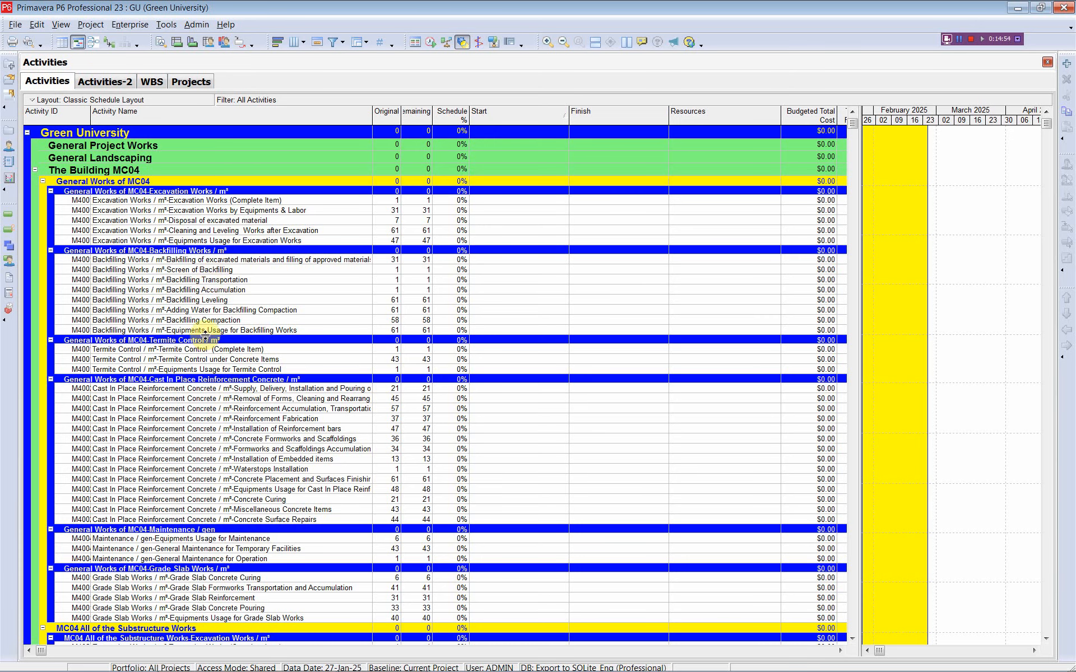
Step: Switch to Excel and look at the Remaining Dur. and % Complete columns of the Activity Details sheet
key(alt+Tab)
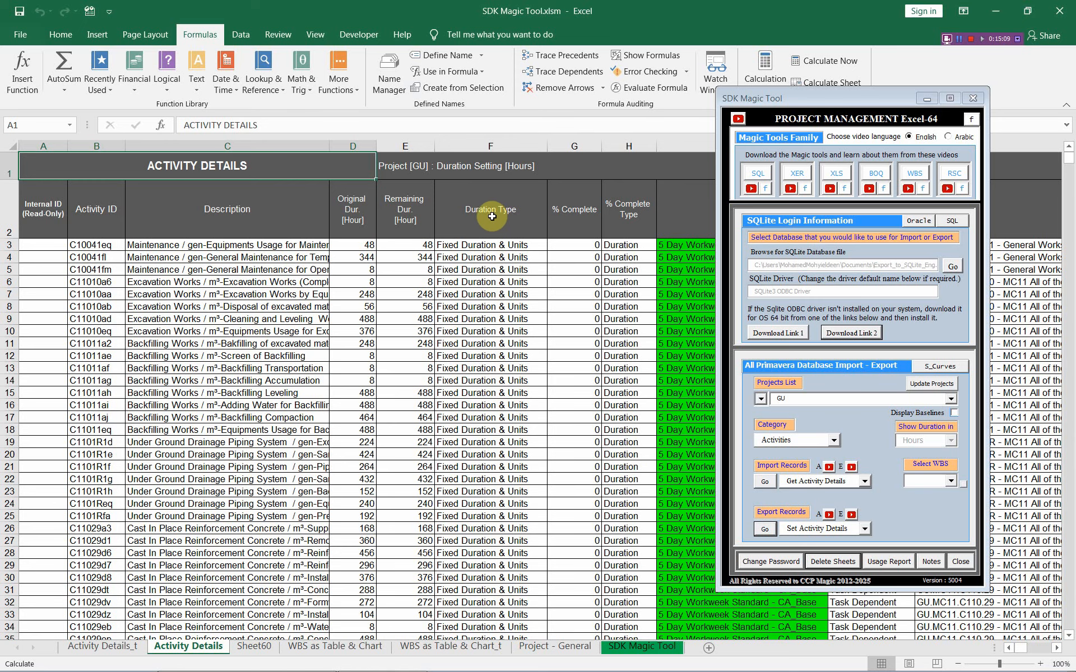
click(402, 221)
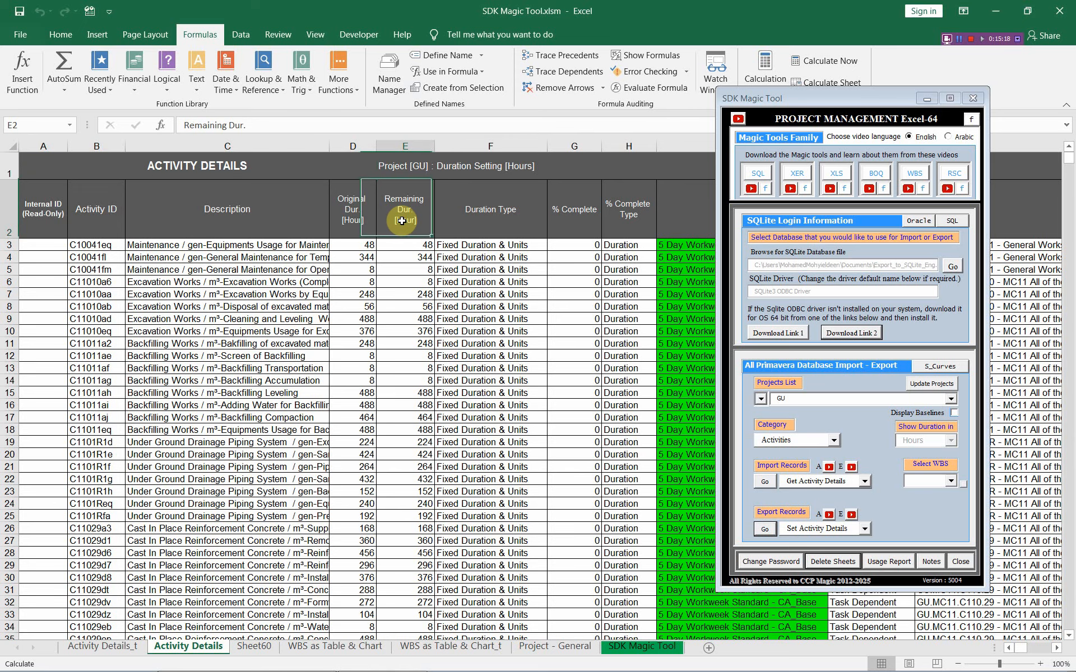
click(585, 229)
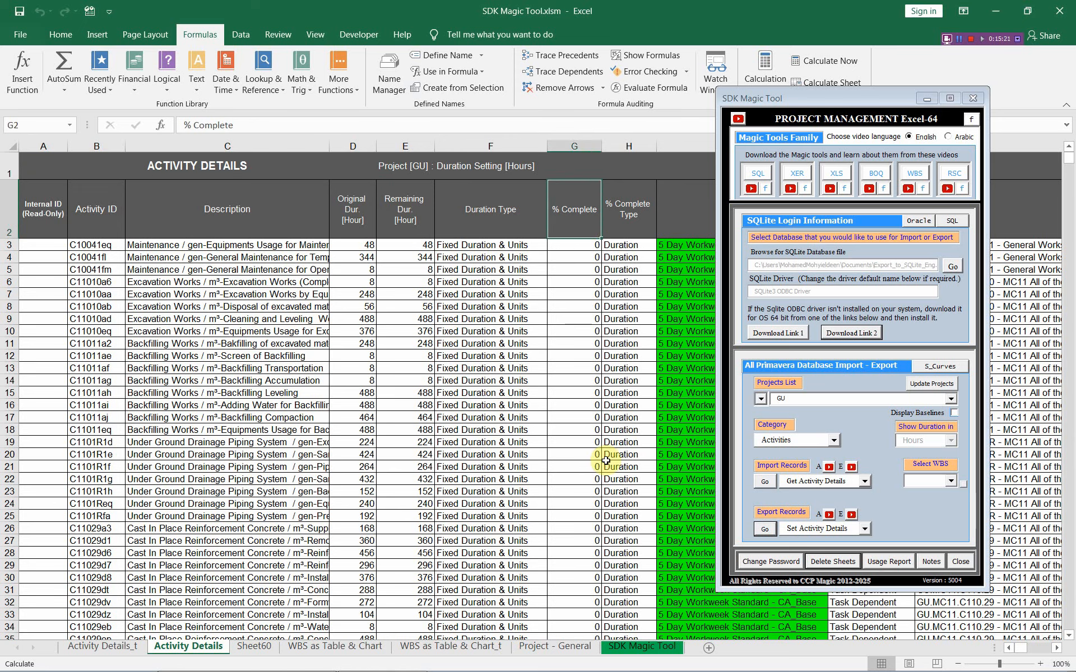